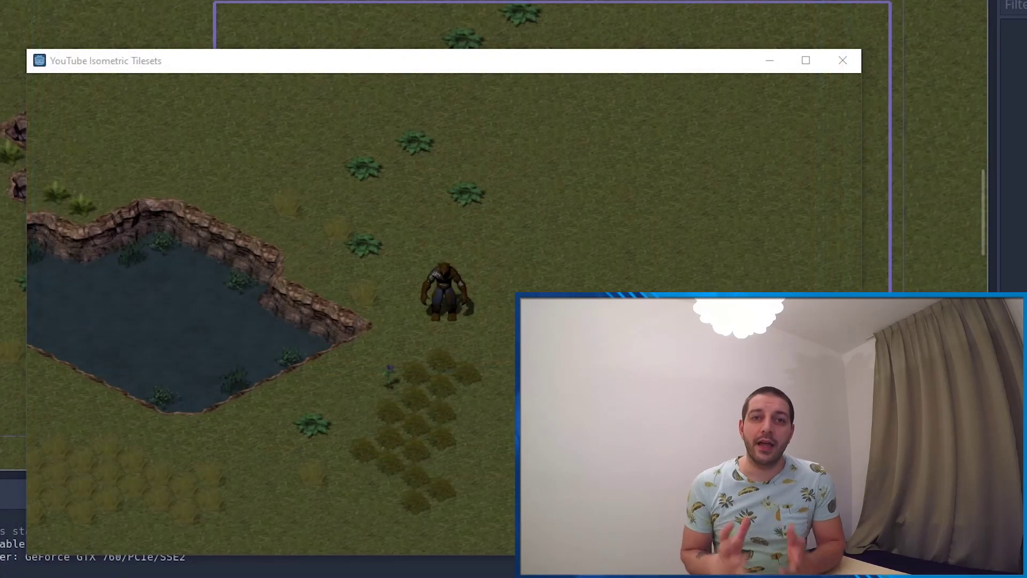
Step: Walk the character around the pond in the running game to examine the isometric map
drag(651, 43, 626, 44)
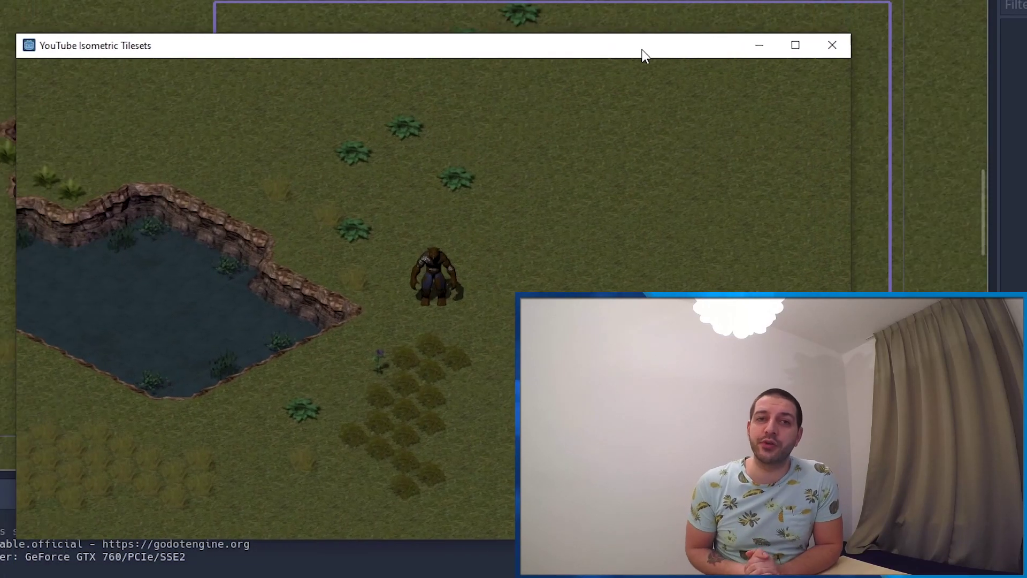
key(Left)
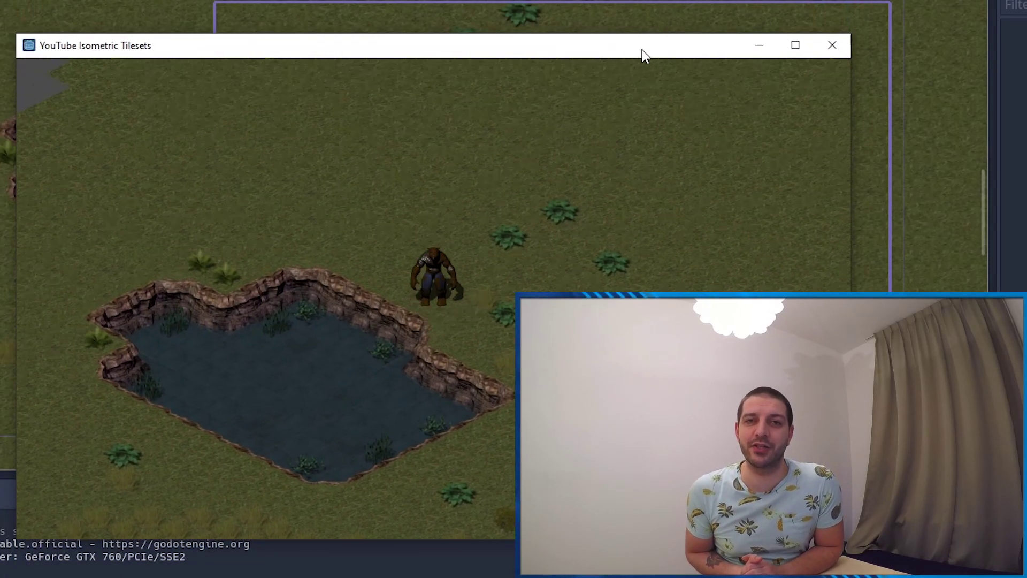
key(Right)
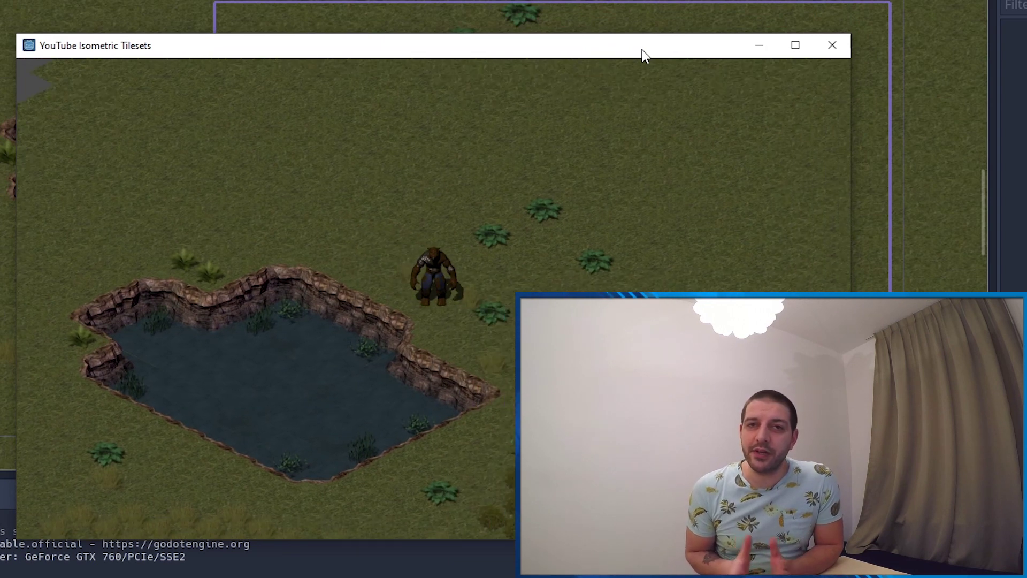
key(Down)
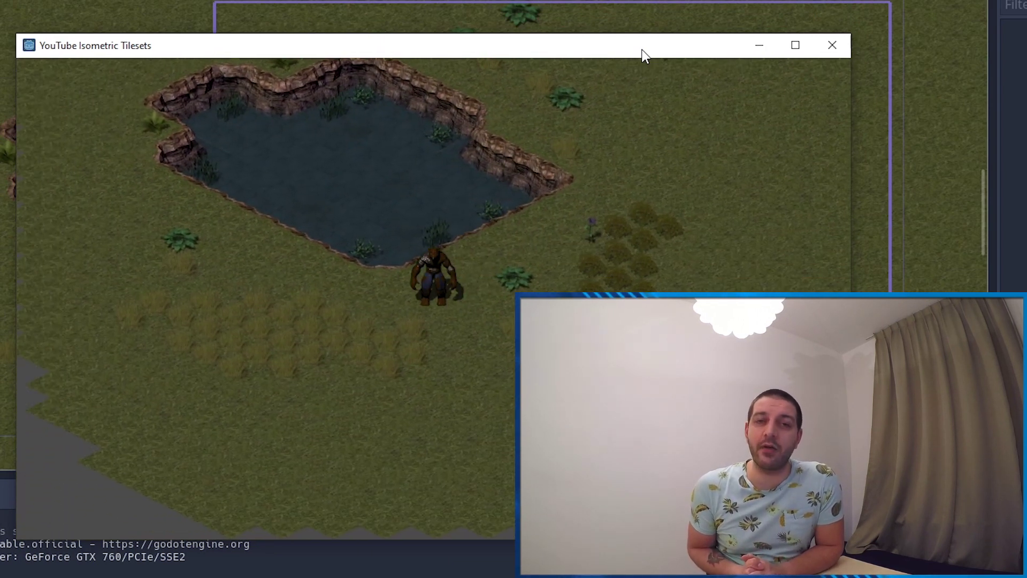
key(Up)
key(Up)
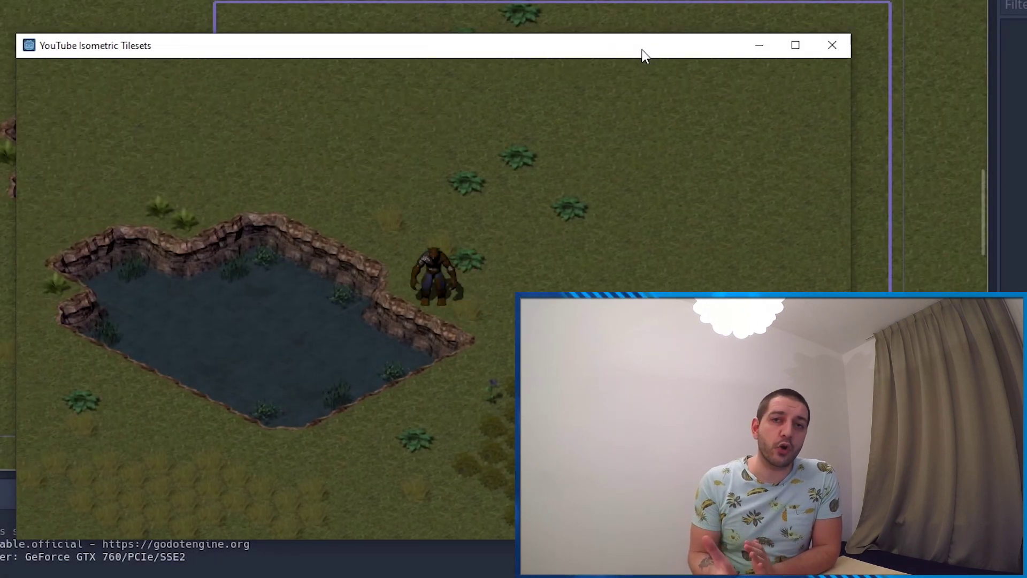
key(Up)
key(Left)
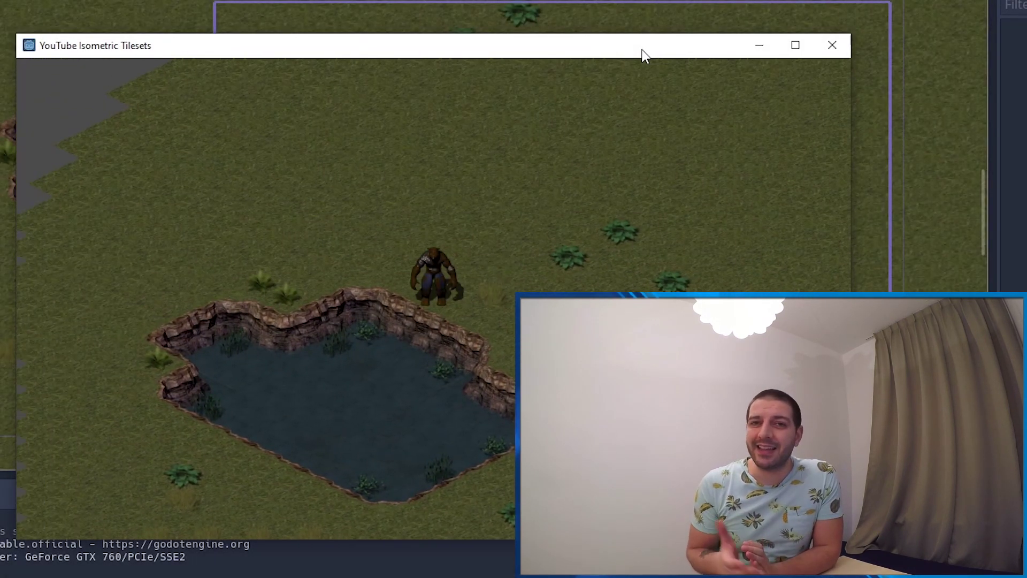
key(Down)
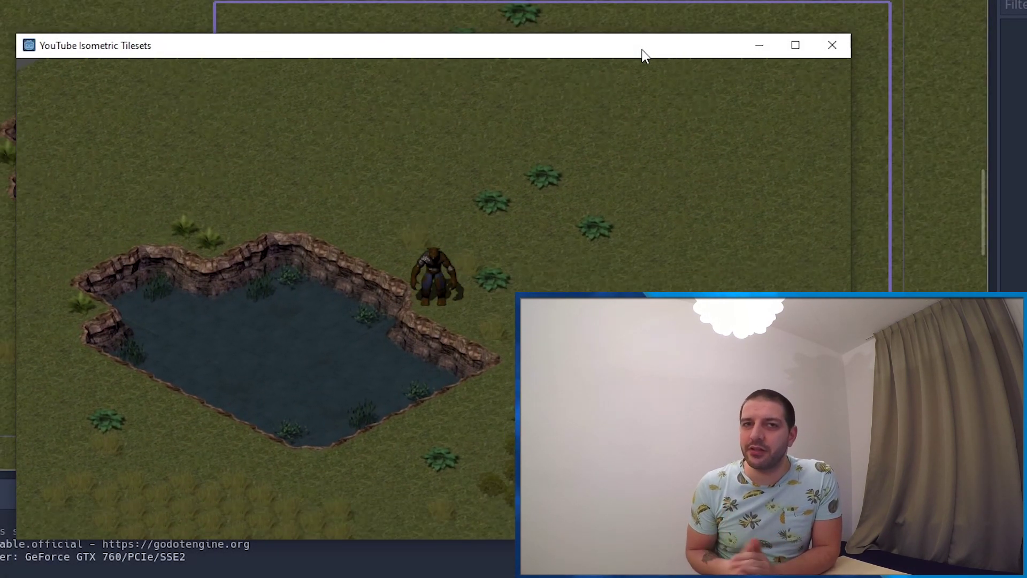
key(Down)
key(Left)
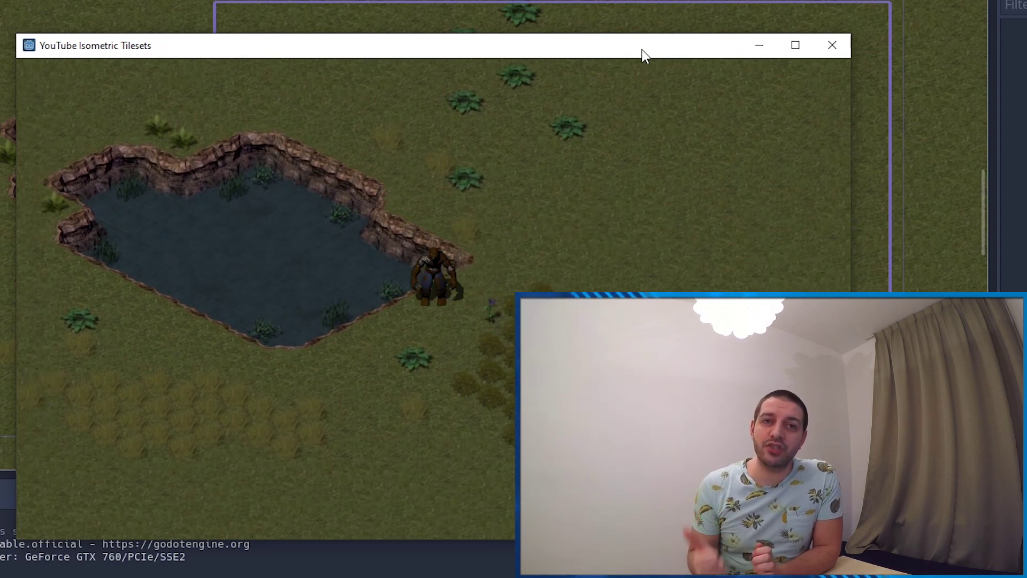
key(Right)
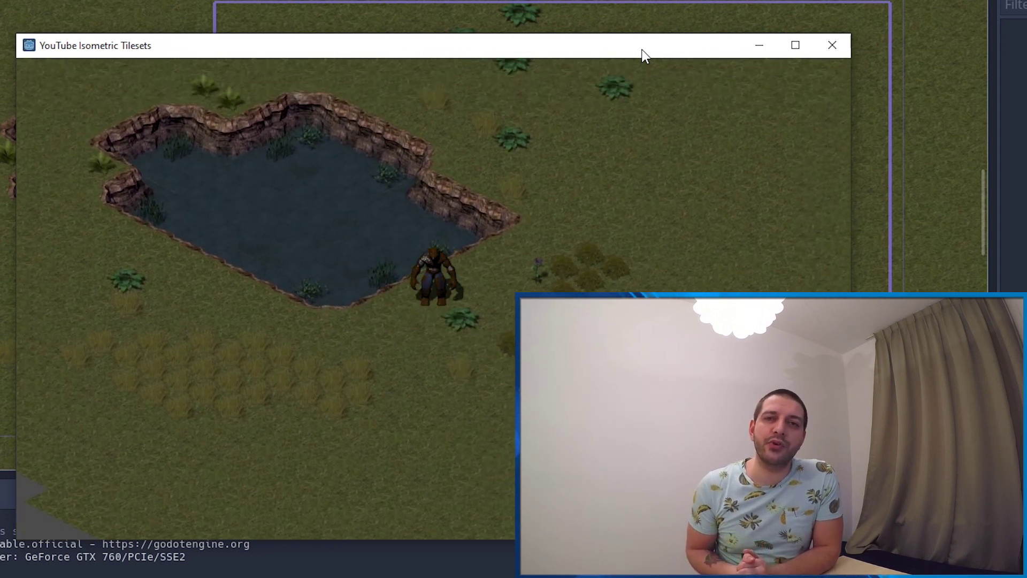
key(Up)
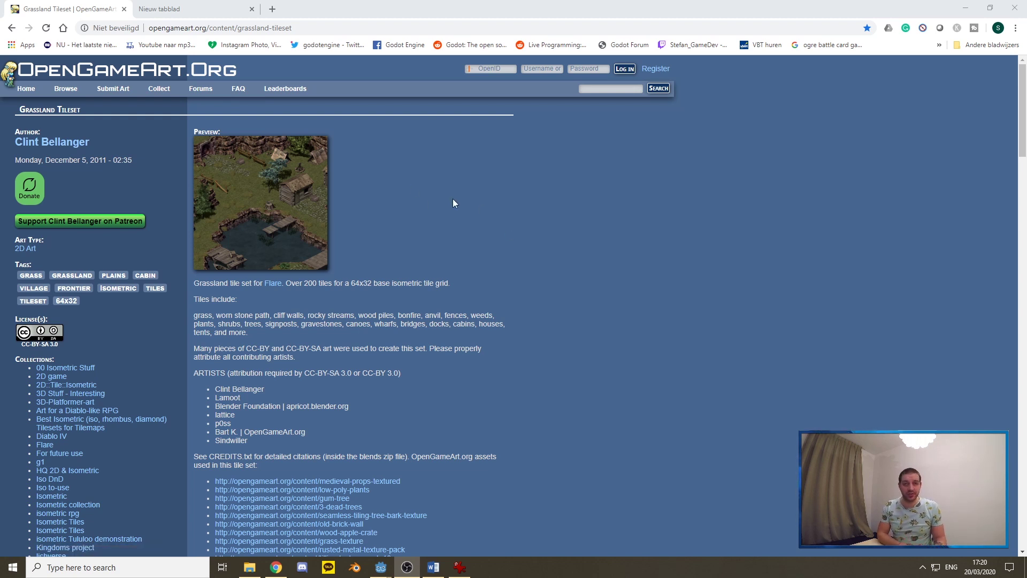
Step: Review the Grassland Tileset page's attribution, tile grid size and download files, and view grassland_tiles.png in IrfanView
drag(198, 373, 368, 373)
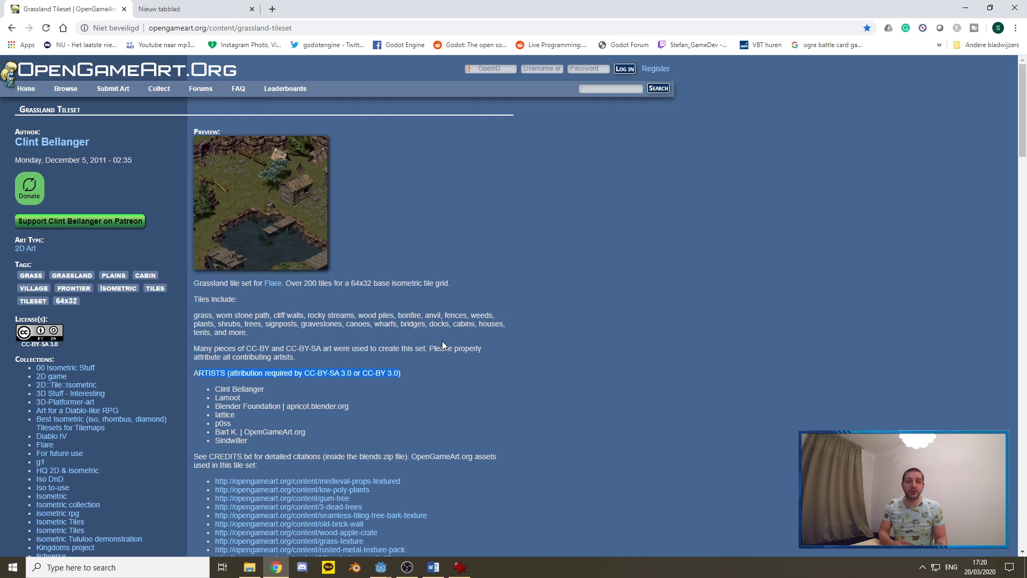
click(495, 308)
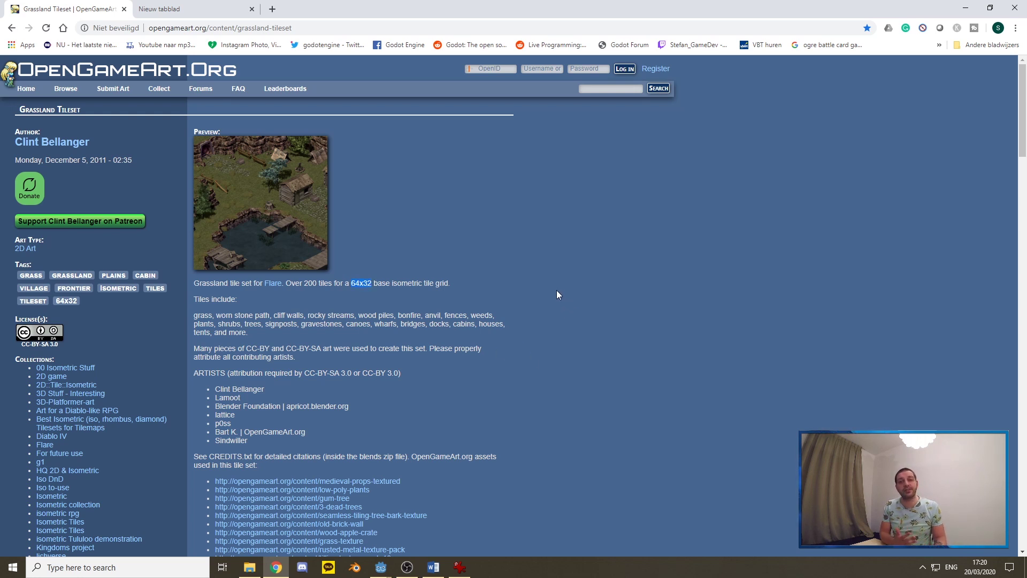
scroll(437, 229, down, 8)
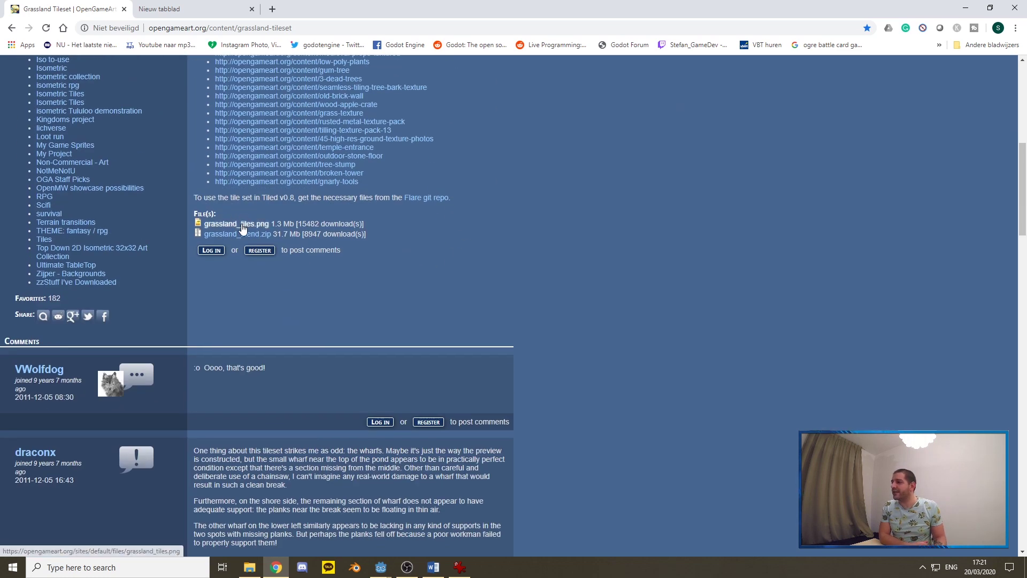
scroll(431, 182, up, 1)
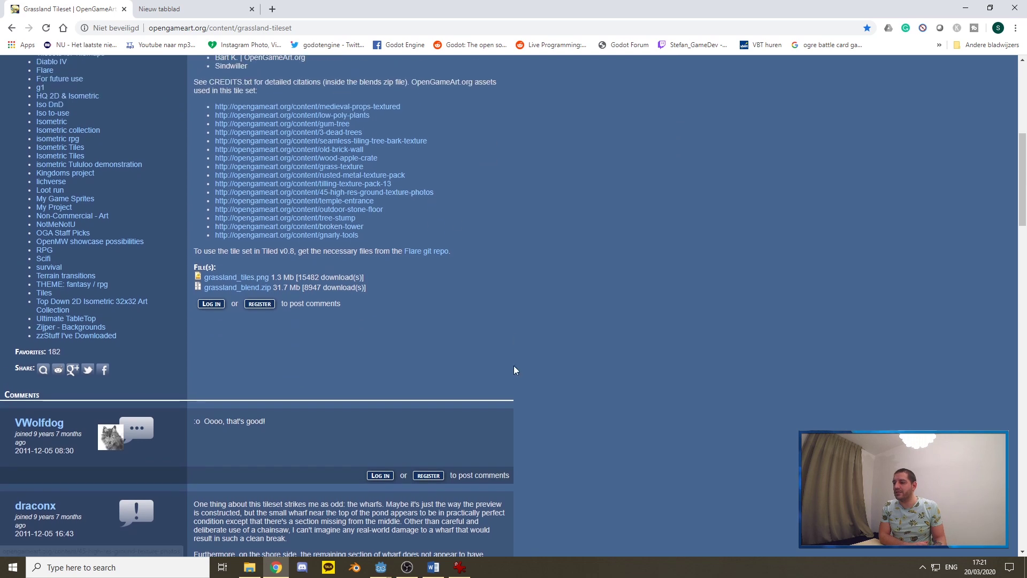
click(461, 569)
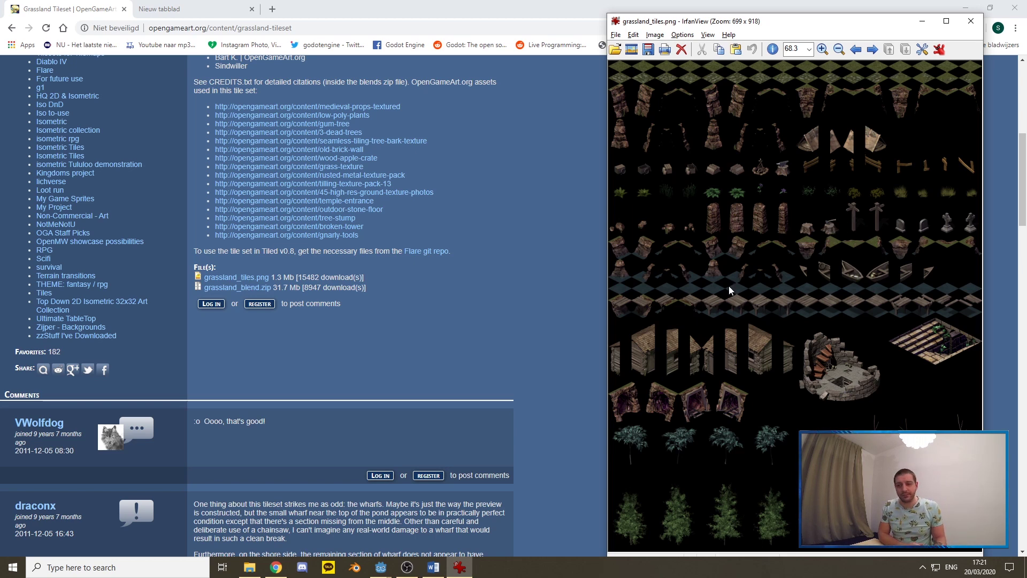
Step: Switch to Godot, assign a new TileSet to the isometric TileMap and open it in the expanded TileSet editor
mouse_move(380, 567)
click(438, 518)
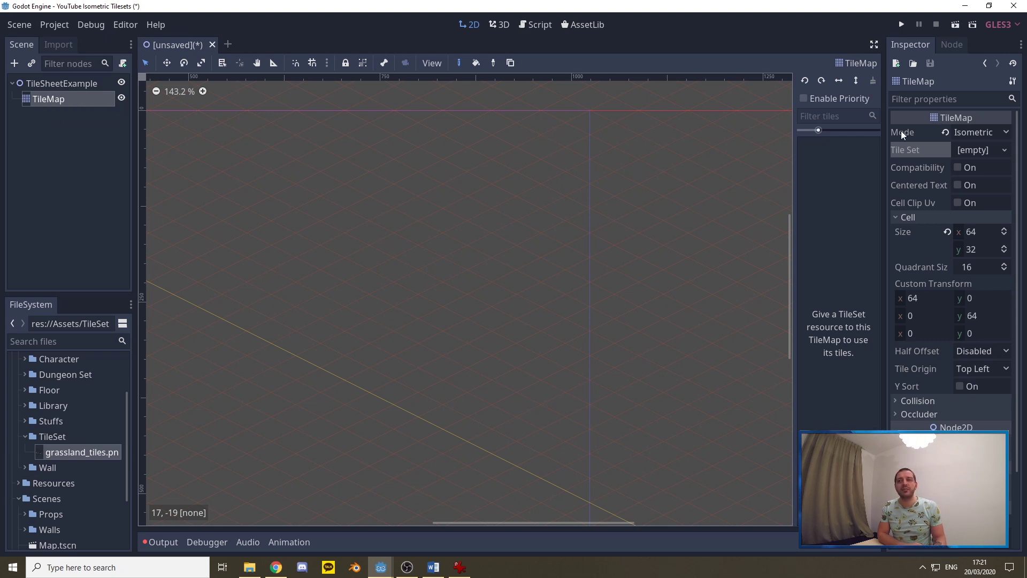
click(1004, 137)
click(1004, 137)
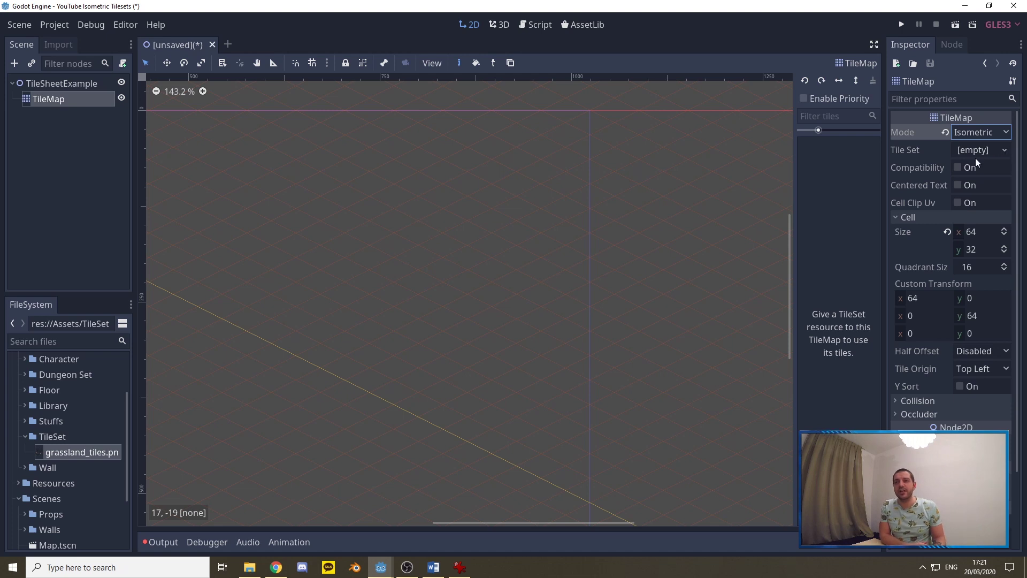
click(1007, 153)
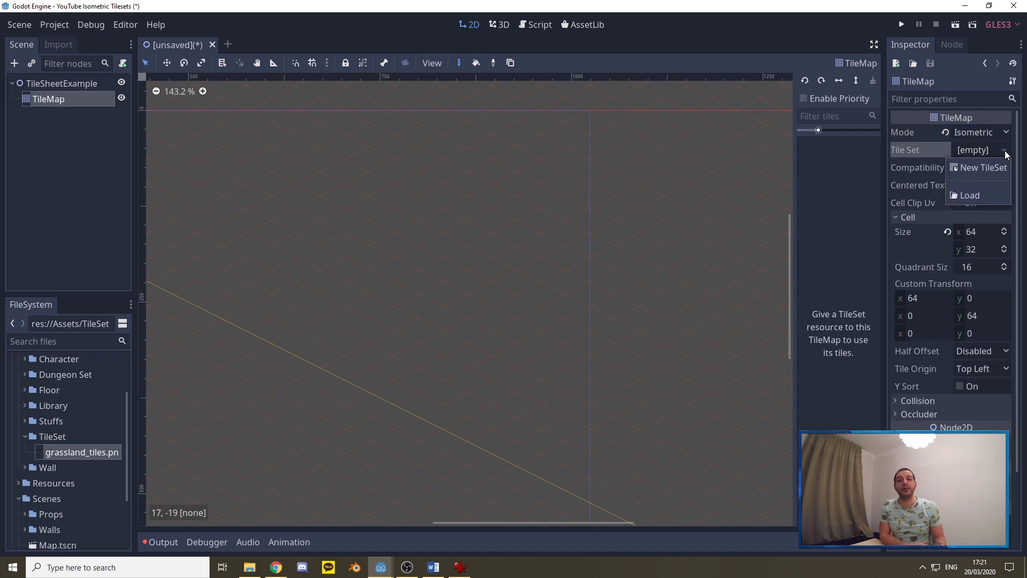
click(978, 169)
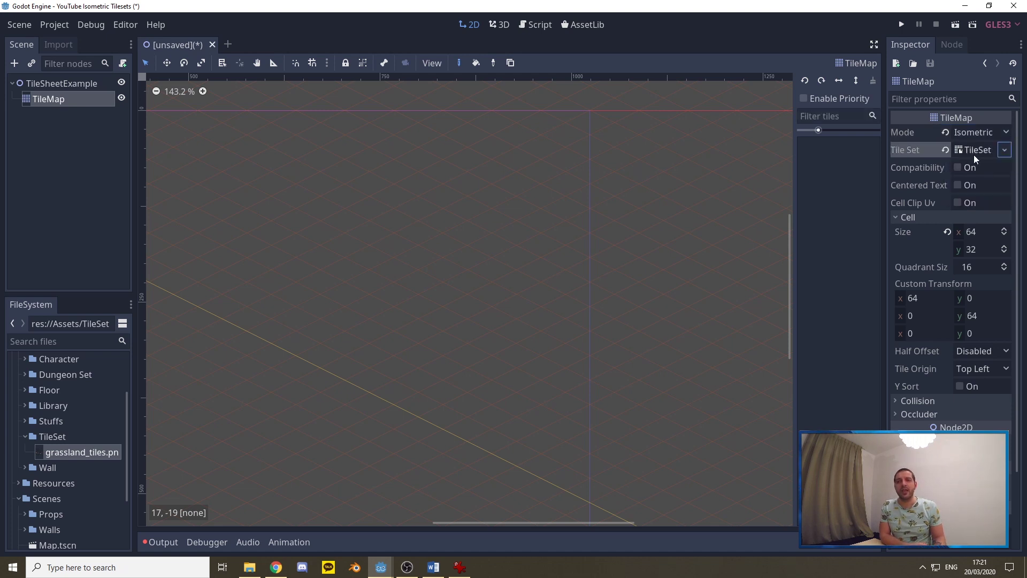
click(976, 150)
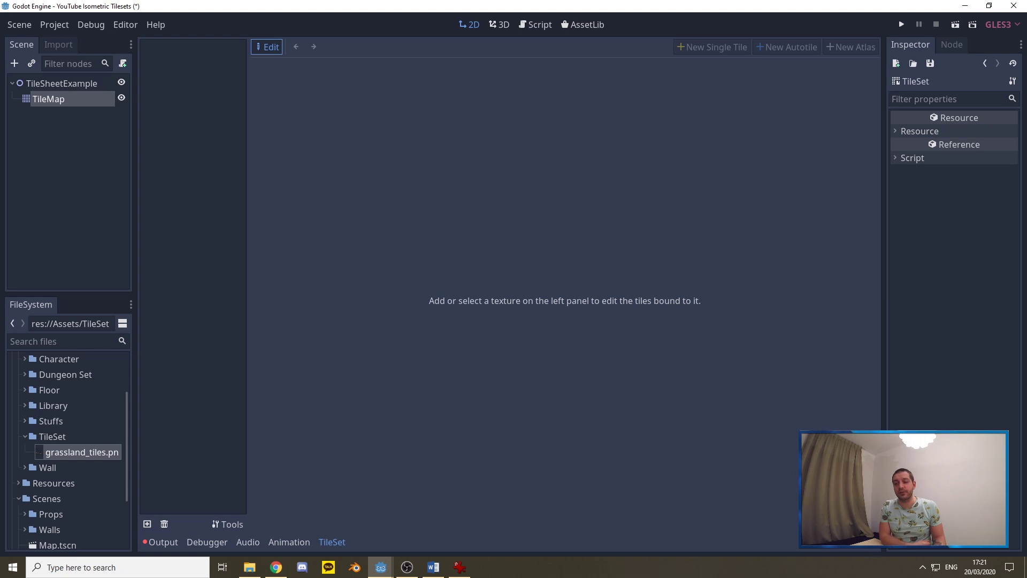
key(shift+F12)
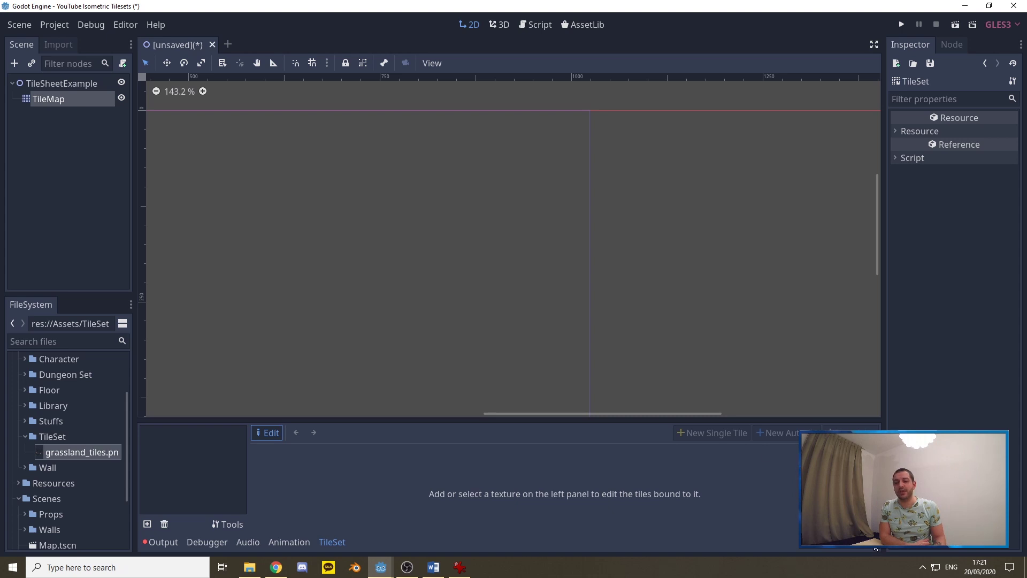
click(876, 550)
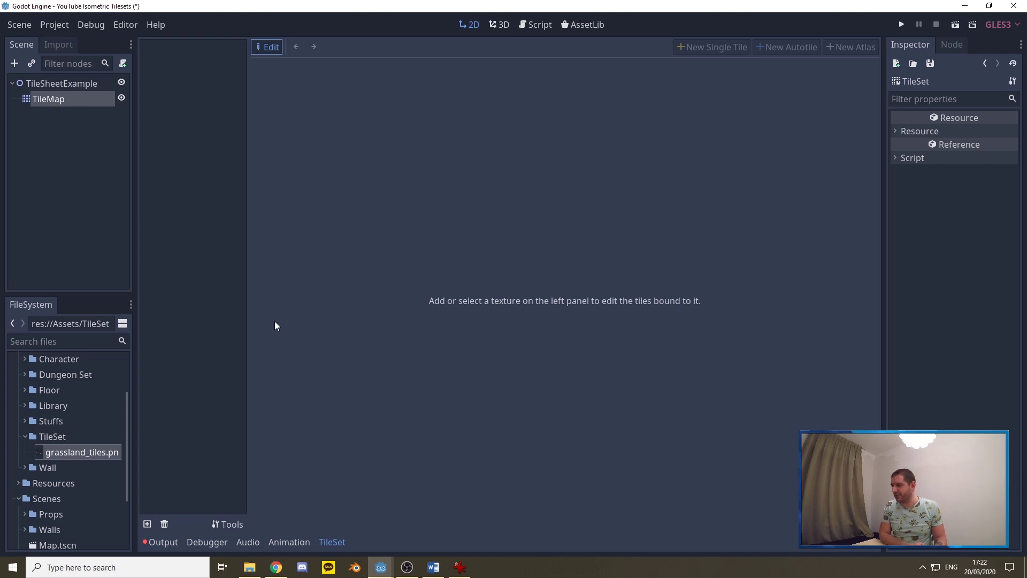
Step: Add grassland_tiles.png from the Assets/TileSet folder to the TileSet as a texture and look over its tiles
scroll(83, 461, up, 3)
scroll(83, 462, up, 1)
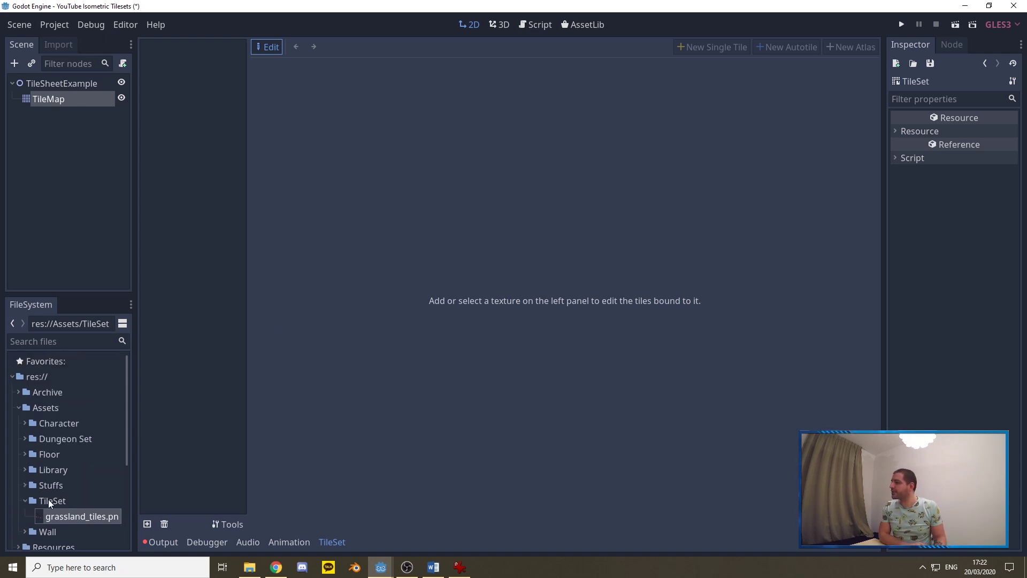
scroll(64, 426, down, 3)
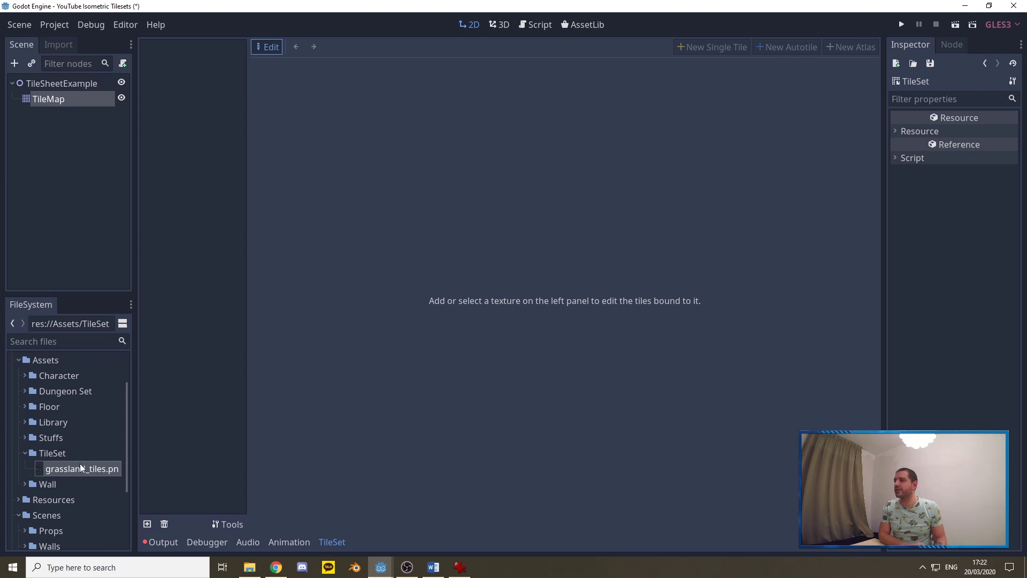
drag(69, 470, 202, 120)
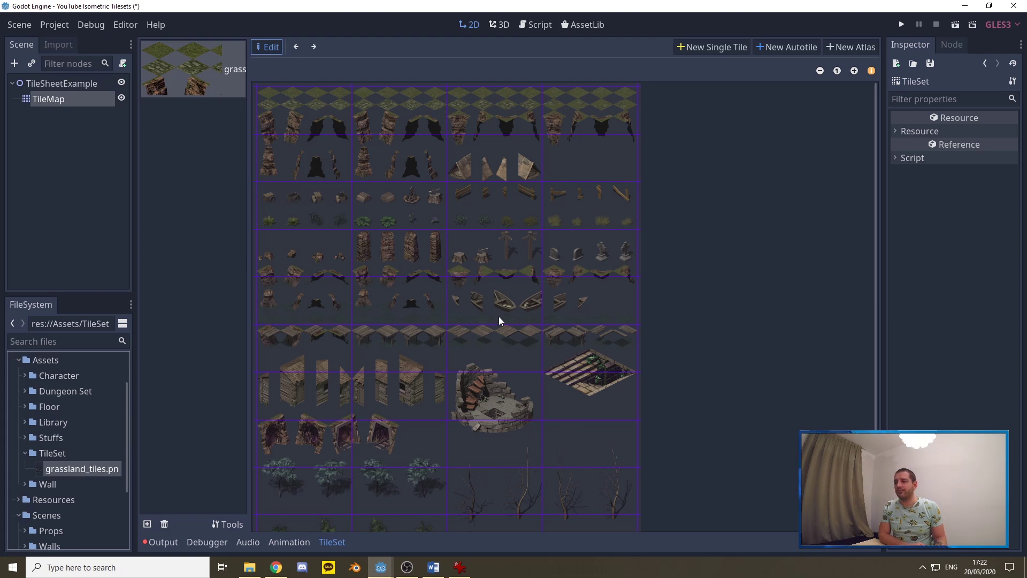
scroll(557, 323, down, 2)
scroll(560, 303, up, 2)
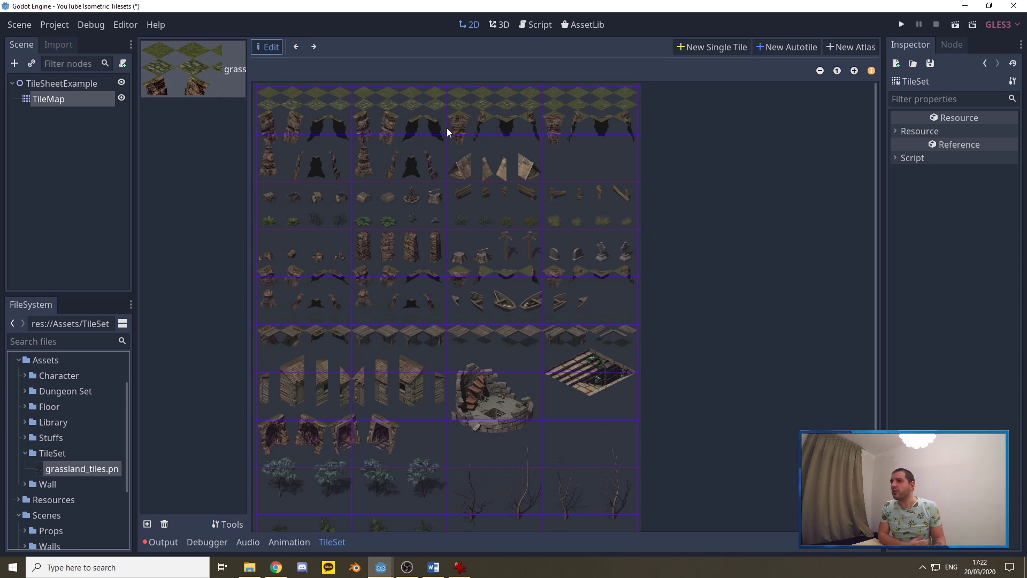
Step: Create a new single tile over the sheet's upper area and set the snap step to x 64 and y 32
click(705, 47)
drag(304, 137, 484, 298)
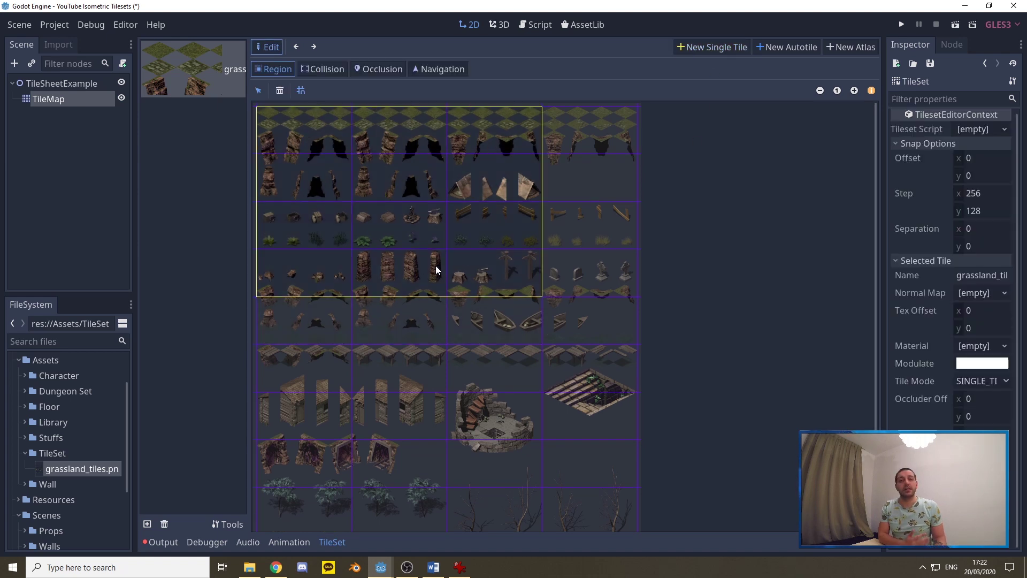
click(926, 266)
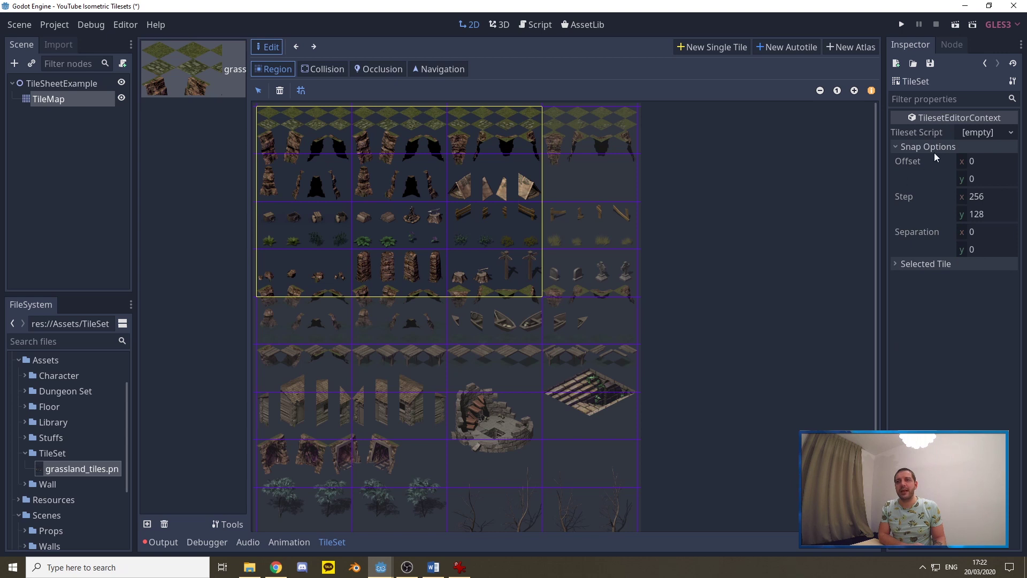
click(302, 91)
click(301, 91)
click(979, 196)
text(64)
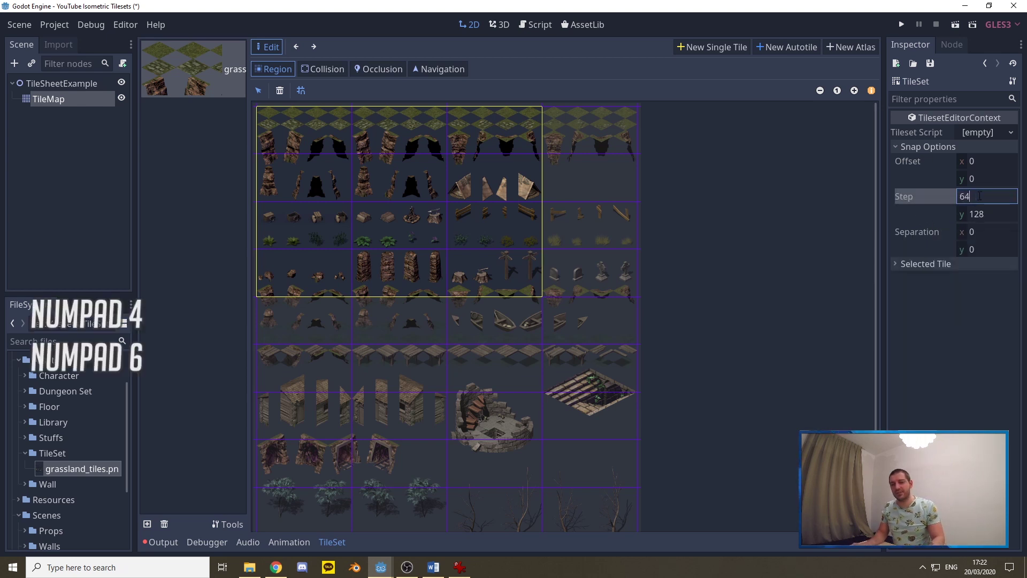
key(Tab)
text(32)
key(Tab)
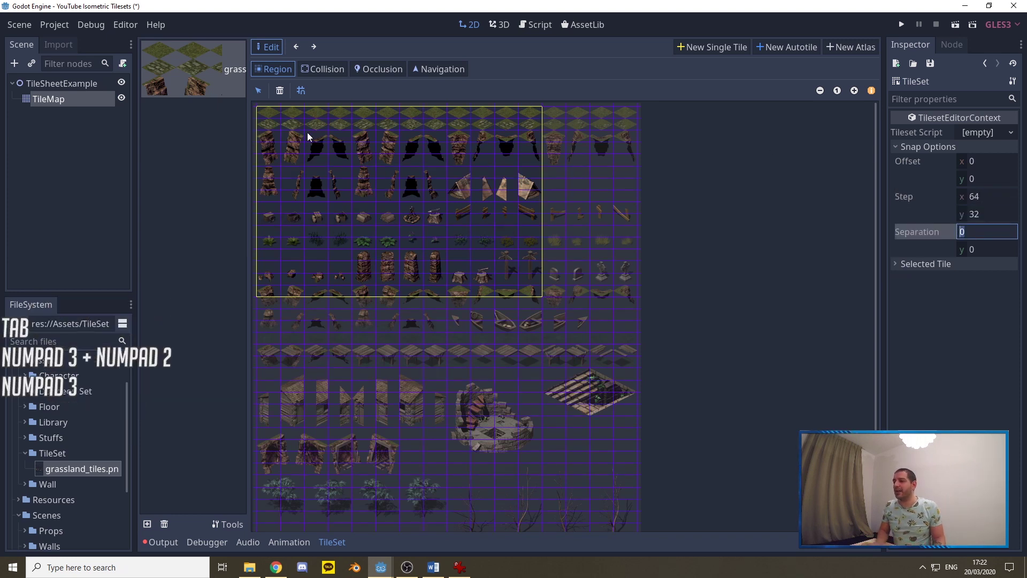
Step: Redefine the single tile's region as the first grass tile in the sheet's top row
key(ctrl)
click(358, 188)
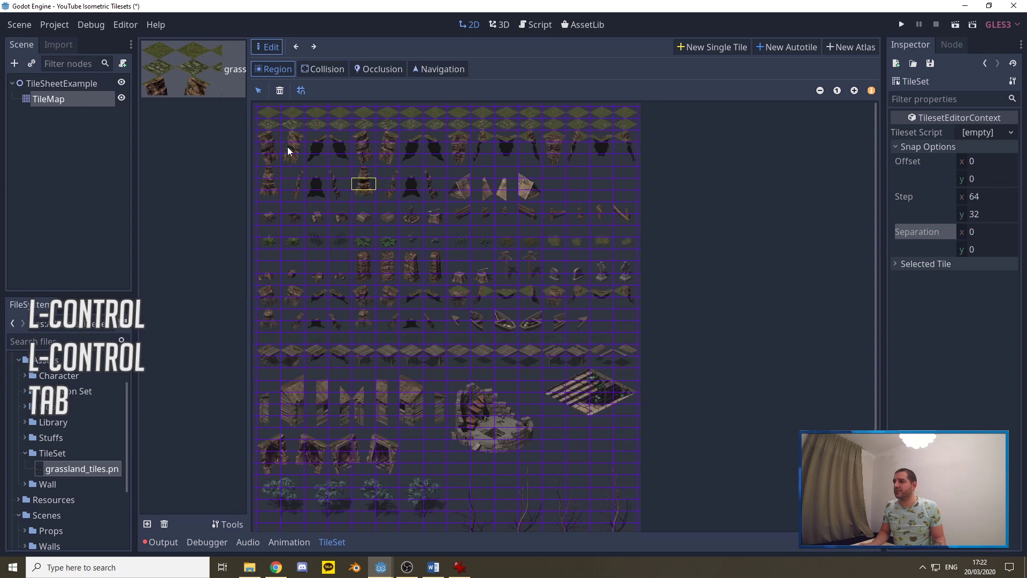
ctrl+scroll(267, 110, up, 3)
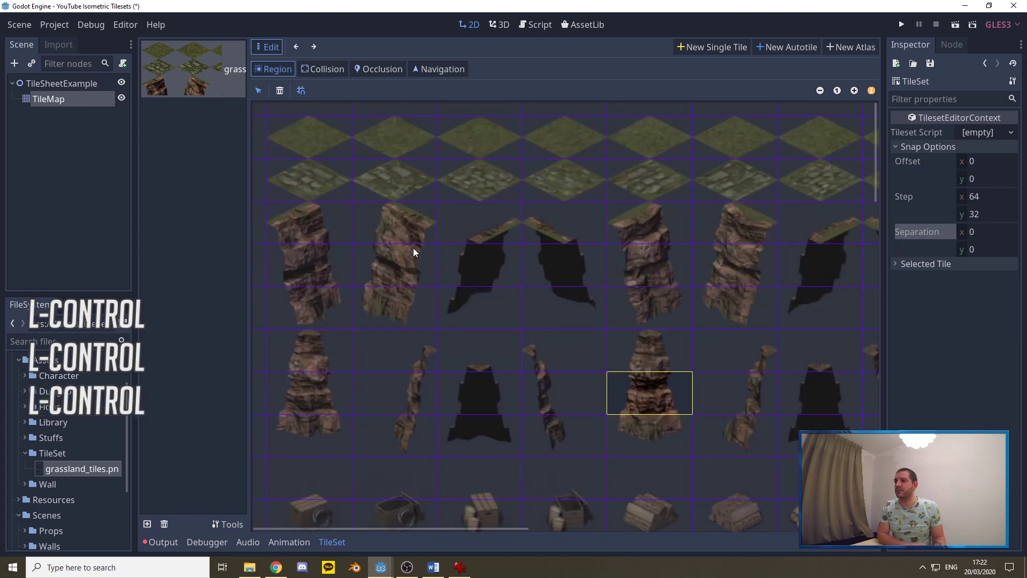
click(310, 143)
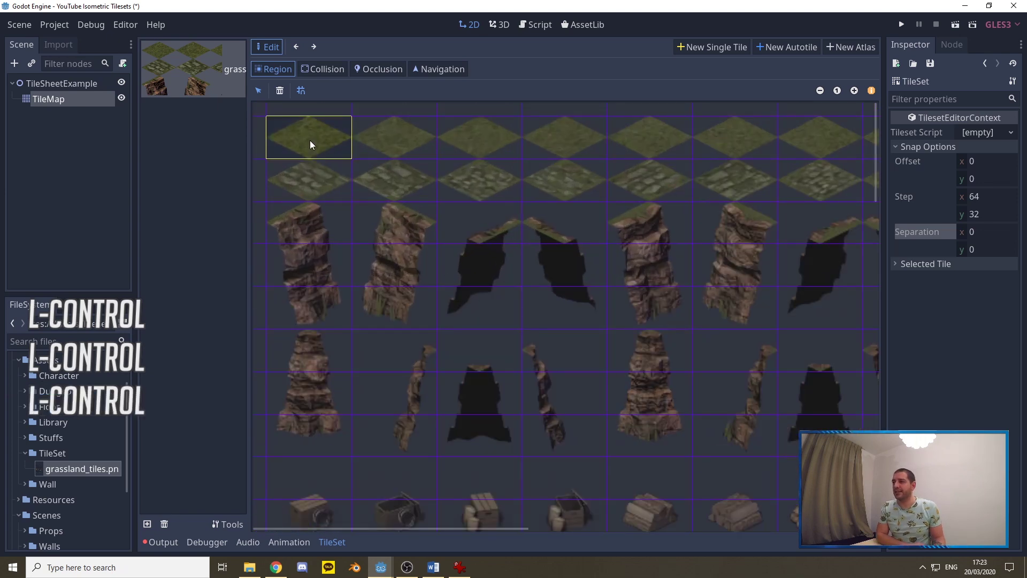
Step: Create two more single tiles from the second and third grass tiles in the top row
click(708, 50)
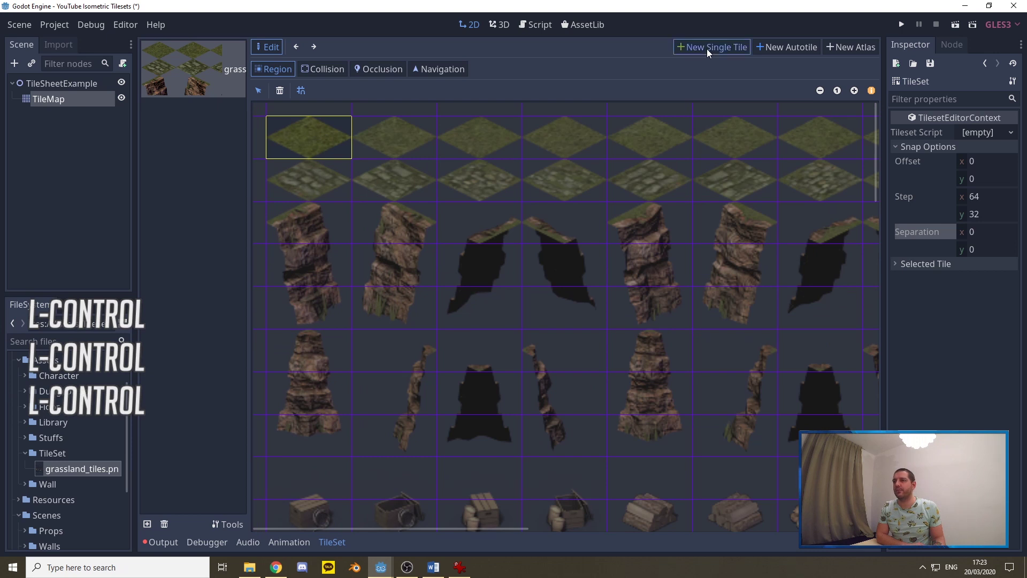
drag(269, 118, 422, 153)
click(705, 47)
drag(268, 118, 486, 142)
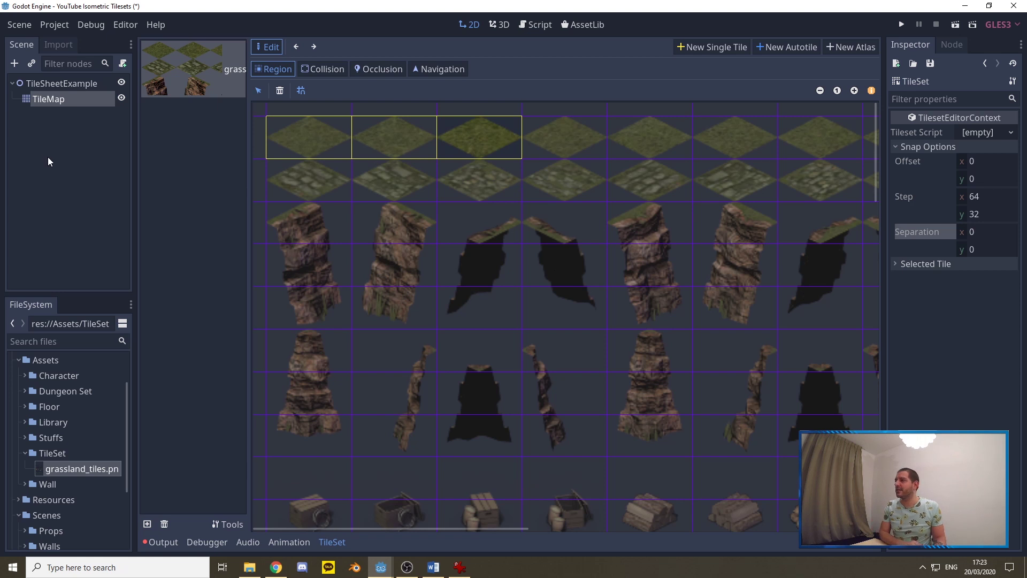
Step: Paint a small closed ring of the second grass tile on the TileMap and bucket-fill its interior
click(53, 101)
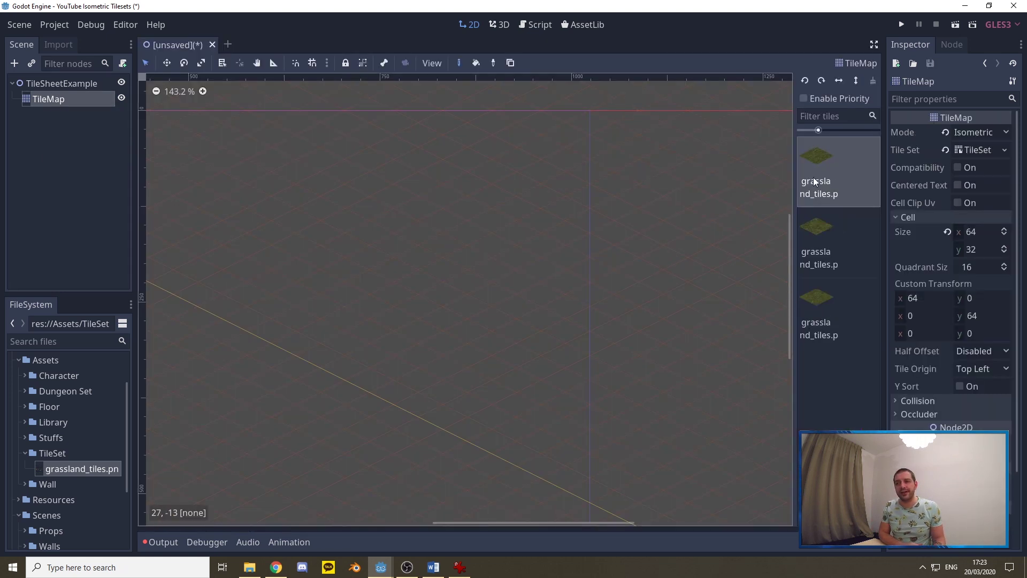
click(818, 236)
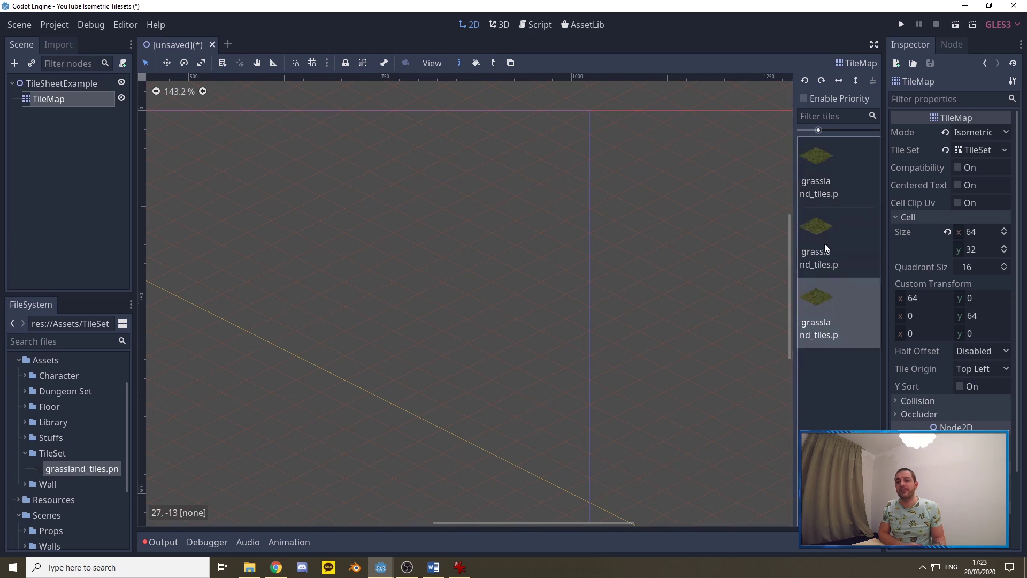
drag(324, 217, 372, 185)
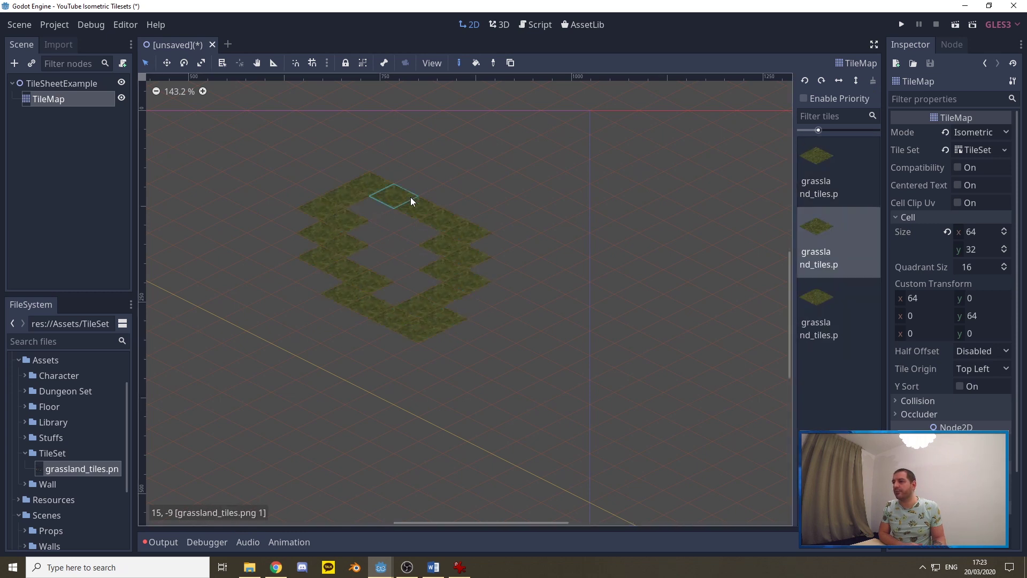
click(475, 62)
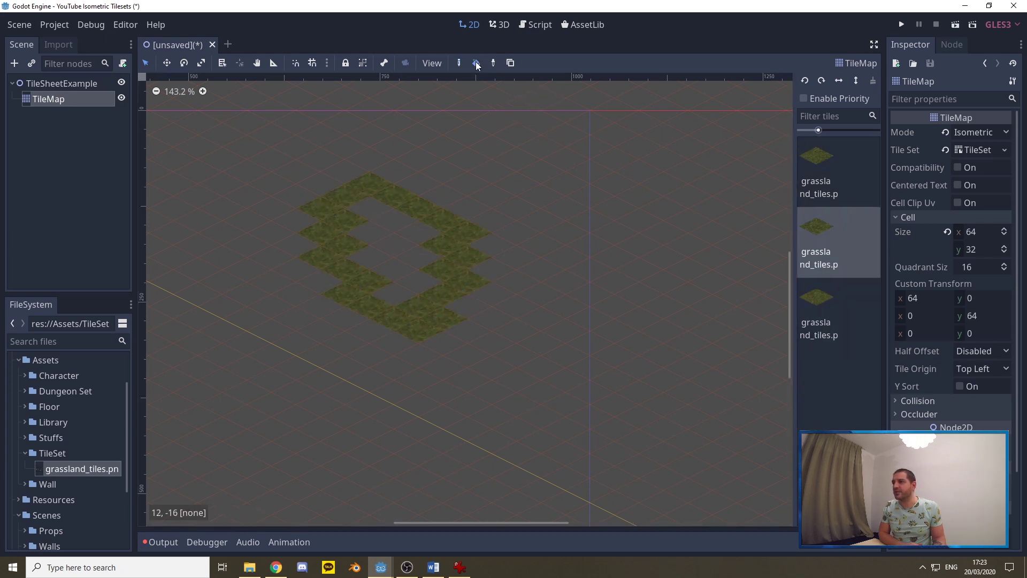
click(393, 239)
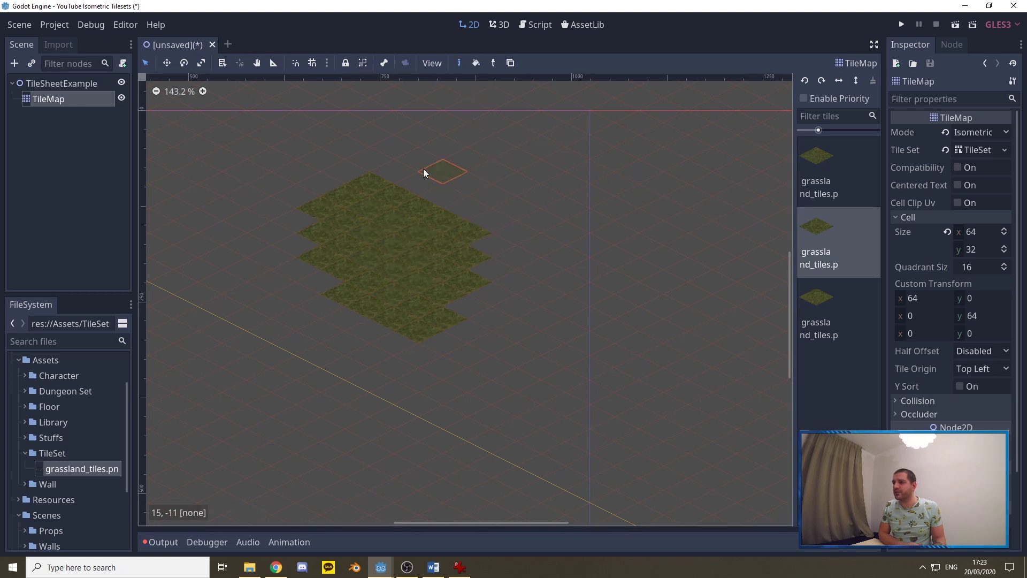
scroll(644, 245, down, 3)
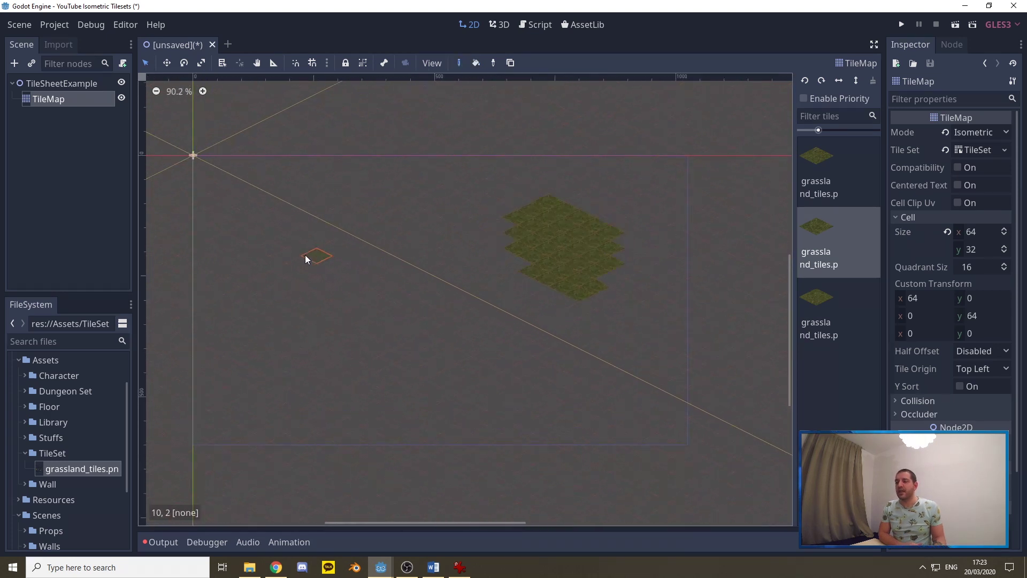
scroll(614, 252, up, 2)
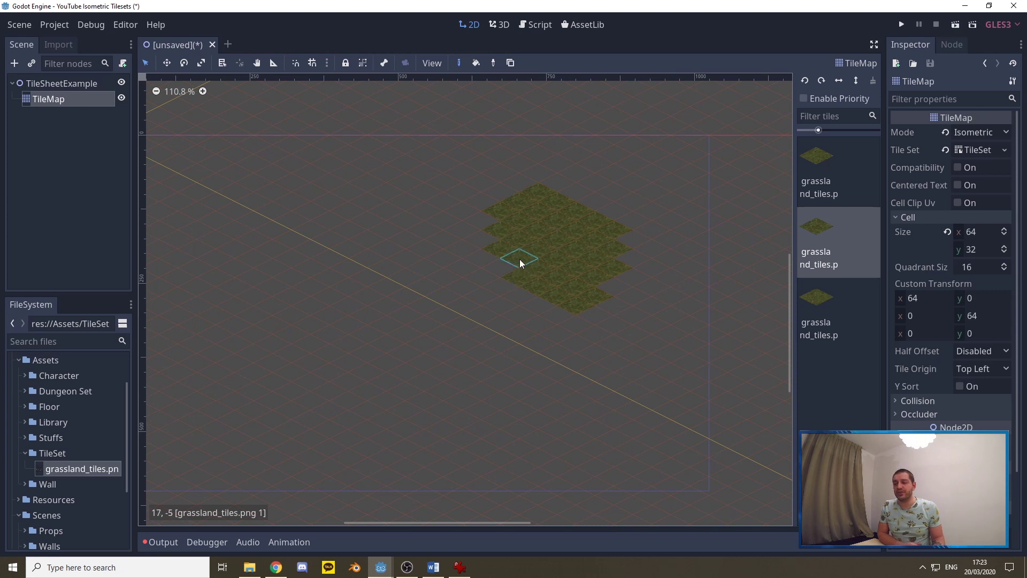
scroll(618, 262, down, 2)
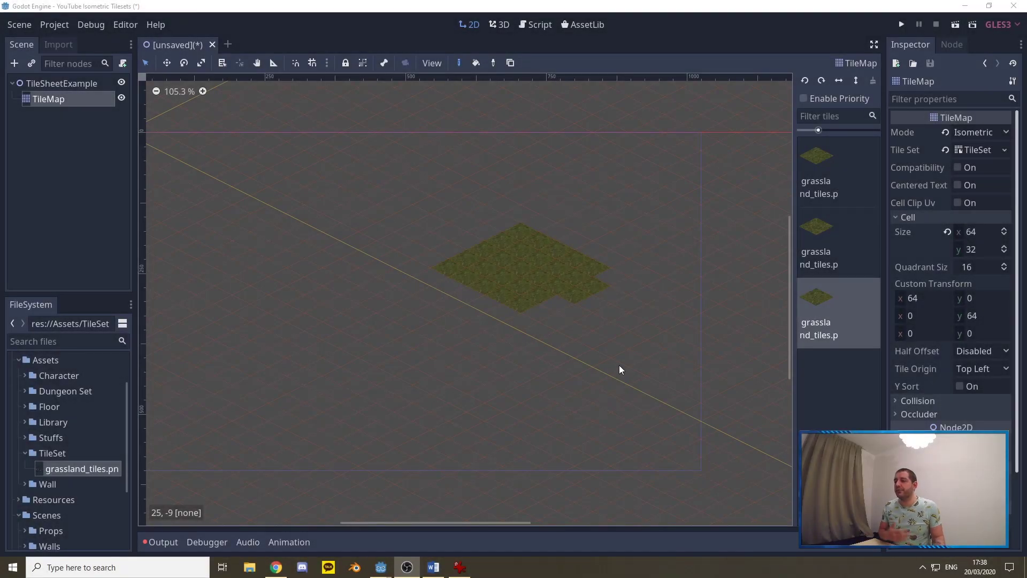
Step: Erase the whole painted grass patch from the TileMap with the bucket fill tool
scroll(556, 301, up, 4)
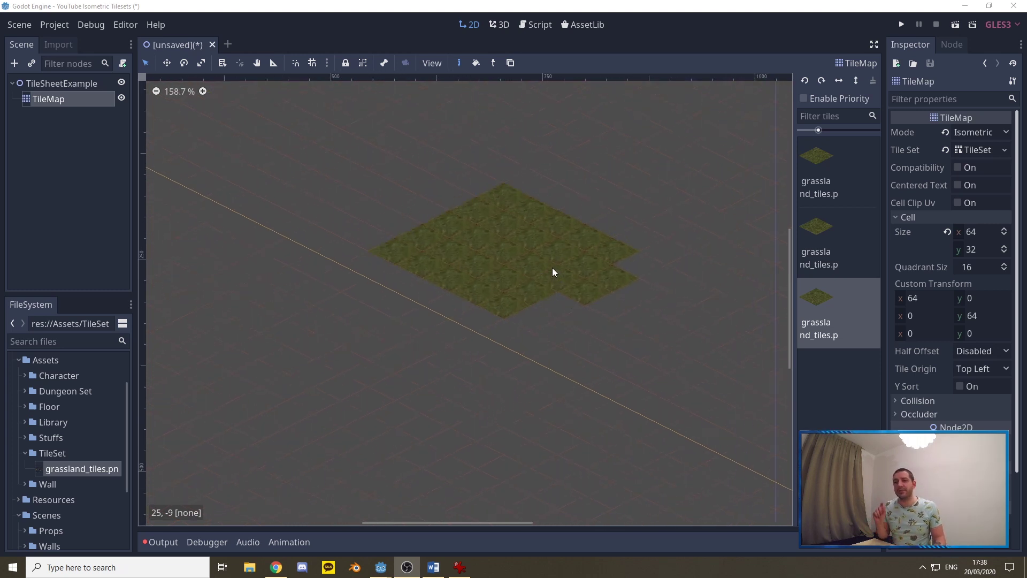
click(476, 63)
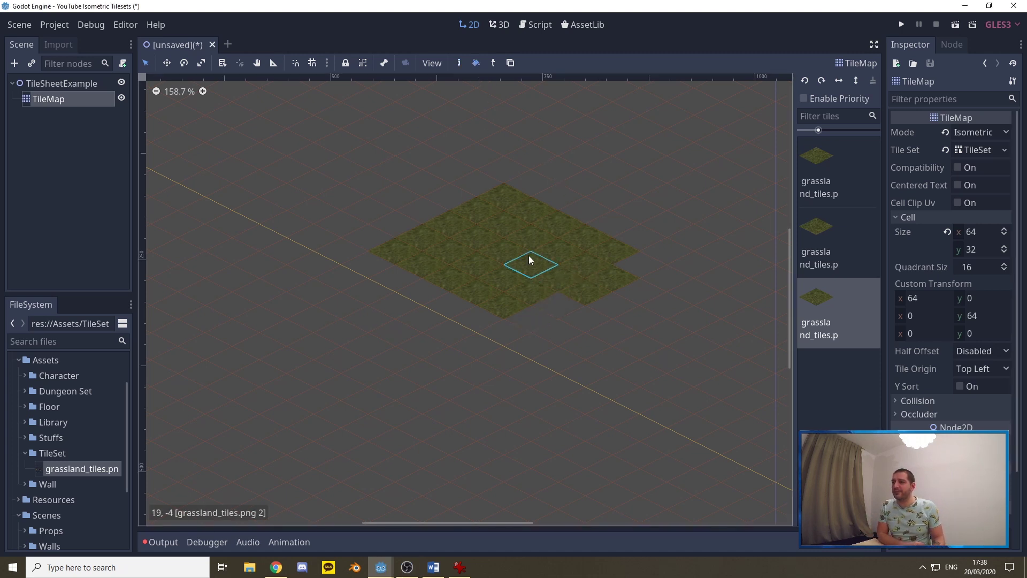
right_click(509, 246)
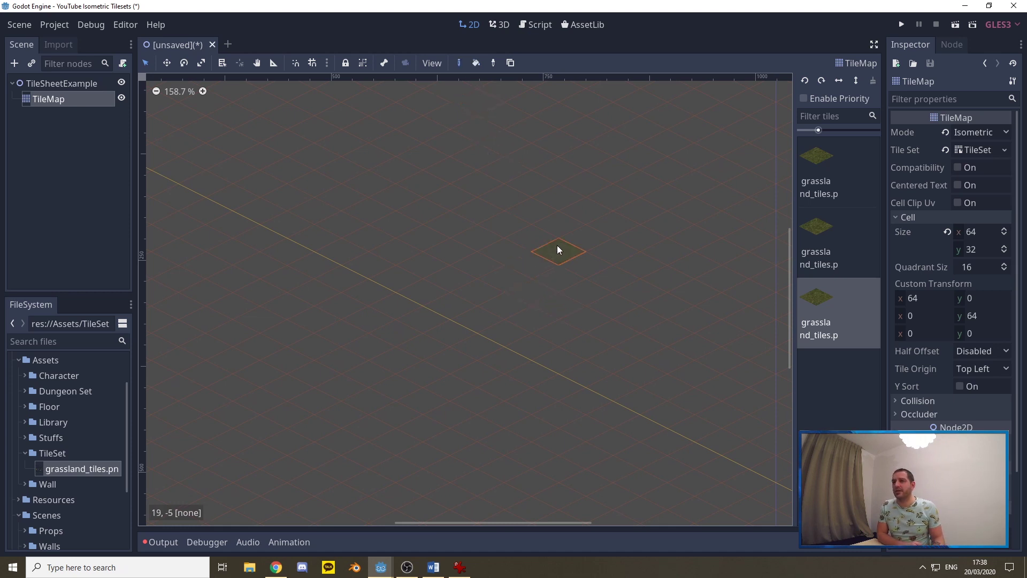
Step: Reopen the TileSet's grassland_tiles.png texture and delete its three single grass tiles in the top row
click(978, 151)
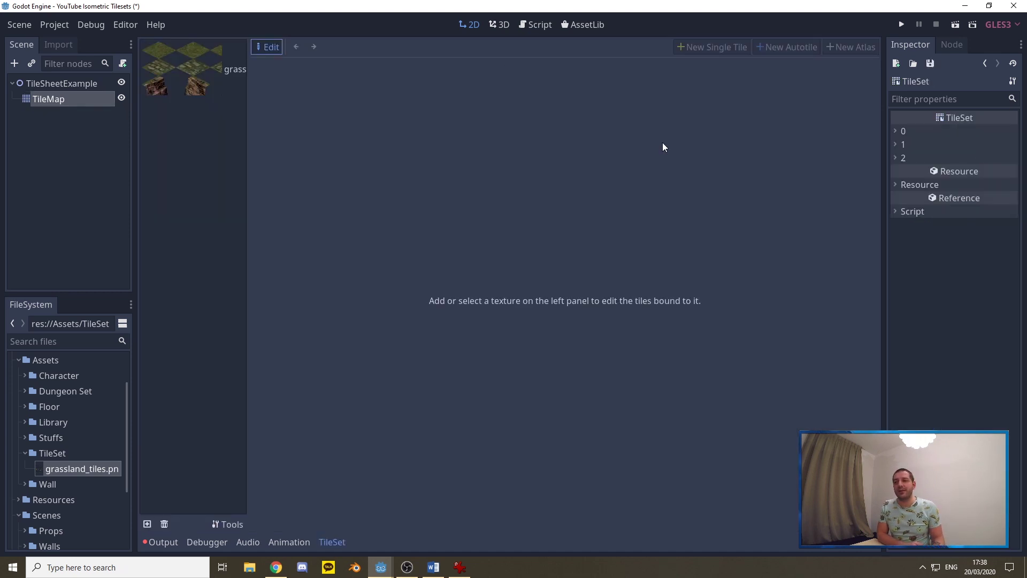
click(181, 68)
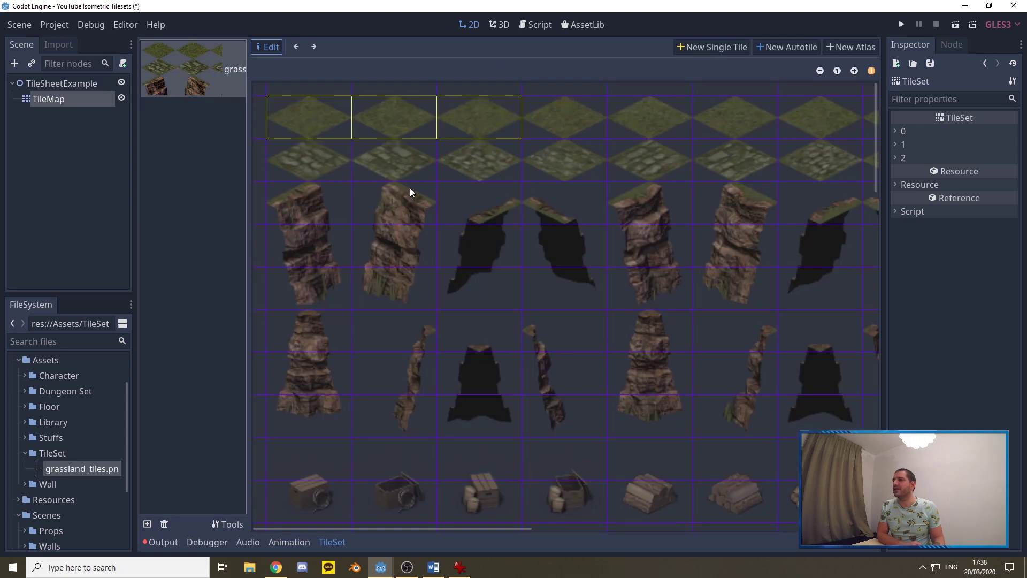
click(320, 120)
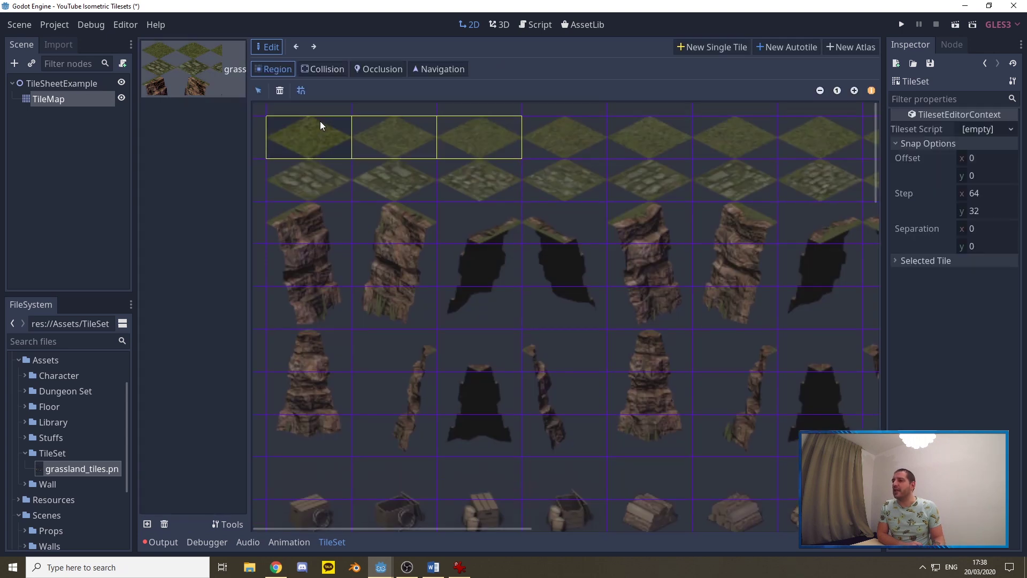
click(279, 91)
click(383, 119)
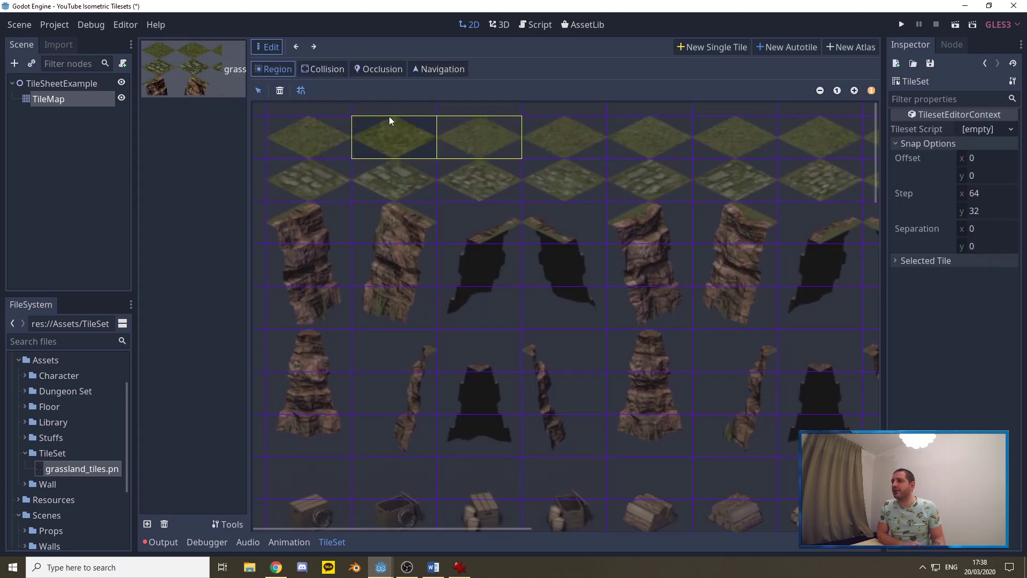
click(279, 91)
click(511, 104)
click(282, 91)
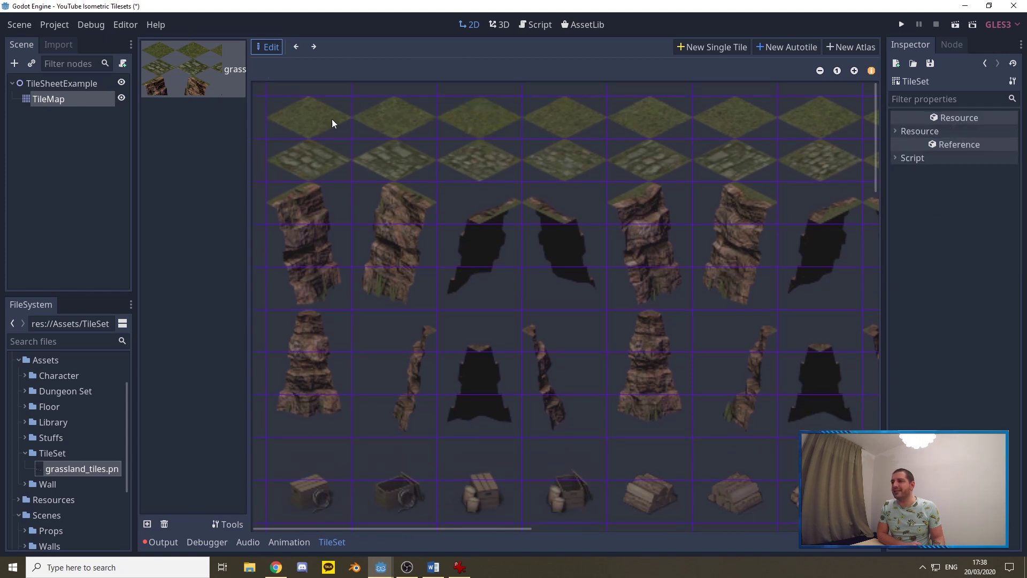
Step: Create a new autotile over the first four grass tiles in the top row, keeping its autotile bitmask mode at 2X2
click(790, 49)
drag(339, 137, 557, 128)
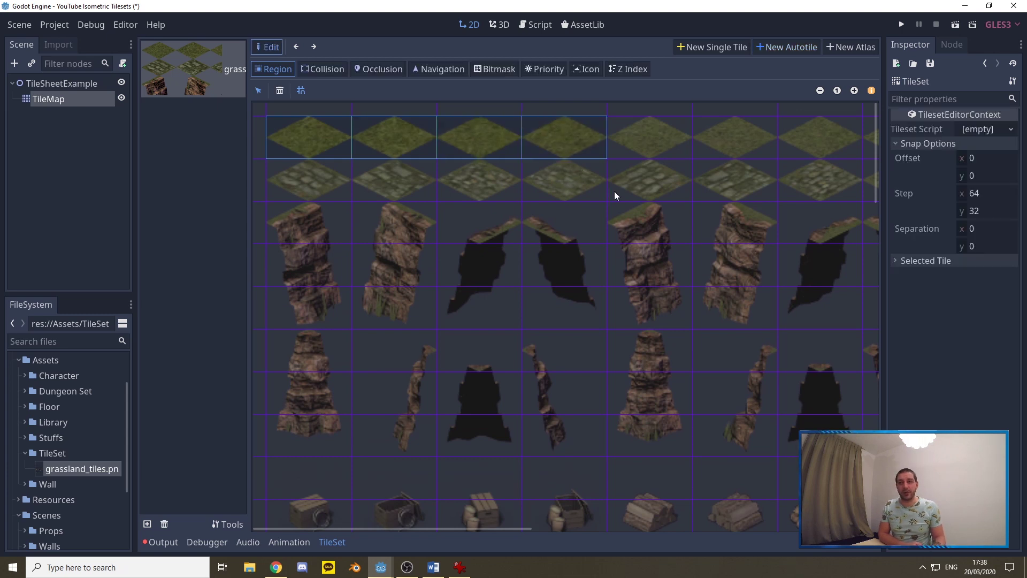
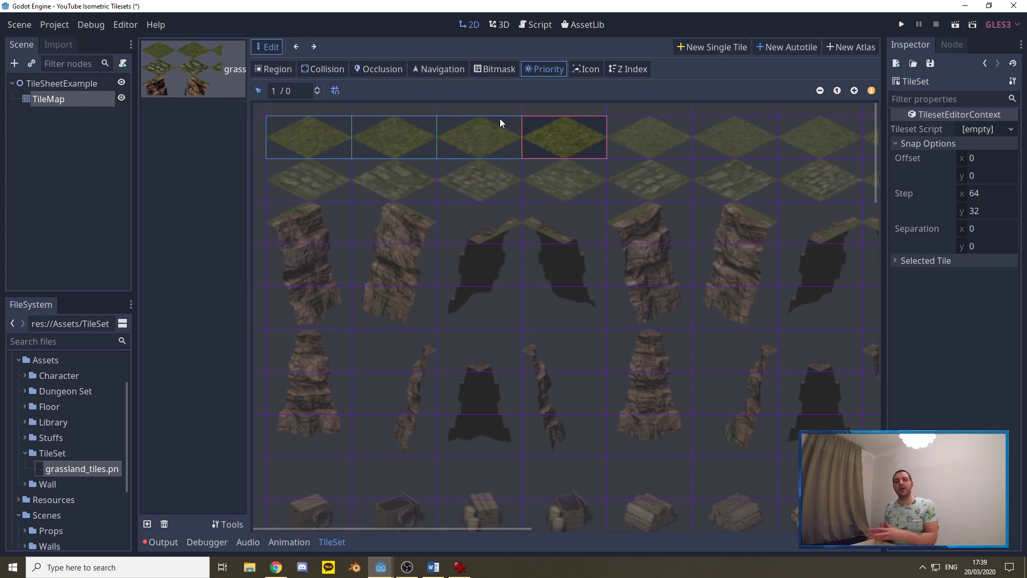
click(495, 69)
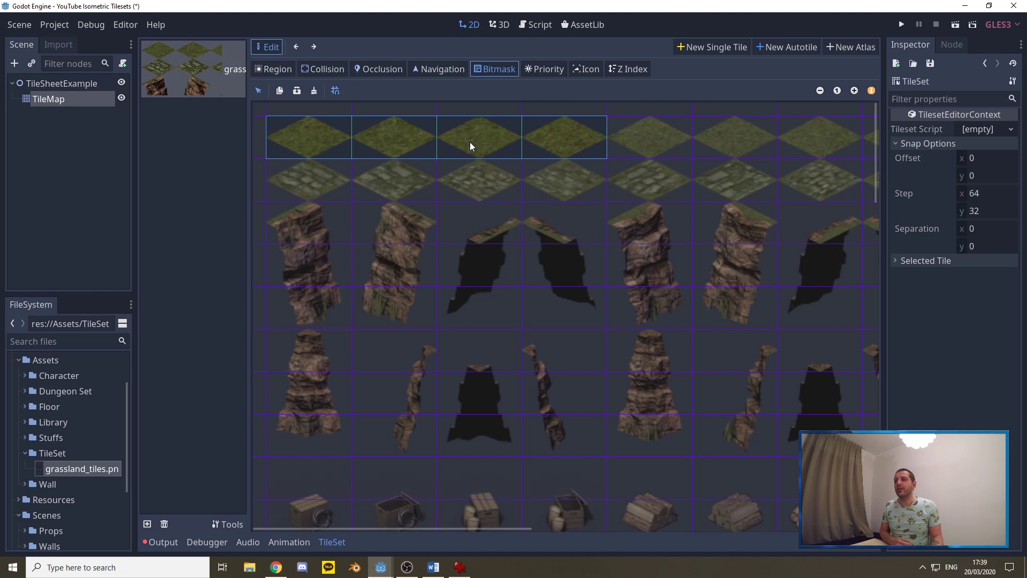
click(928, 261)
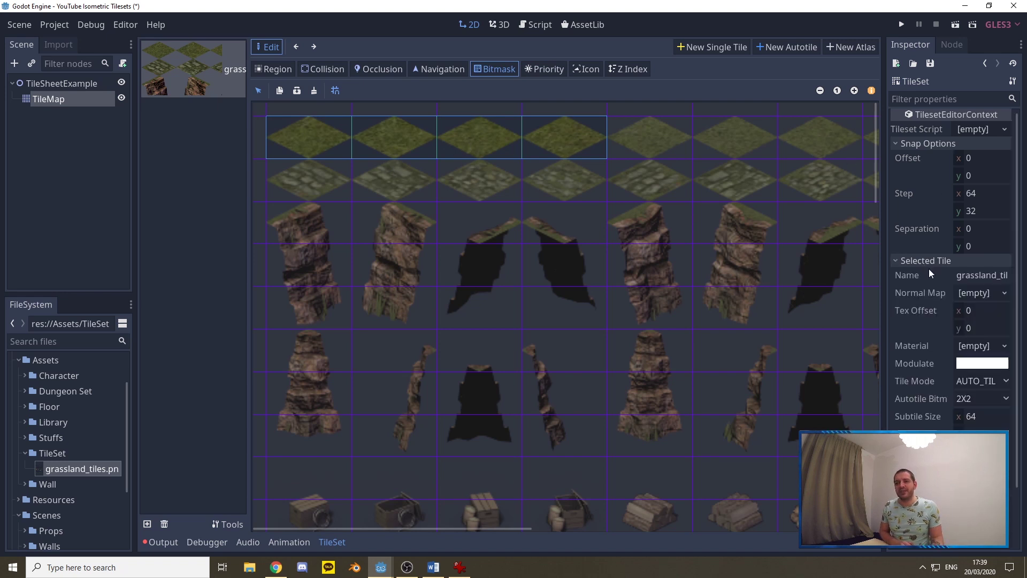
click(964, 406)
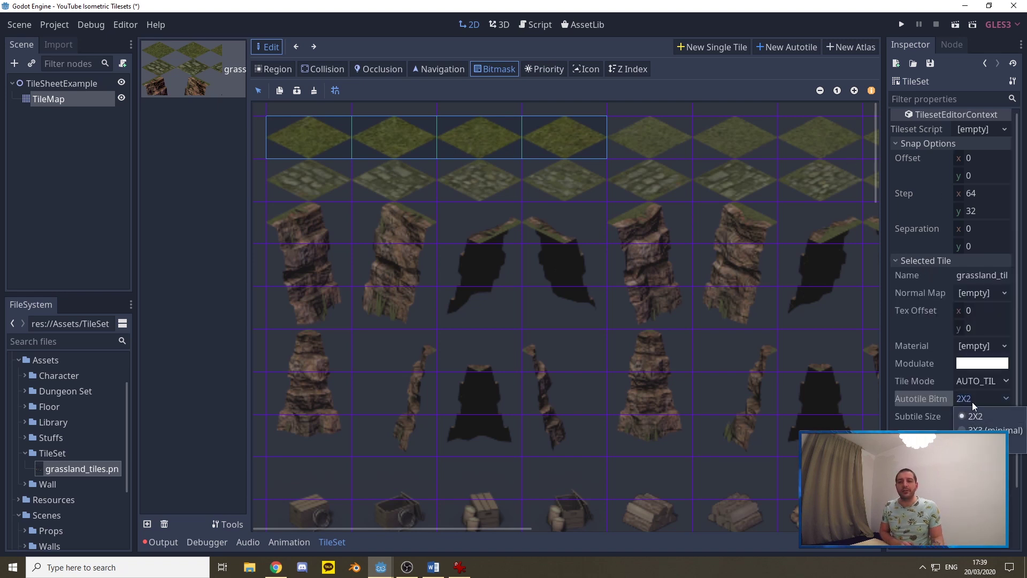
click(970, 402)
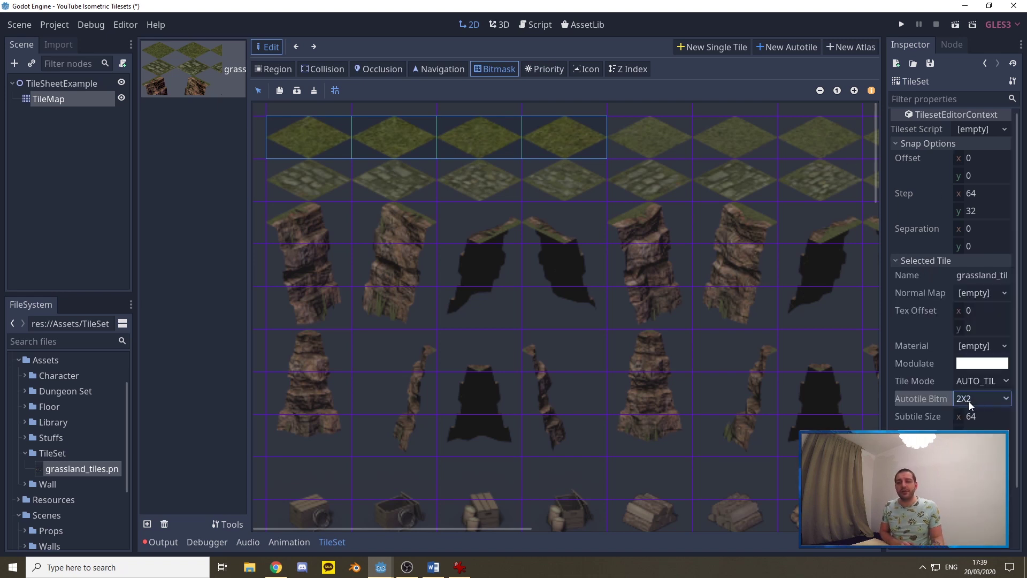
Step: Paint the bitmask over the full area of all four grass tiles in the autotile
click(279, 128)
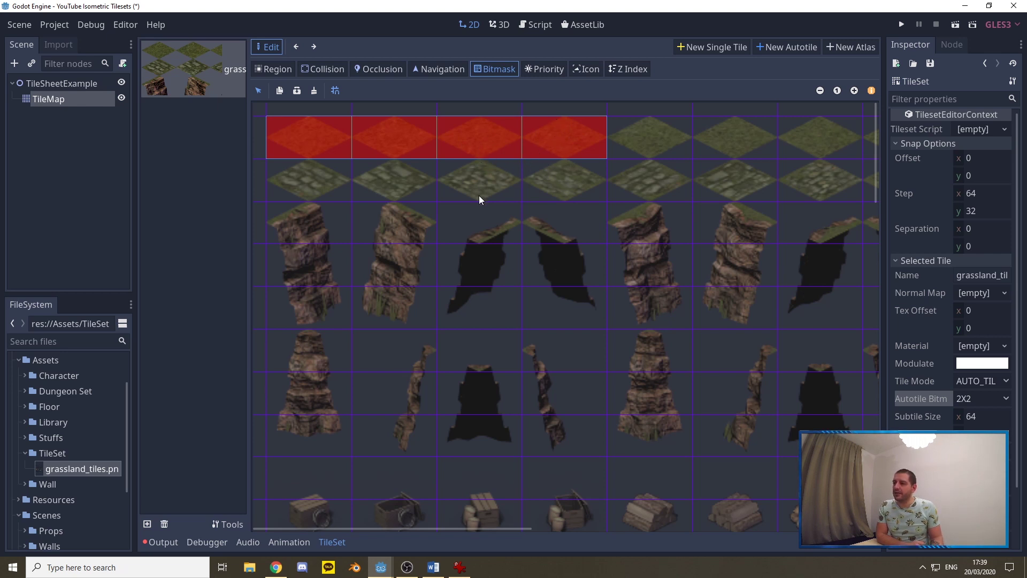
click(569, 156)
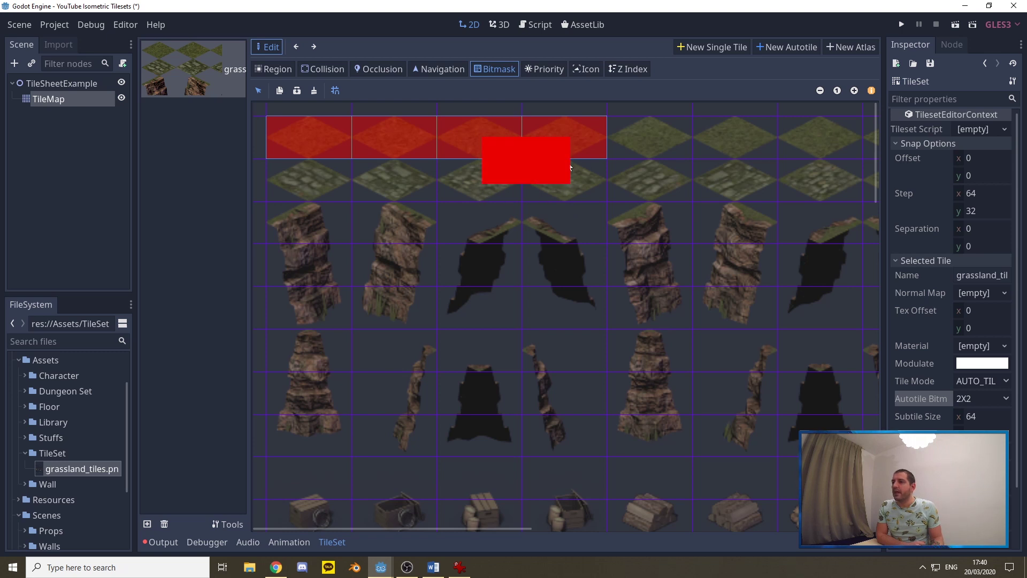
right_click(542, 129)
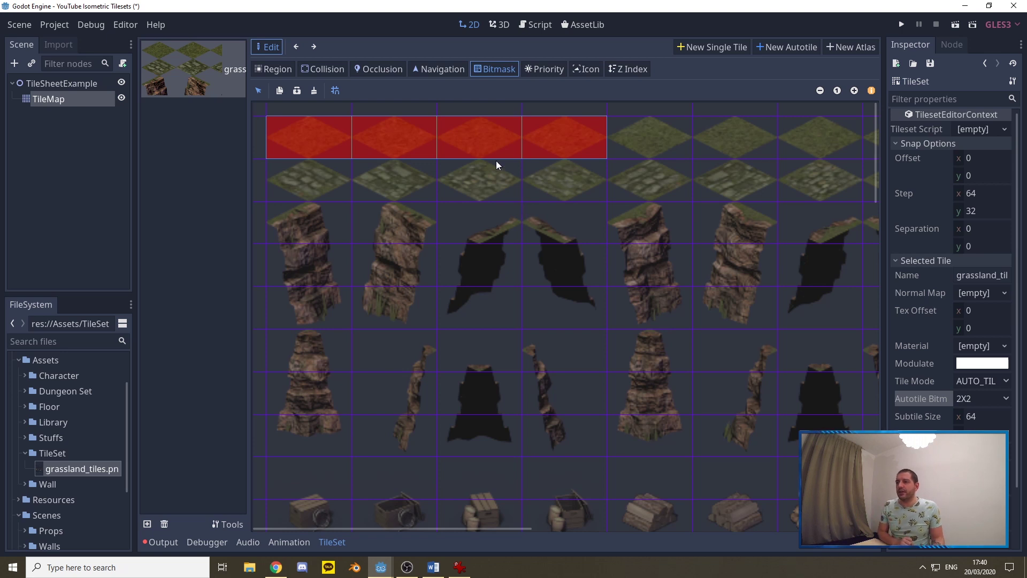
Step: Paint a large closed outline on the TileMap with the grass autotile, bucket-fill its interior and inspect the filled area
click(52, 99)
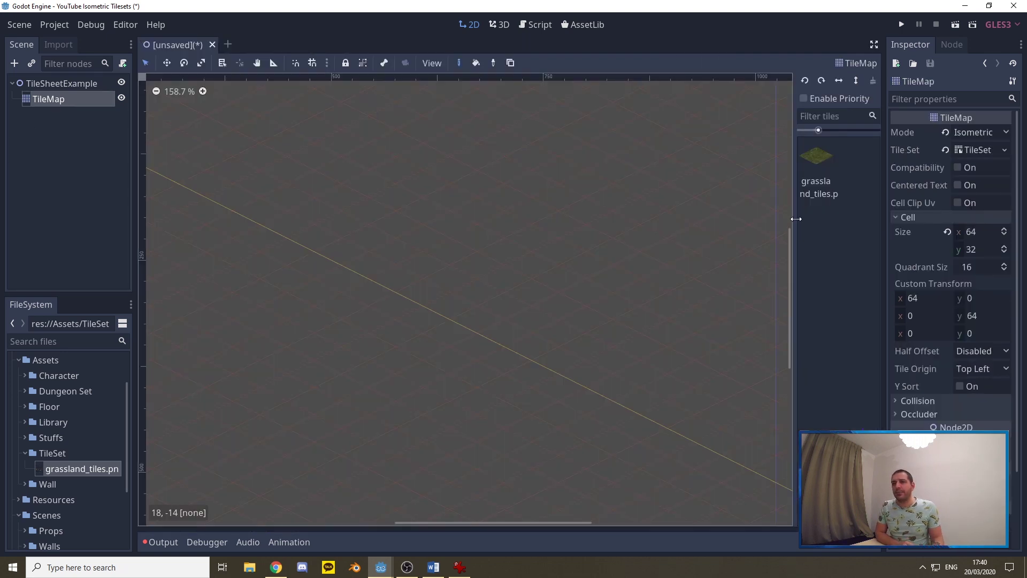
click(822, 156)
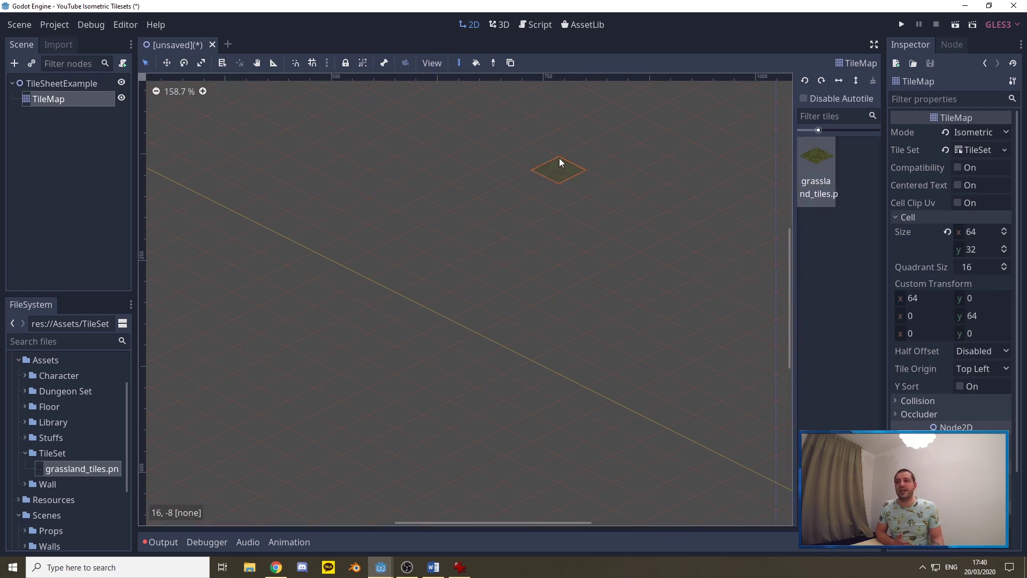
click(476, 64)
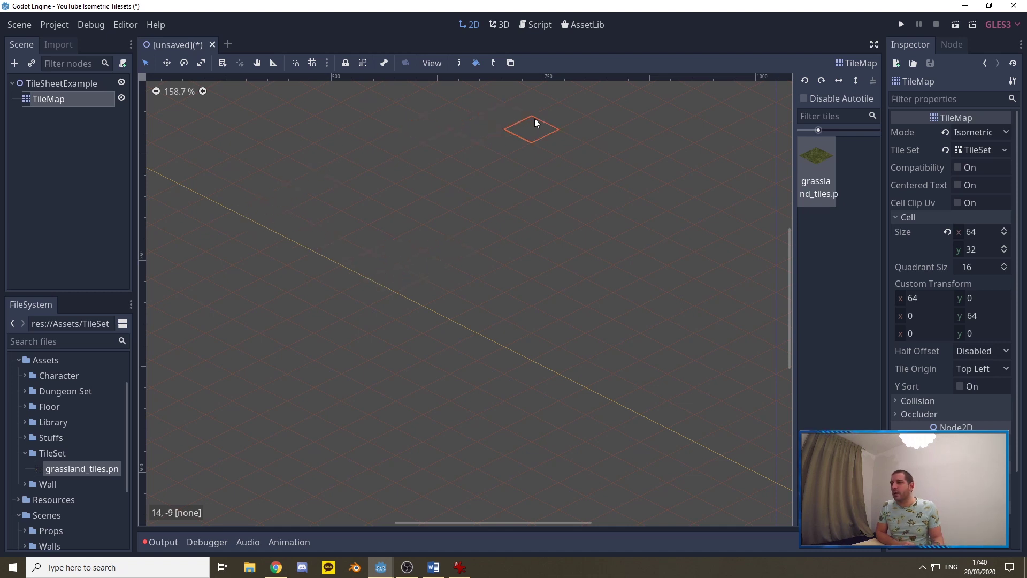
click(459, 63)
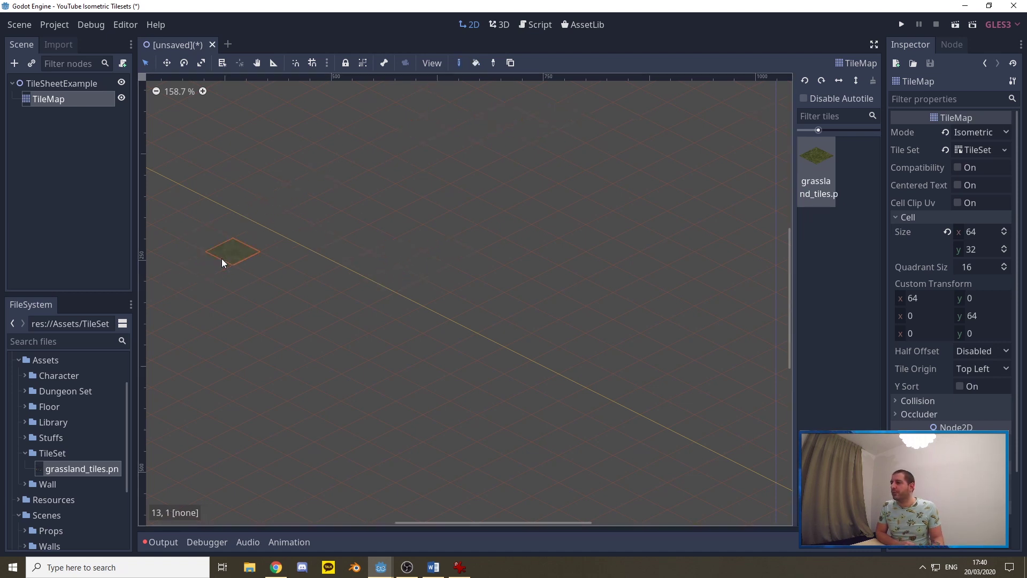
mouse_move(222, 259)
mouse_down()
mouse_move(224, 238)
mouse_move(340, 130)
mouse_move(457, 115)
mouse_move(567, 138)
mouse_move(640, 174)
mouse_move(662, 296)
mouse_move(630, 395)
mouse_move(514, 437)
mouse_move(386, 406)
mouse_move(296, 348)
mouse_move(239, 266)
mouse_move(321, 135)
mouse_up()
click(476, 63)
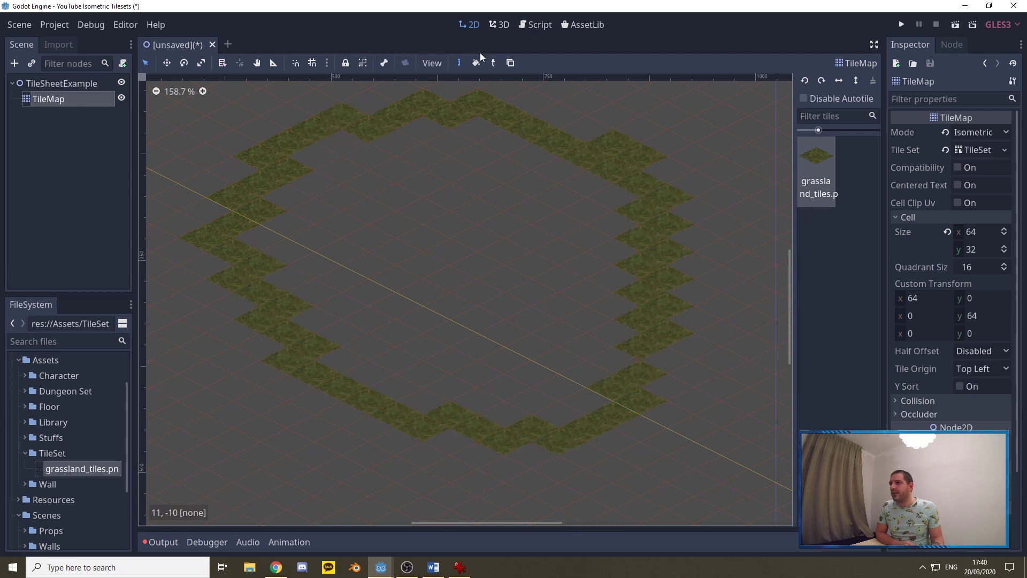
click(480, 207)
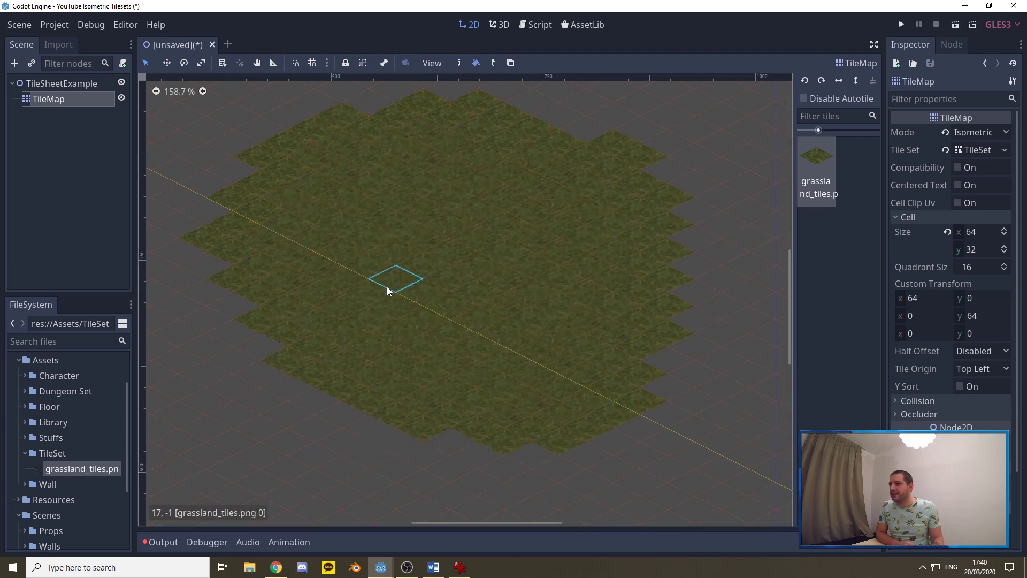
scroll(386, 287, up, 5)
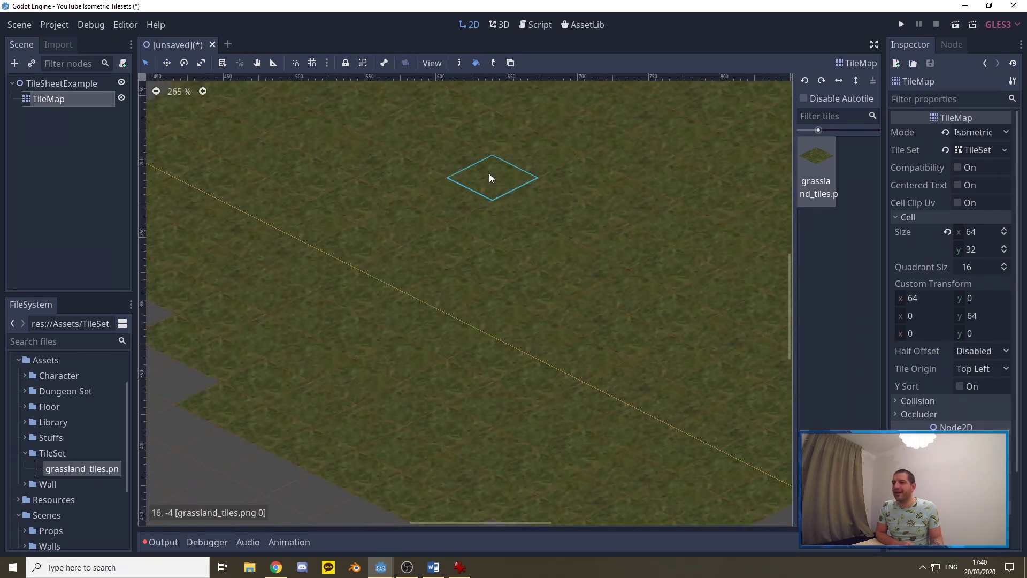
scroll(291, 252, down, 6)
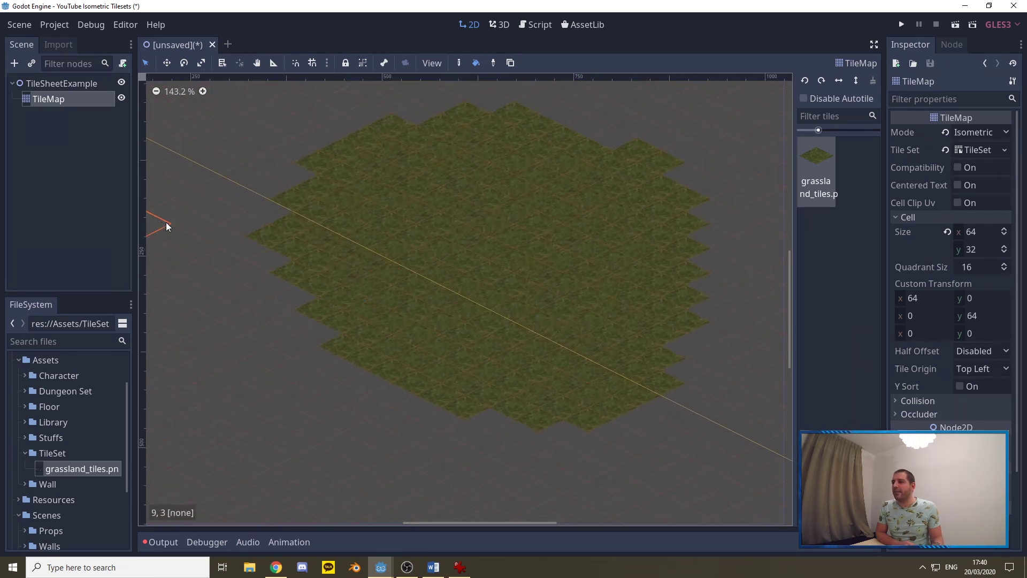
scroll(518, 217, up, 1)
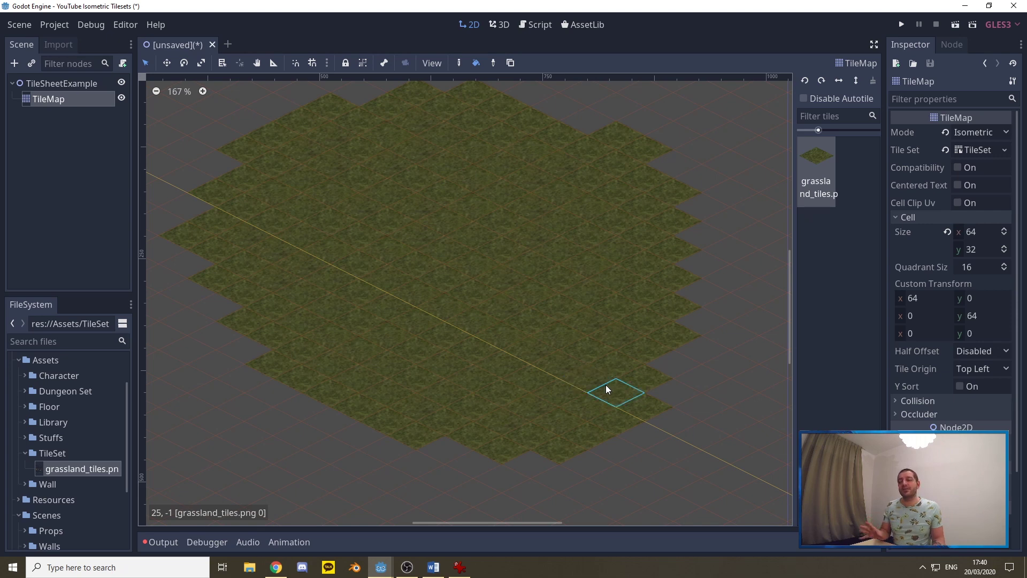
scroll(481, 219, down, 5)
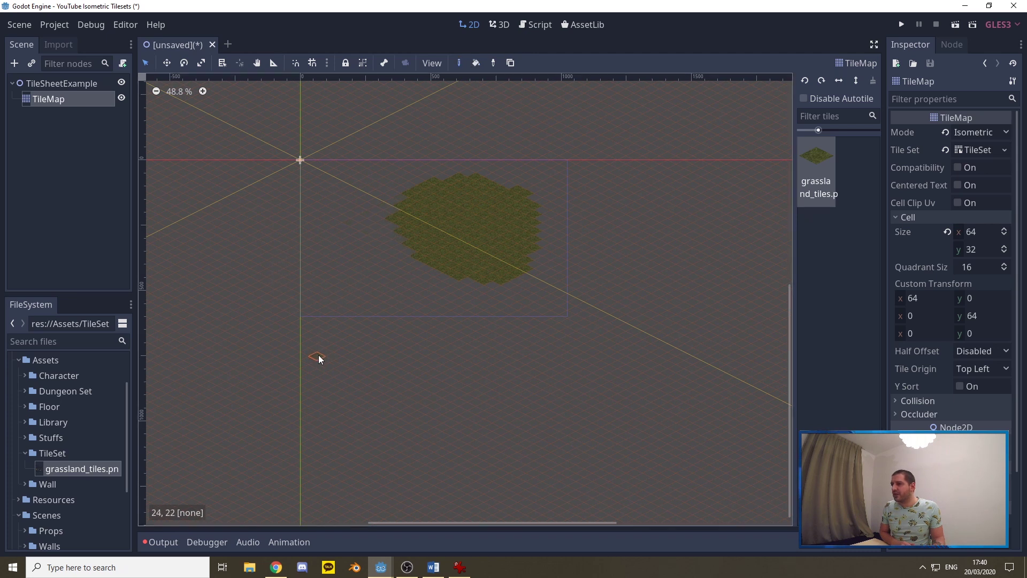
Step: Paint a larger closed outline around the existing grass patch with the grass autotile, close its gaps and bucket-fill the interior
mouse_move(321, 358)
mouse_down()
mouse_move(295, 340)
mouse_move(270, 285)
mouse_move(269, 200)
mouse_move(303, 151)
mouse_move(400, 123)
mouse_move(576, 123)
mouse_move(643, 148)
mouse_move(645, 214)
mouse_move(614, 324)
mouse_move(554, 365)
mouse_move(320, 356)
mouse_up()
mouse_move(388, 366)
mouse_down()
mouse_move(447, 361)
mouse_move(390, 351)
mouse_up()
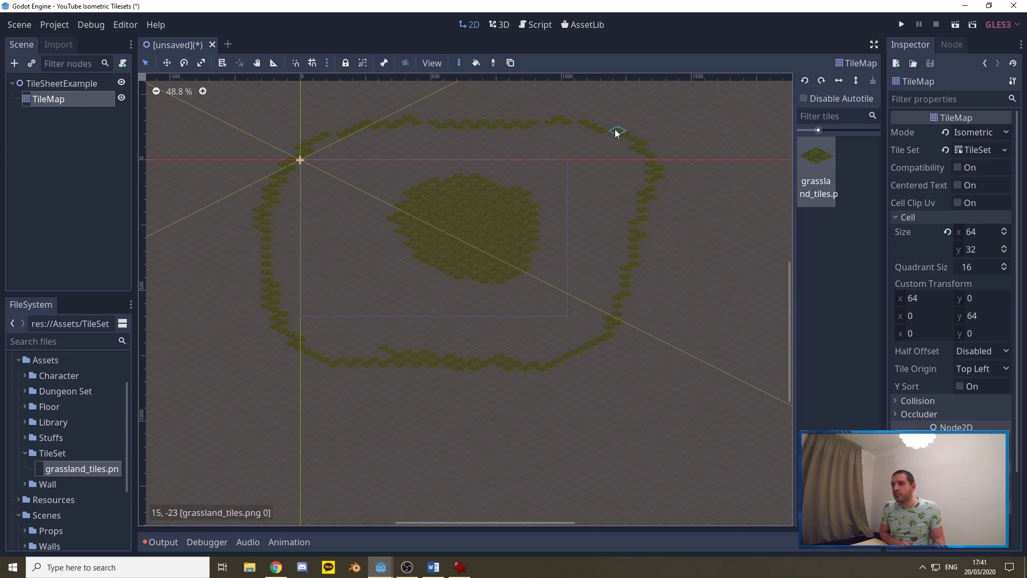
drag(591, 126, 471, 116)
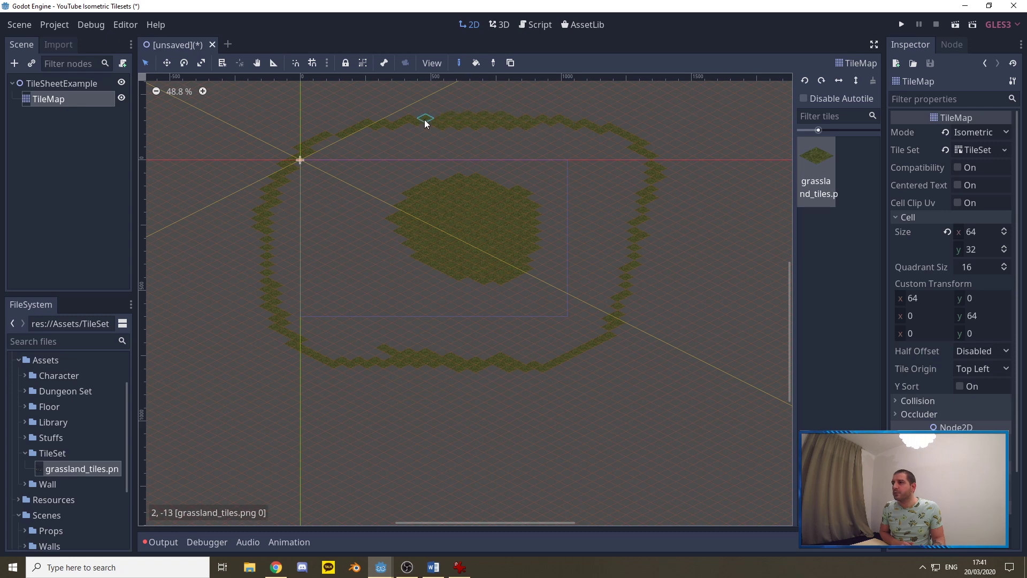
click(475, 64)
click(521, 165)
scroll(435, 257, up, 3)
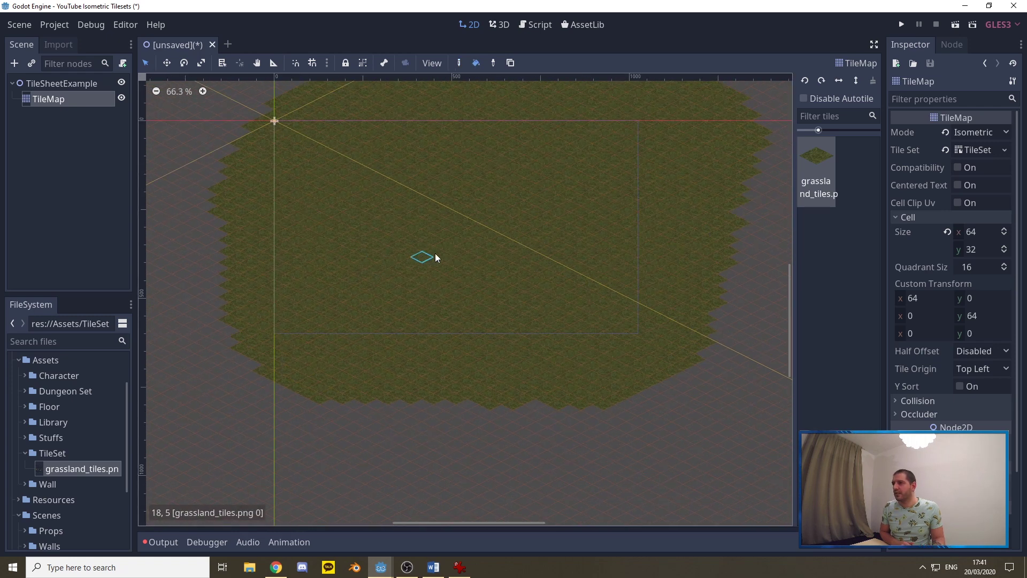
scroll(383, 442, down, 1)
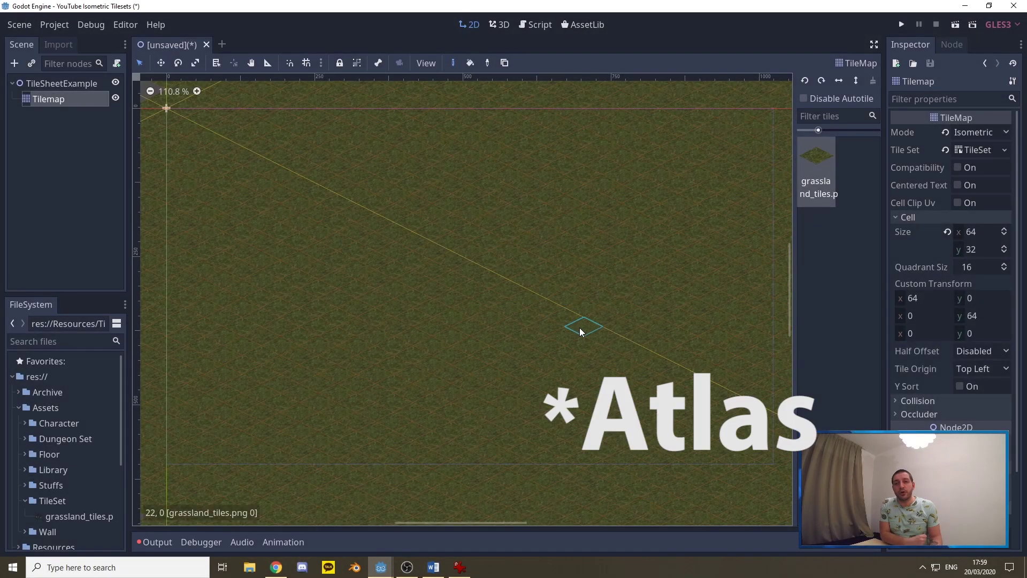
Step: Reopen the TileSet's grassland_tiles.png texture and create a new atlas over the row of plants
click(978, 151)
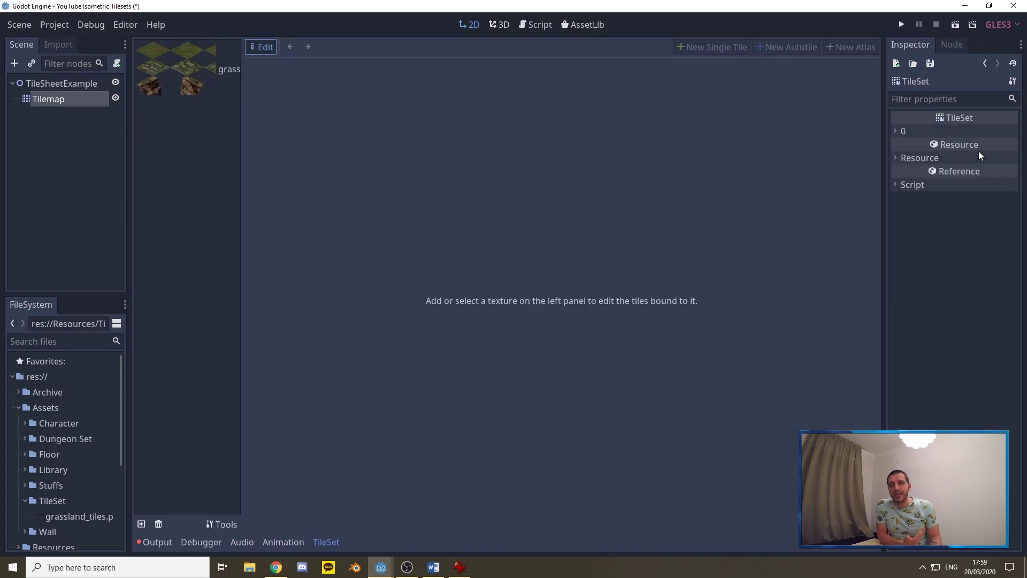
click(183, 75)
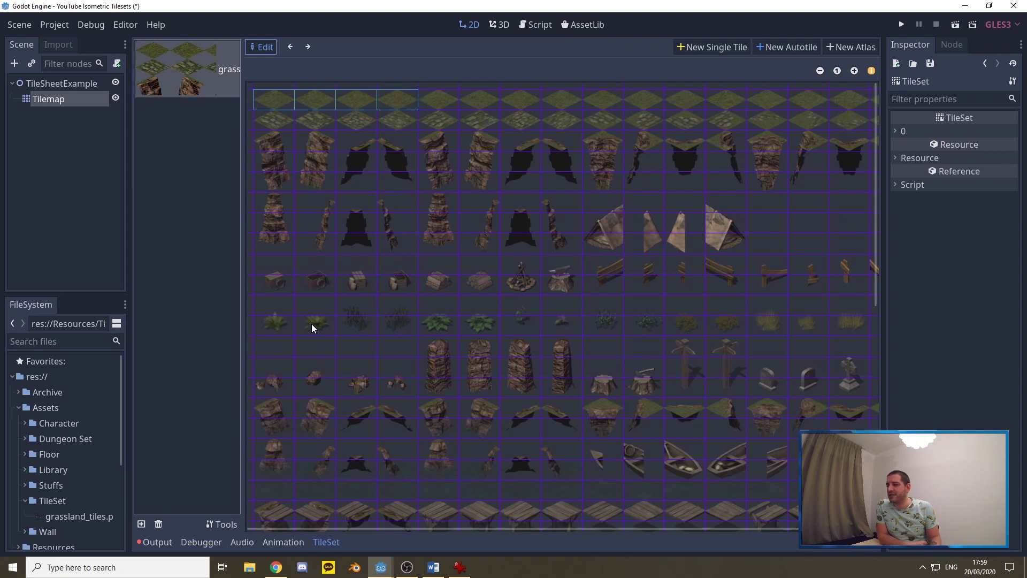
ctrl+scroll(299, 353, up, 3)
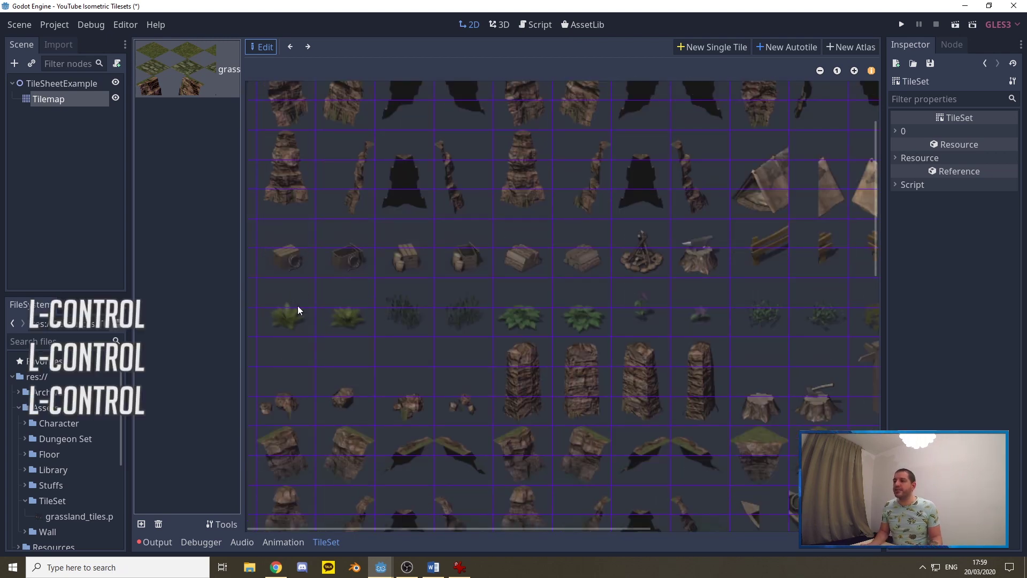
ctrl+scroll(344, 358, down, 2)
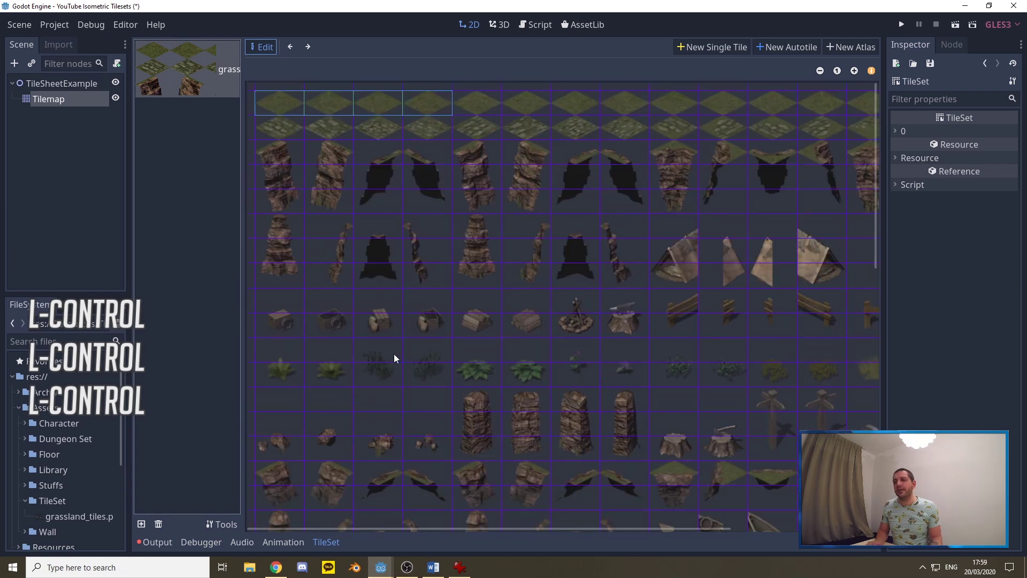
click(852, 47)
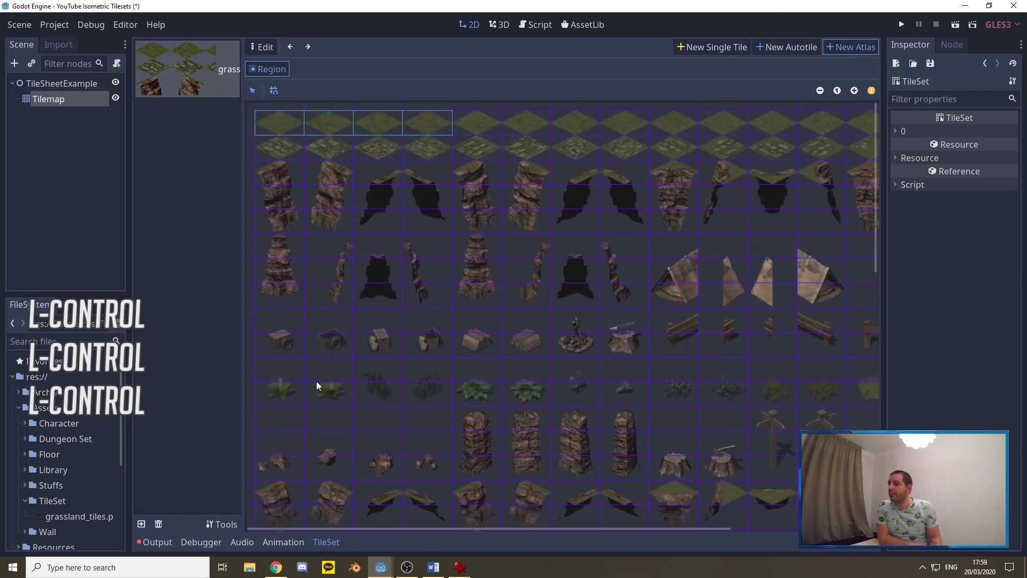
drag(278, 373, 857, 396)
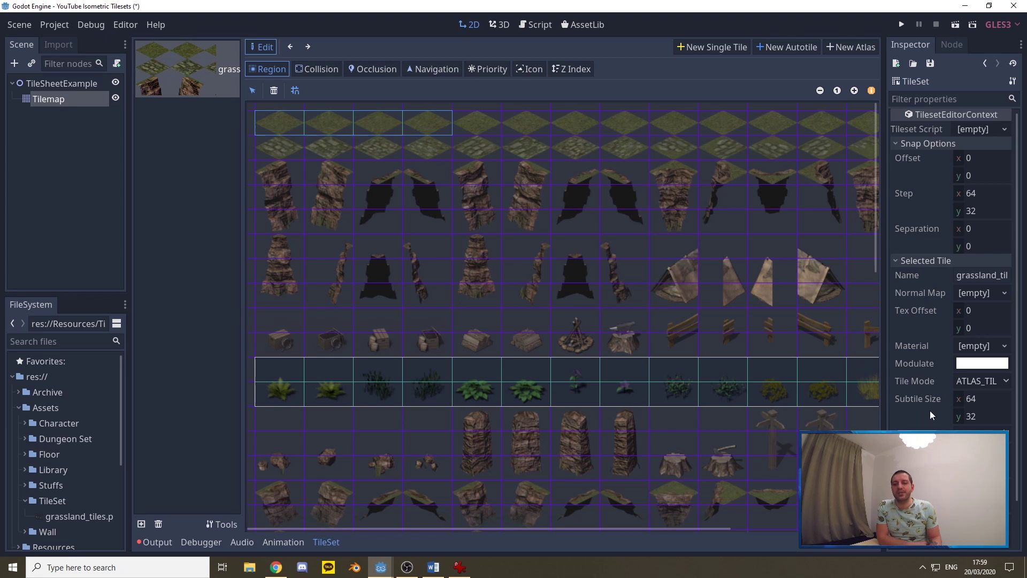
Step: Set the plant atlas's subtile height to 64 and choose the seventh plant as its icon
click(971, 417)
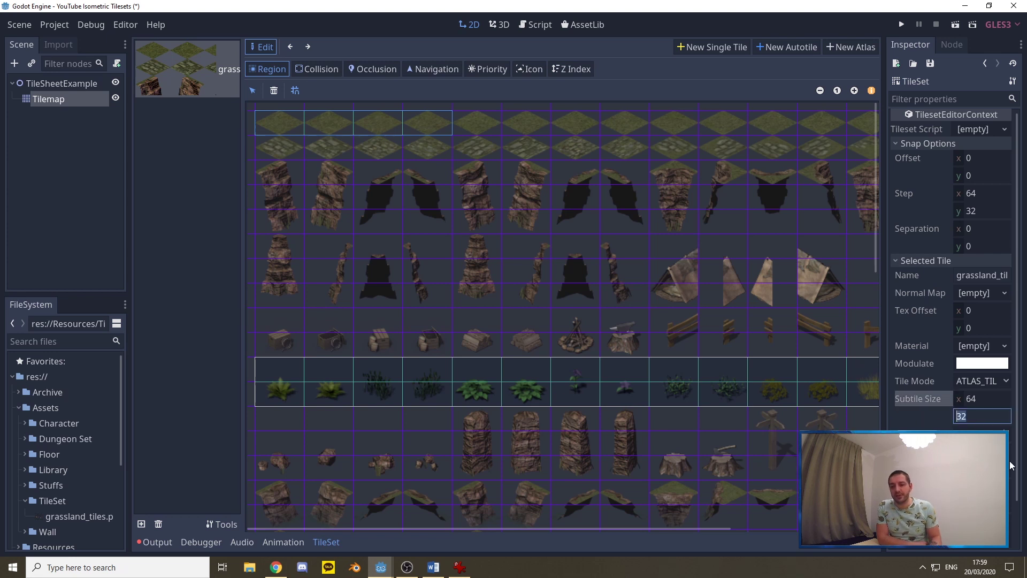
text(64)
key(Return)
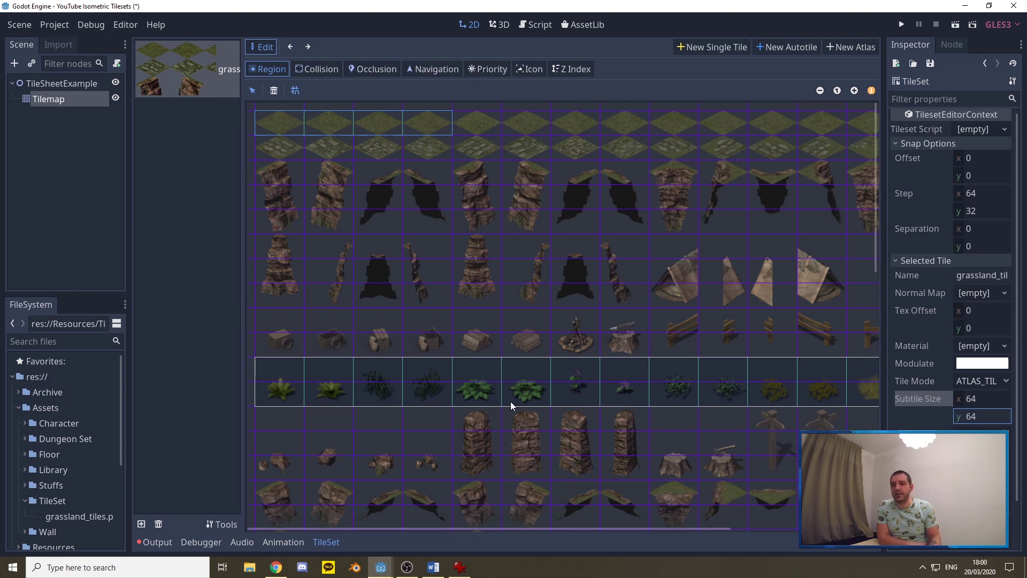
click(533, 70)
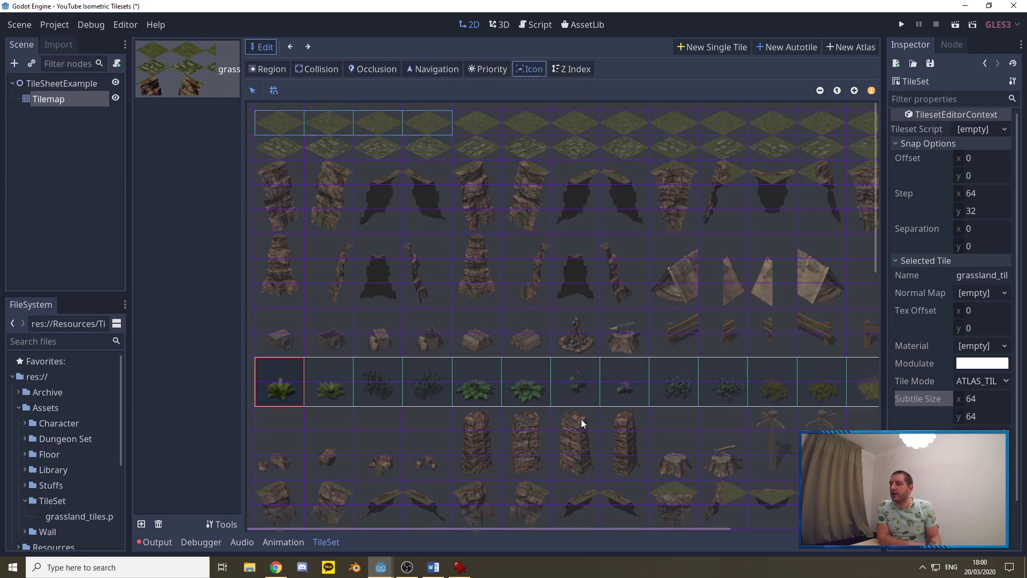
click(582, 369)
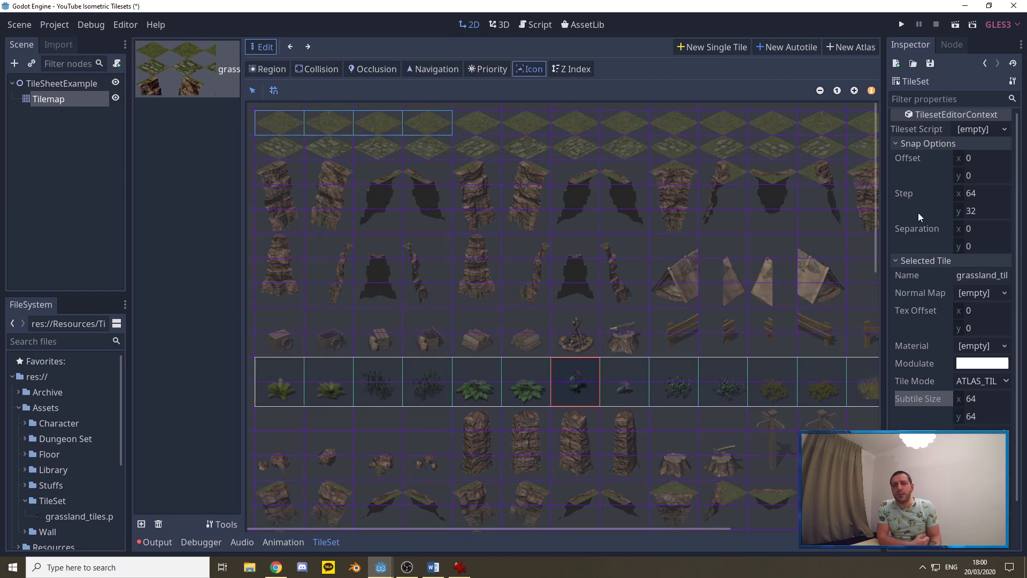
Step: Rename the plant atlas tile as Veggies
drag(958, 275, 1023, 270)
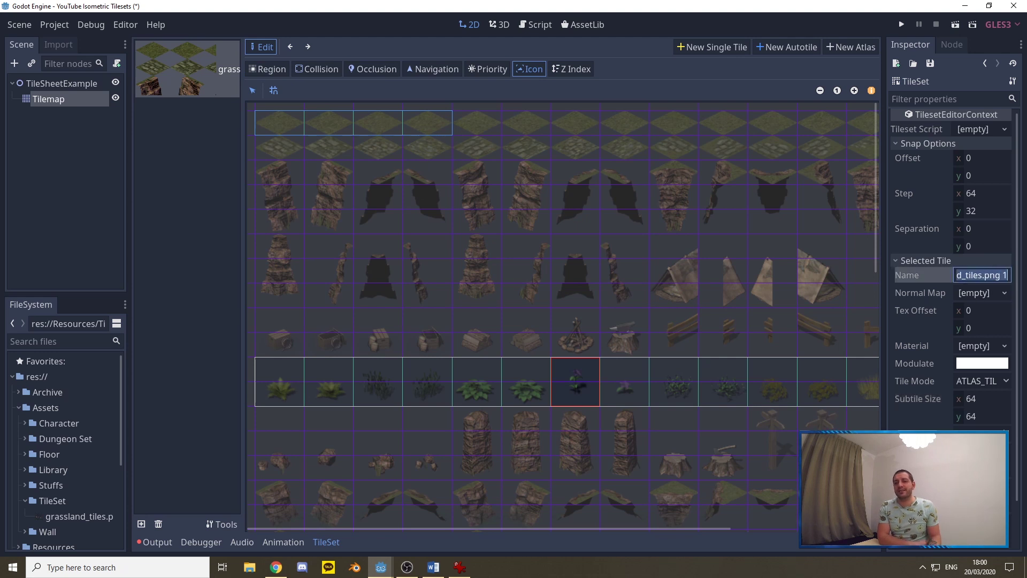
key(BackSpace)
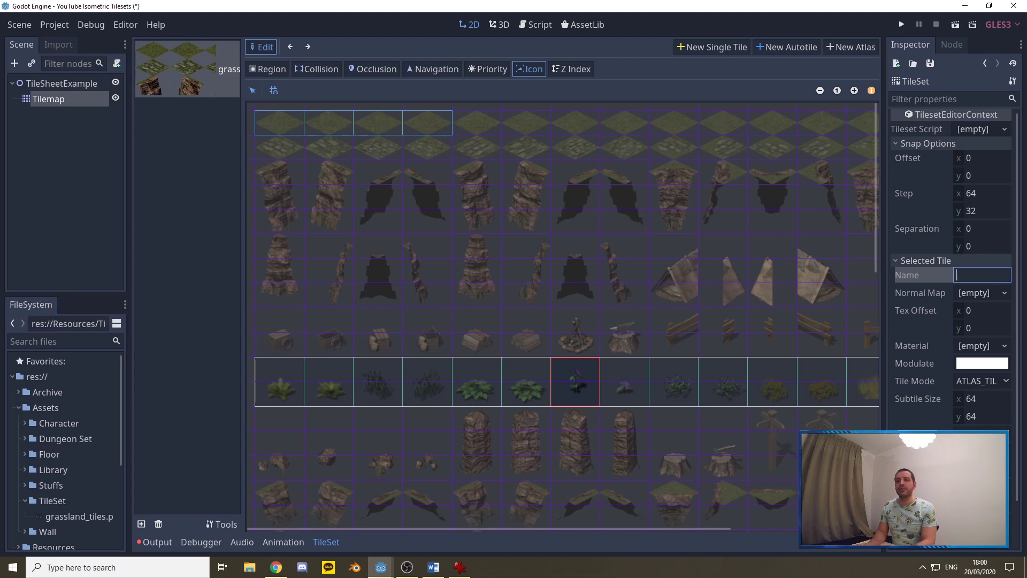
key(shift)
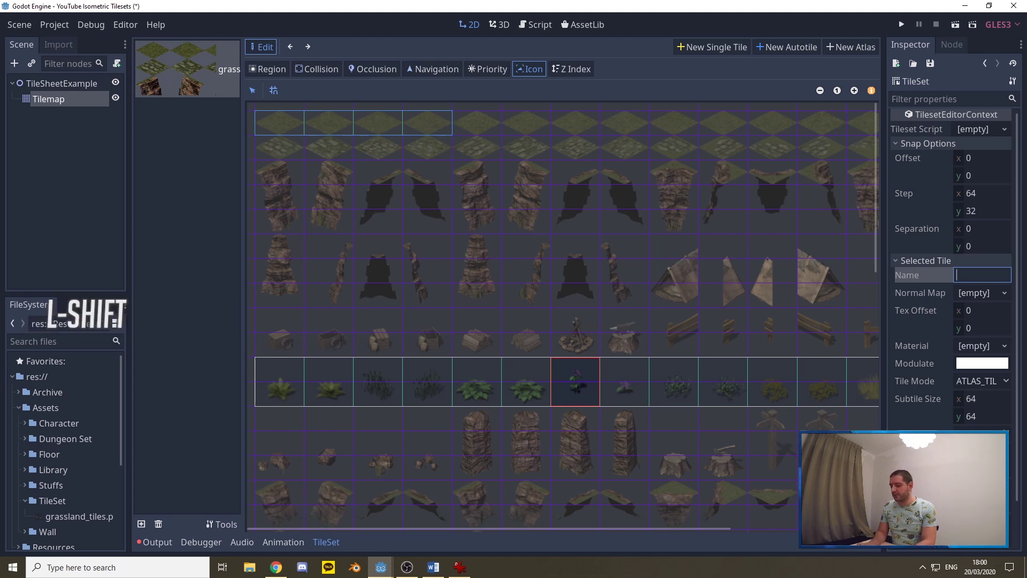
text(Veggies)
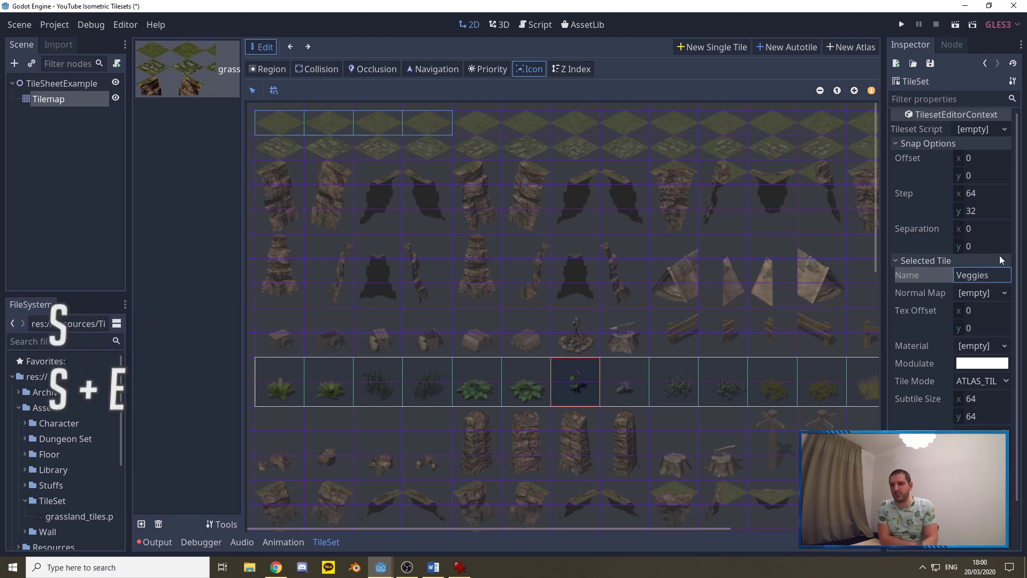
key(Return)
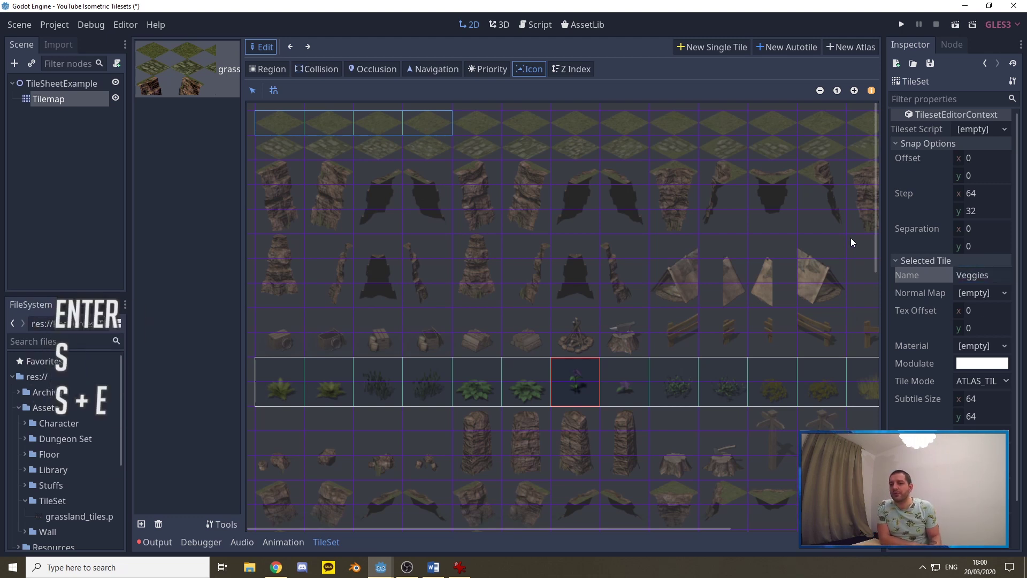
Step: Try placing the second Veggies plant on the grass of the Tilemap node, and undo the placement
click(47, 99)
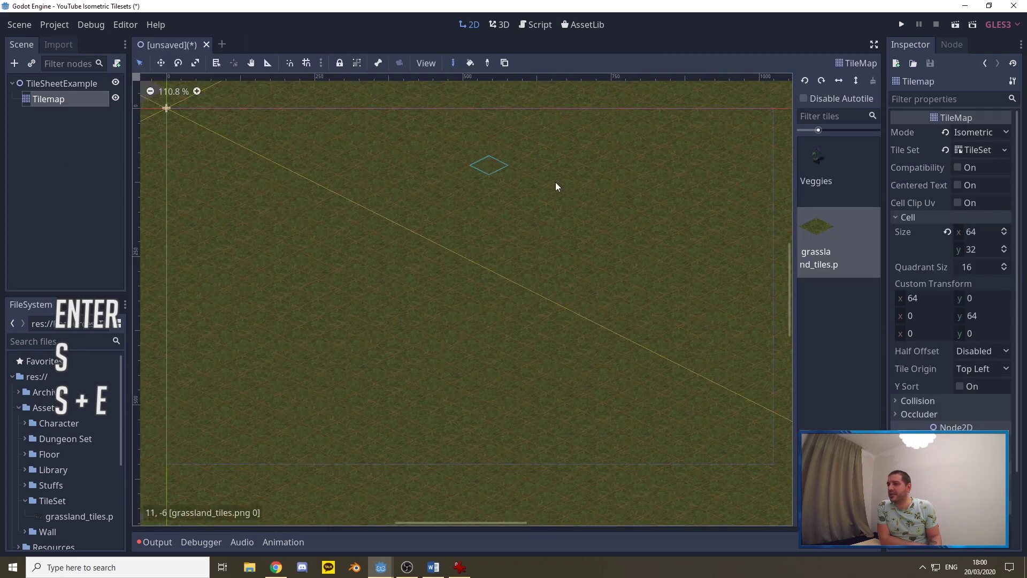
click(813, 156)
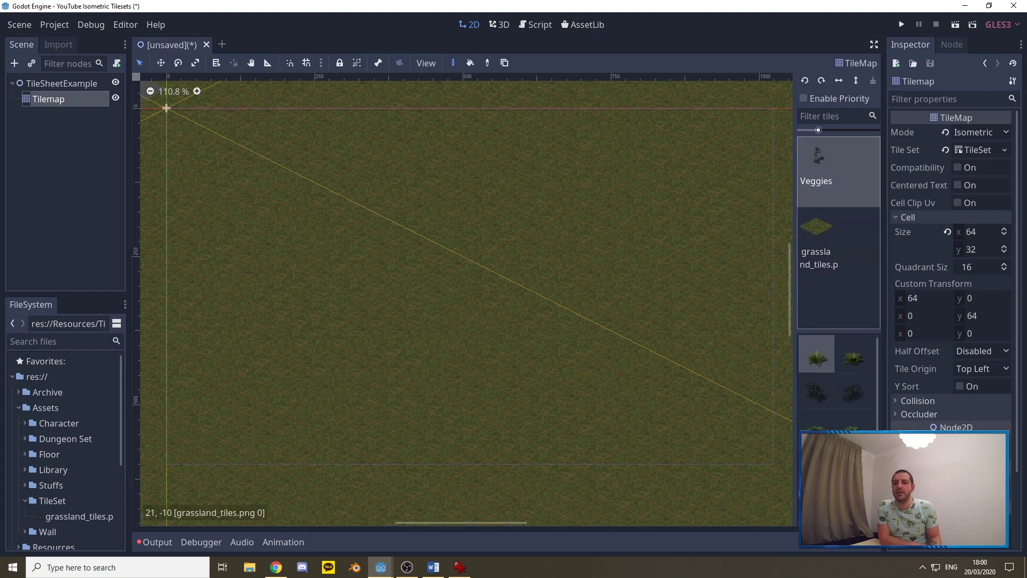
click(853, 356)
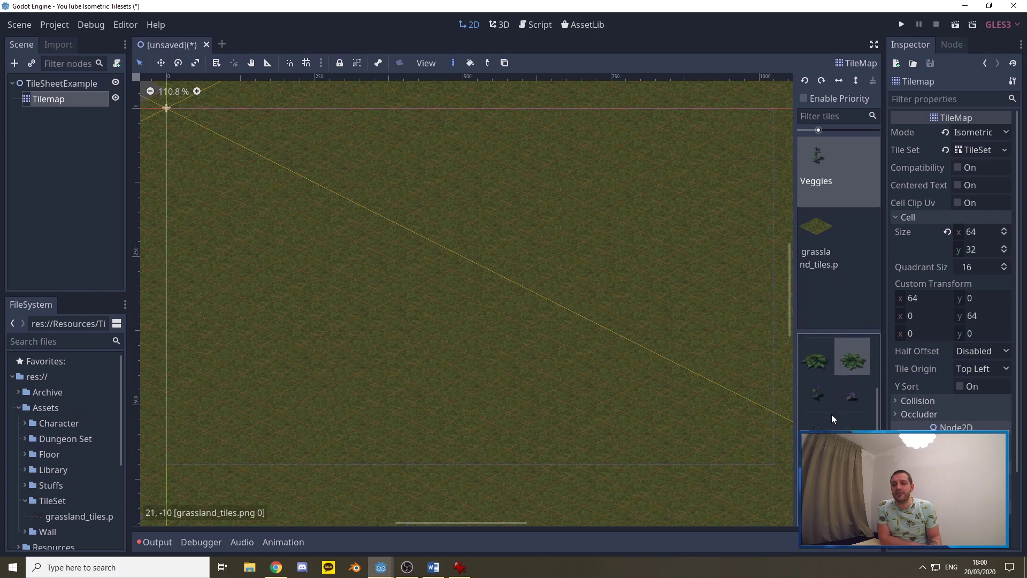
click(853, 420)
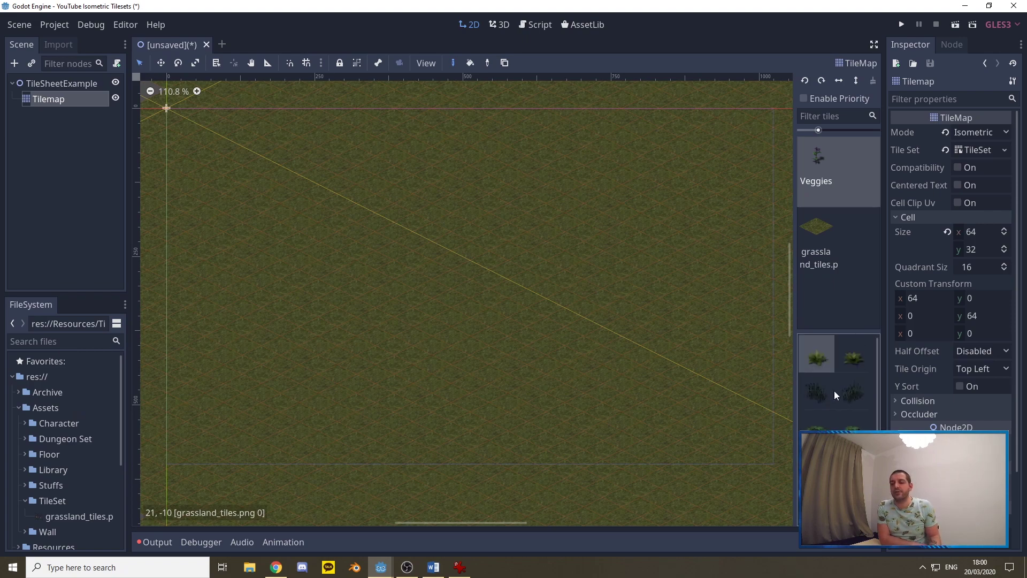
click(852, 358)
click(508, 214)
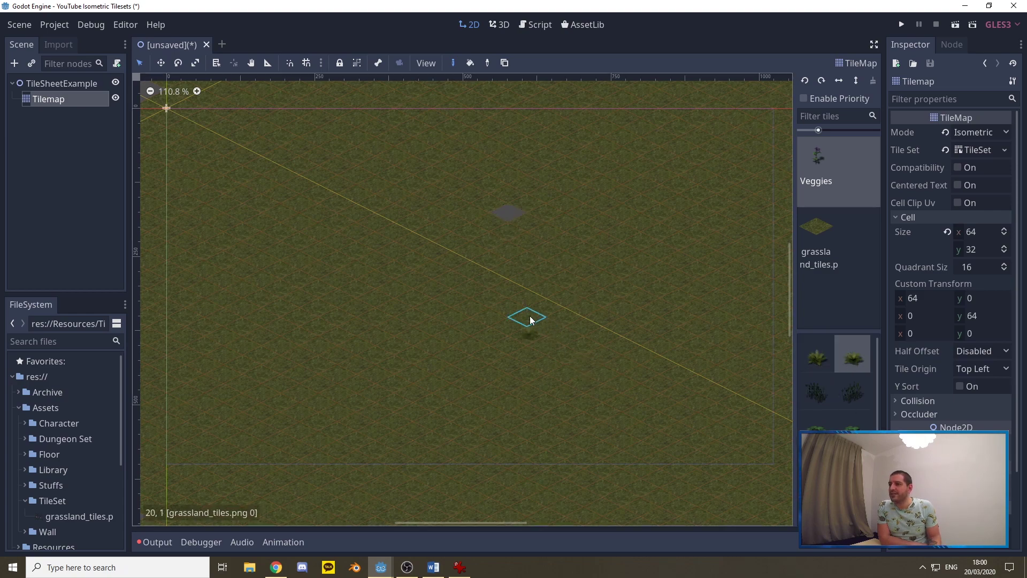
scroll(505, 231, up, 2)
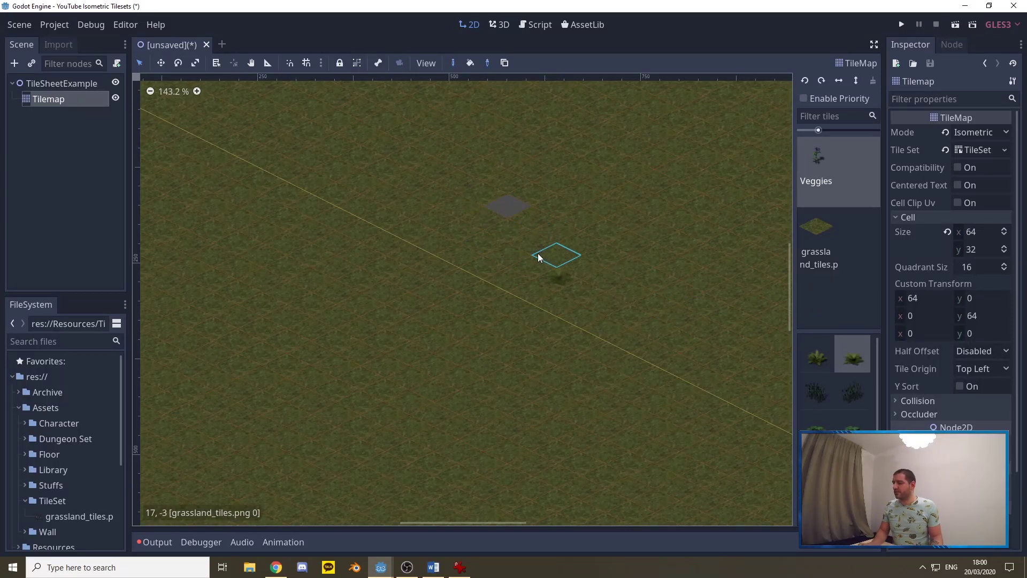
key(ctrl+z)
Step: Rename the Tilemap node as Ground
right_click(78, 99)
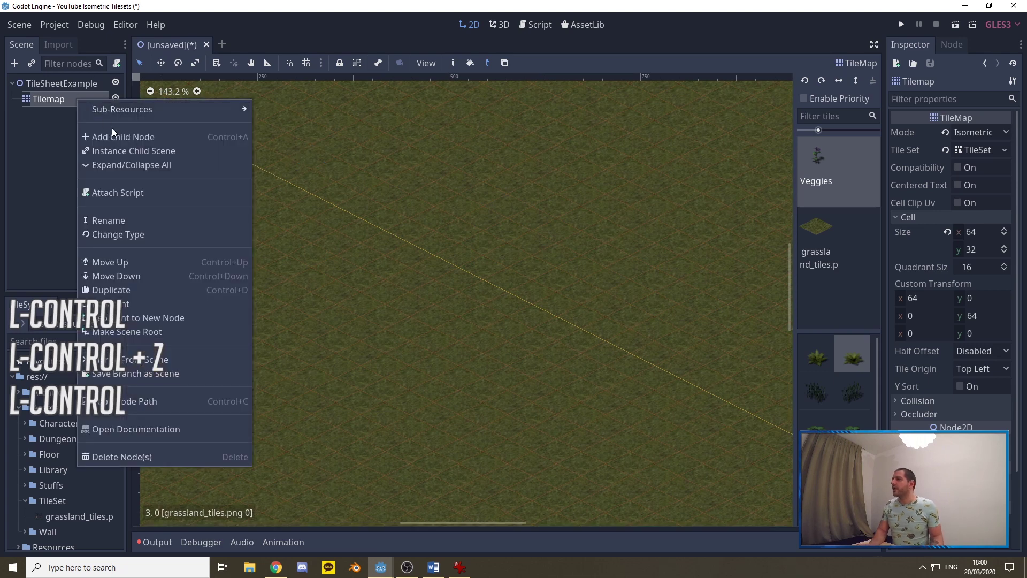
click(123, 222)
text(Gra)
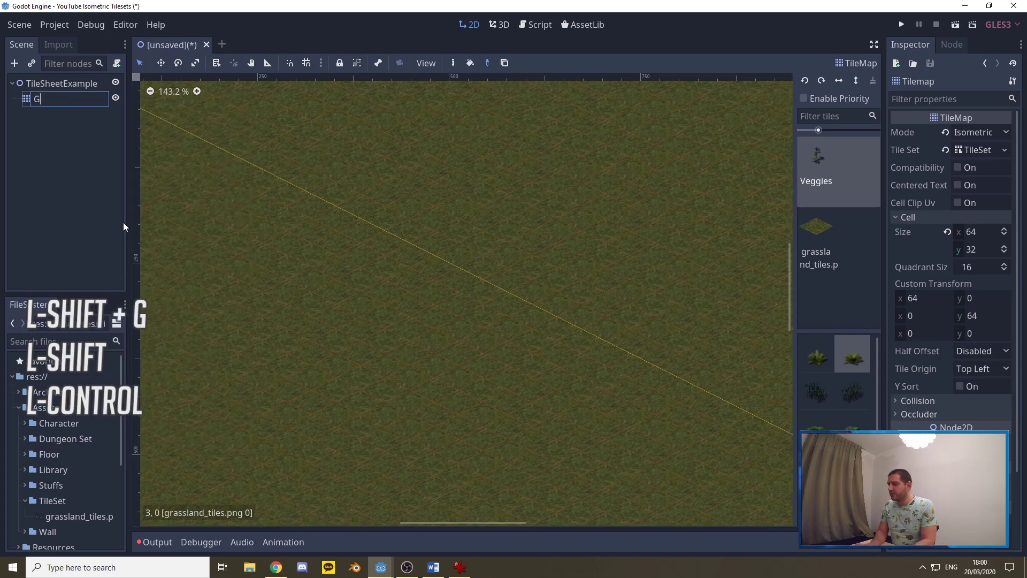
key(BackSpace)
key(BackSpace)
key(BackSpace)
text(Ground)
key(Return)
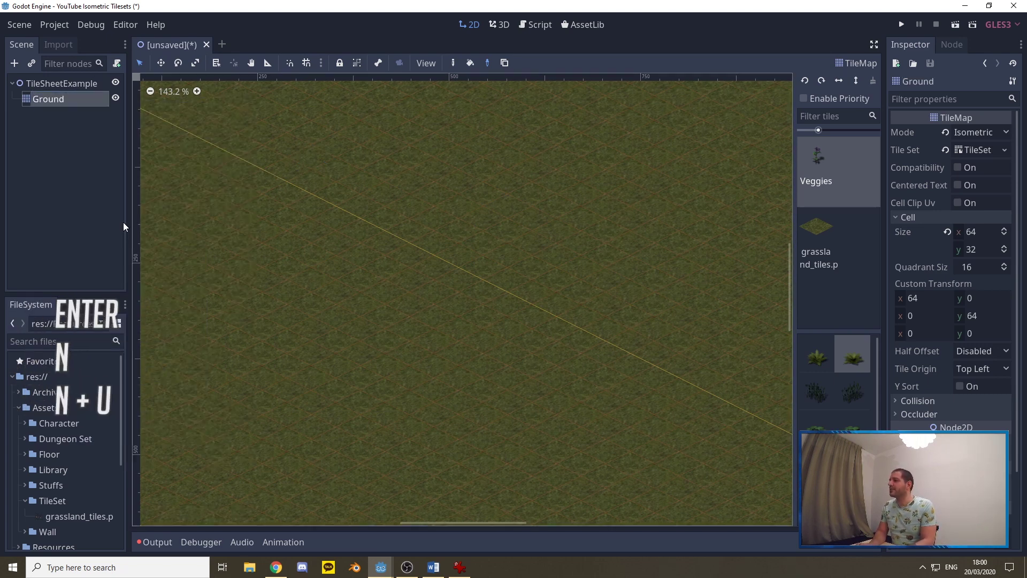
Step: Add a second TileMap node under TileSheetExample and name it Veggies
right_click(40, 80)
click(59, 86)
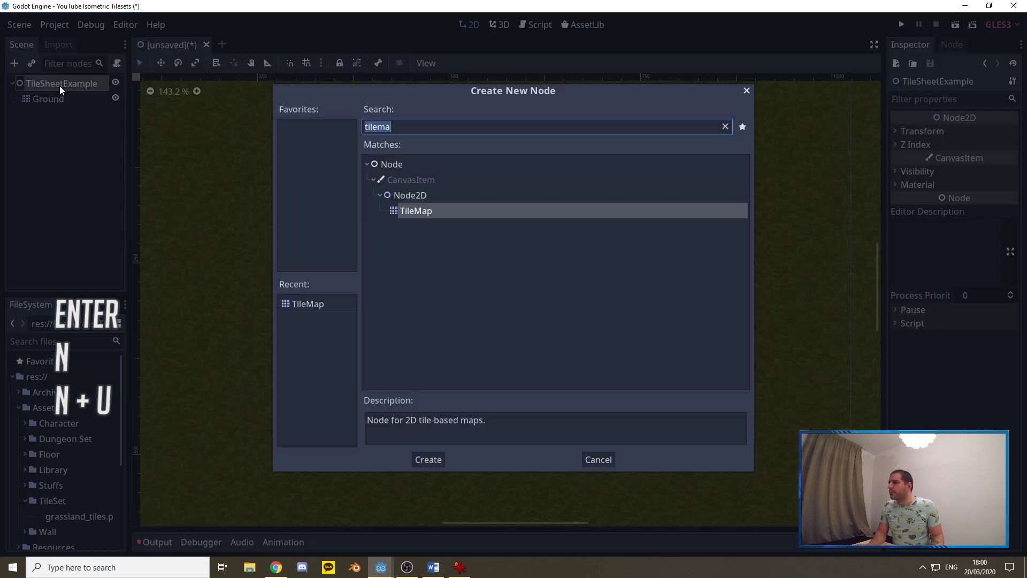
key(Return)
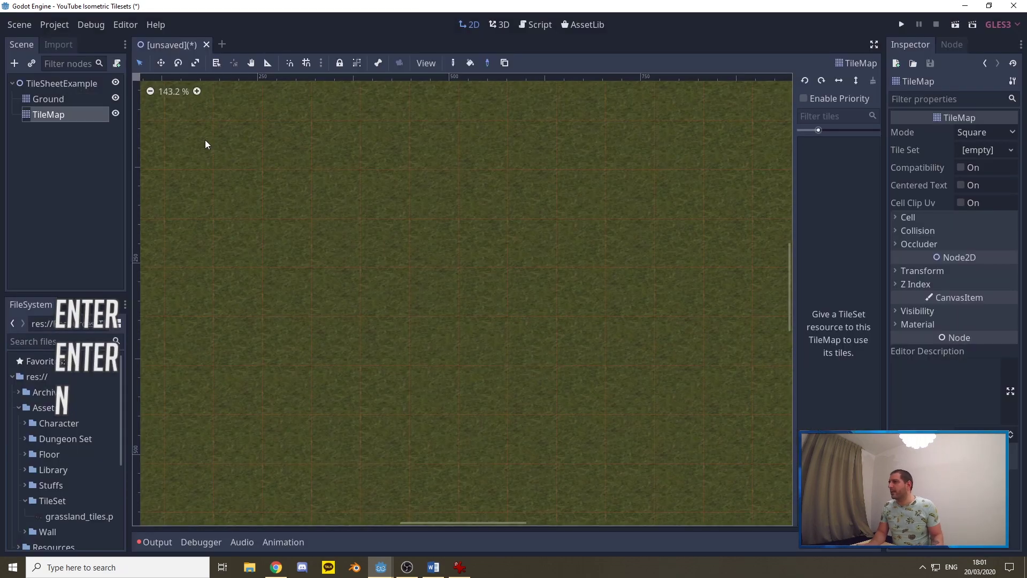
right_click(41, 113)
click(81, 205)
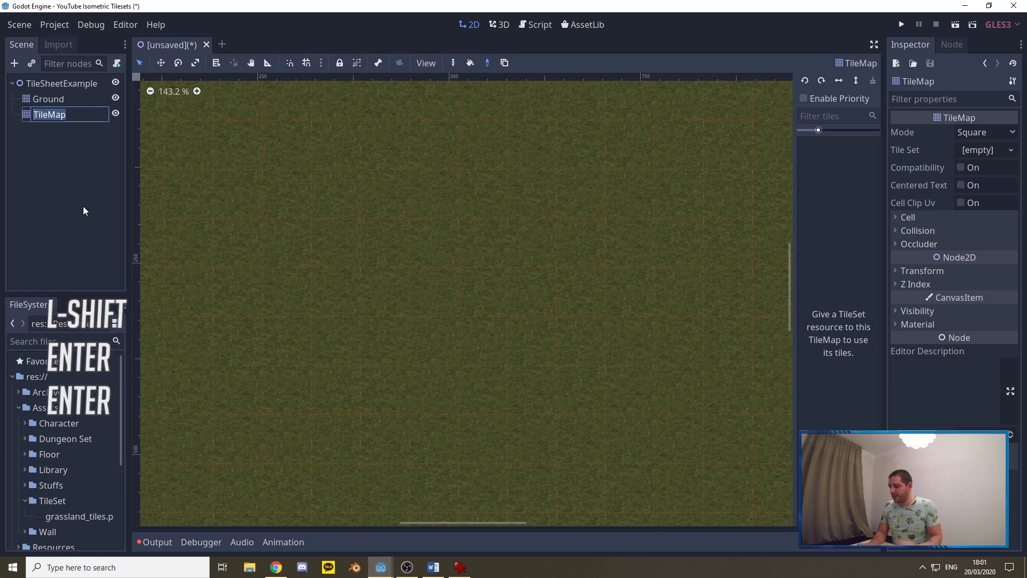
text(Veggies)
key(Return)
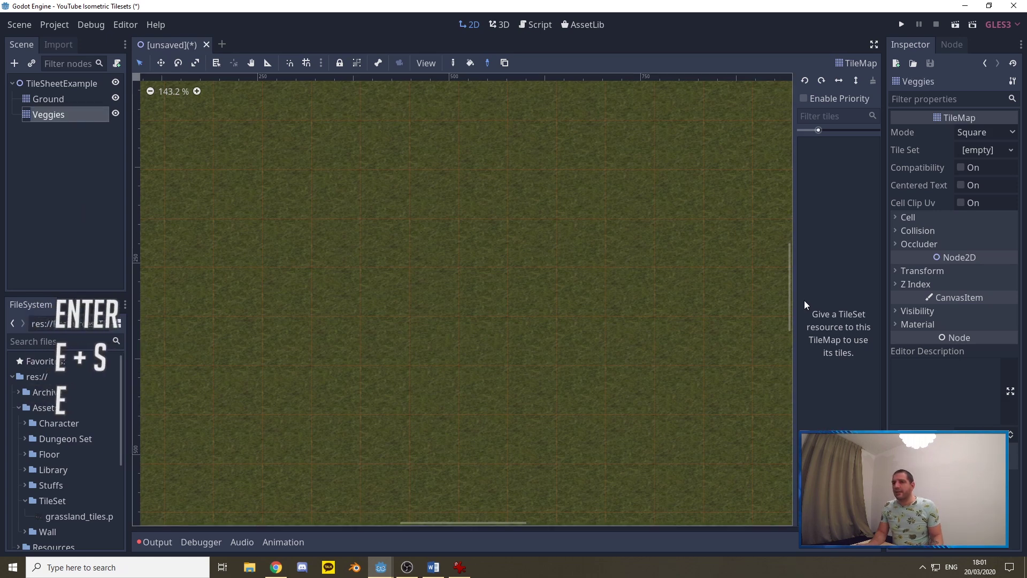
Step: Set the Veggies TileMap's mode to Isometric and its cell height to 32
click(973, 133)
click(984, 163)
click(958, 217)
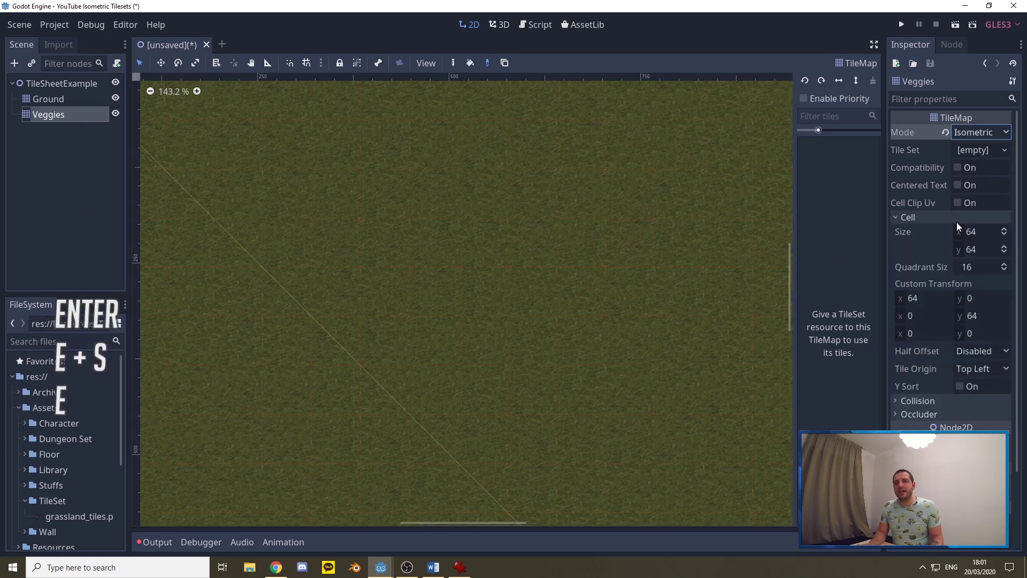
click(967, 252)
text(32)
key(Return)
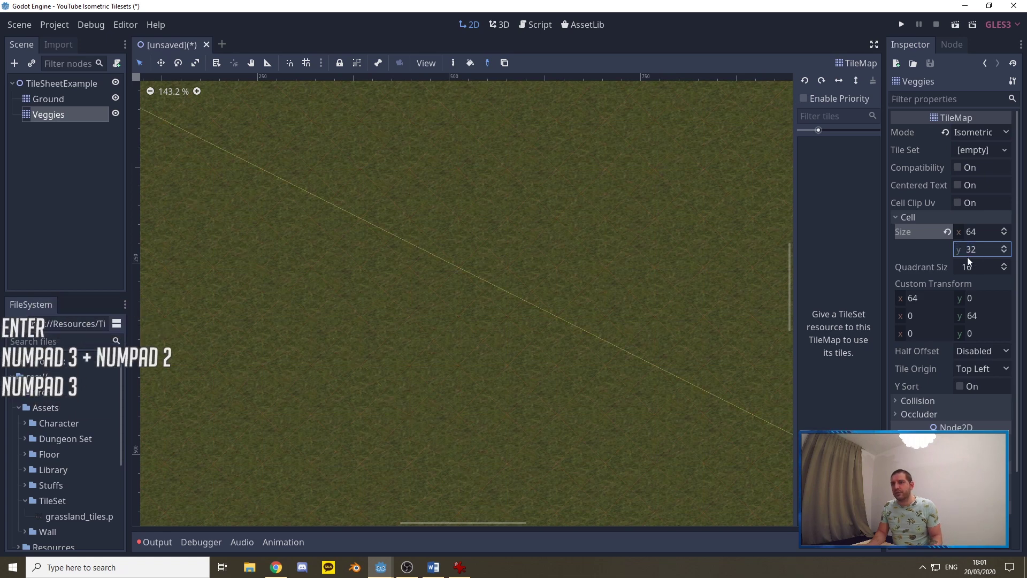
Step: Open the Ground TileMap's TileSet resource and begin saving it as a new file in res://Resources
click(50, 104)
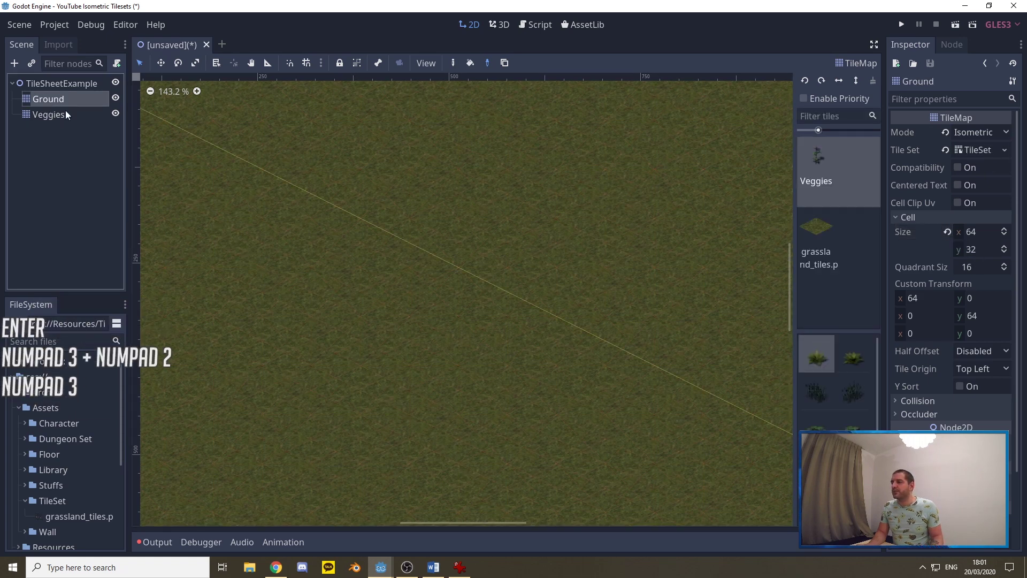
click(977, 151)
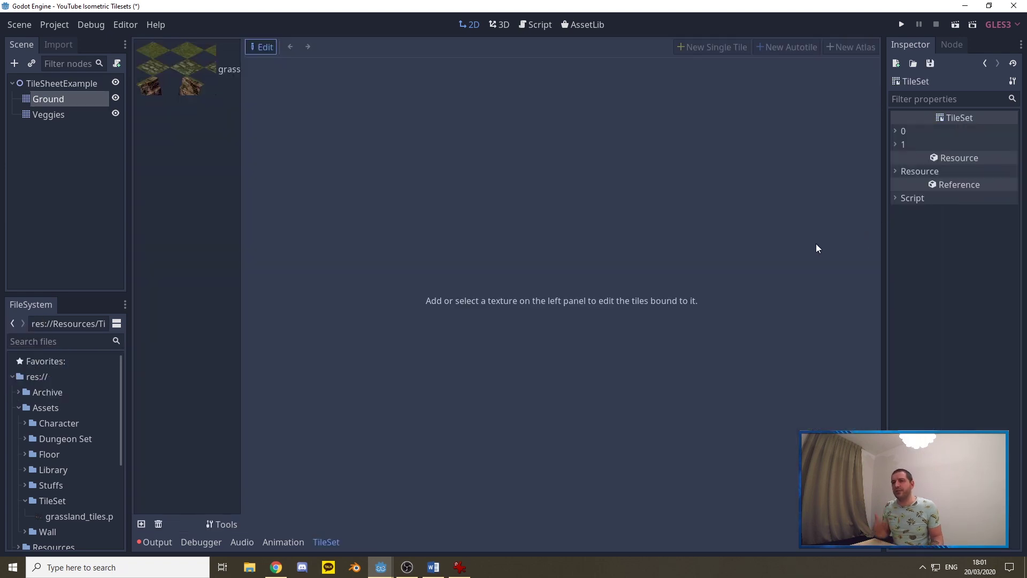
click(209, 96)
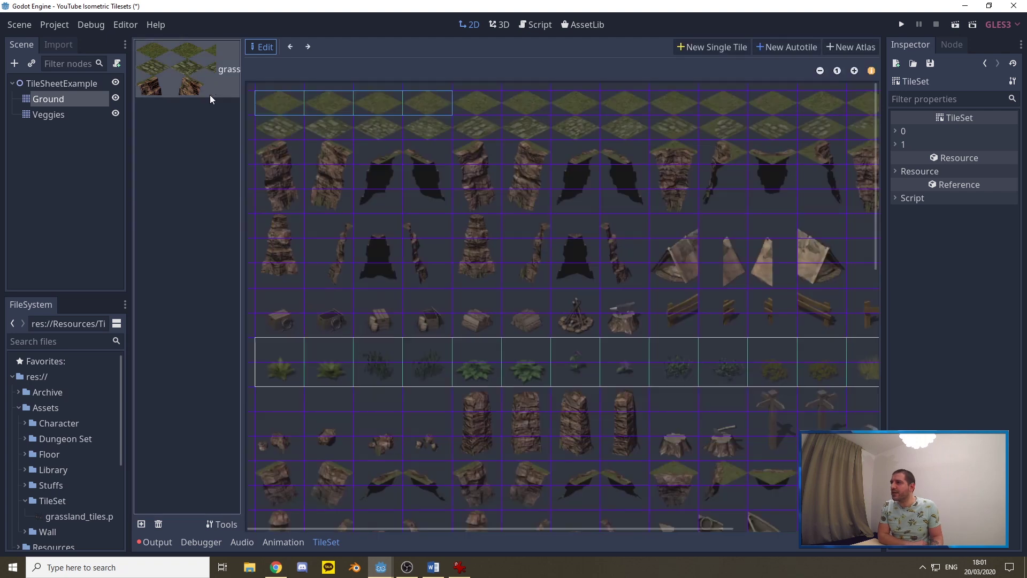
click(929, 65)
click(945, 94)
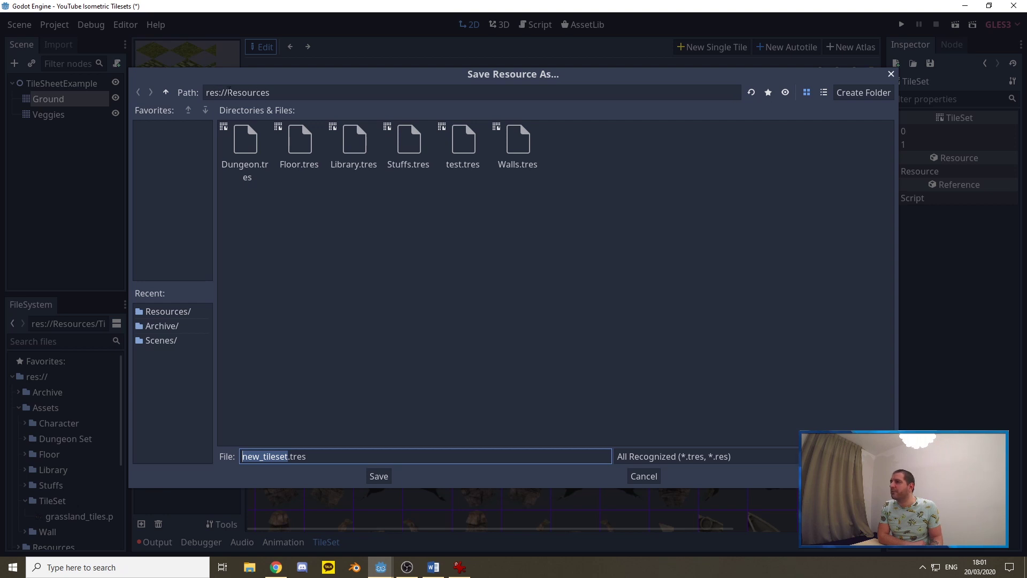
click(279, 456)
drag(290, 456, 180, 454)
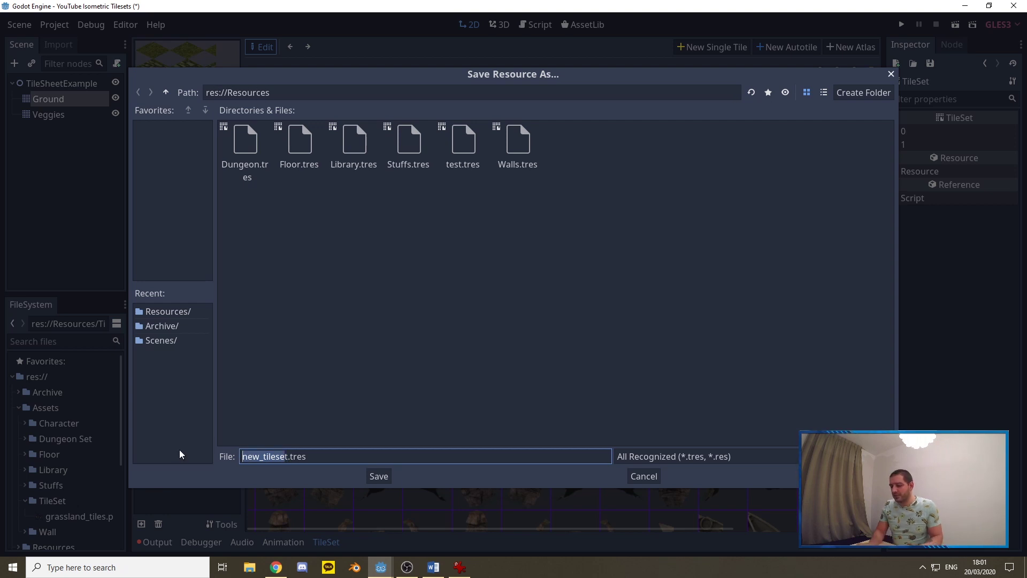
text(t)
text(Example)
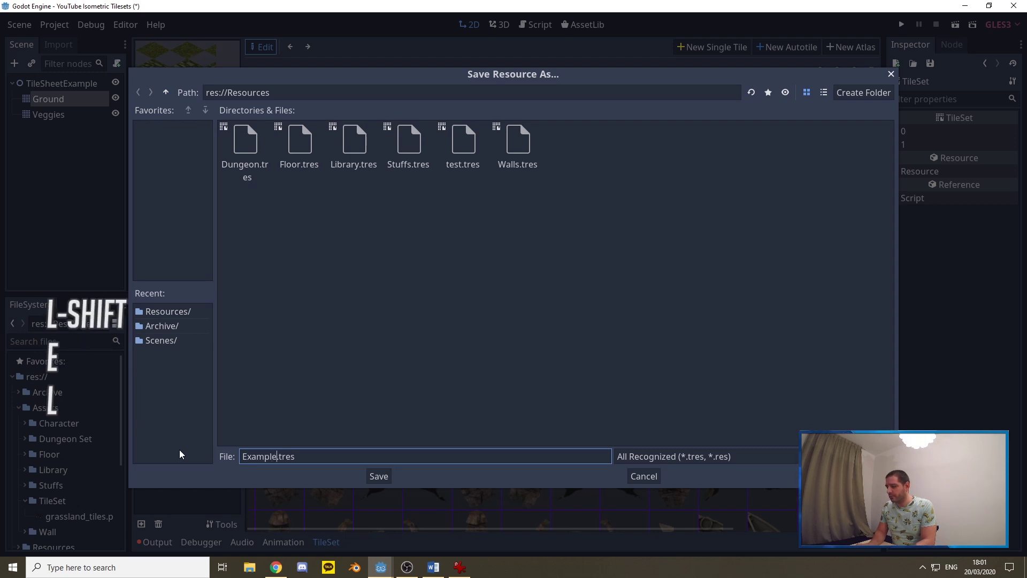
text(Sheet)
key(BackSpace)
key(BackSpace)
key(BackSpace)
key(BackSpace)
key(BackSpace)
key(BackSpace)
key(BackSpace)
key(BackSpace)
key(BackSpace)
key(BackSpace)
key(BackSpace)
key(BackSpace)
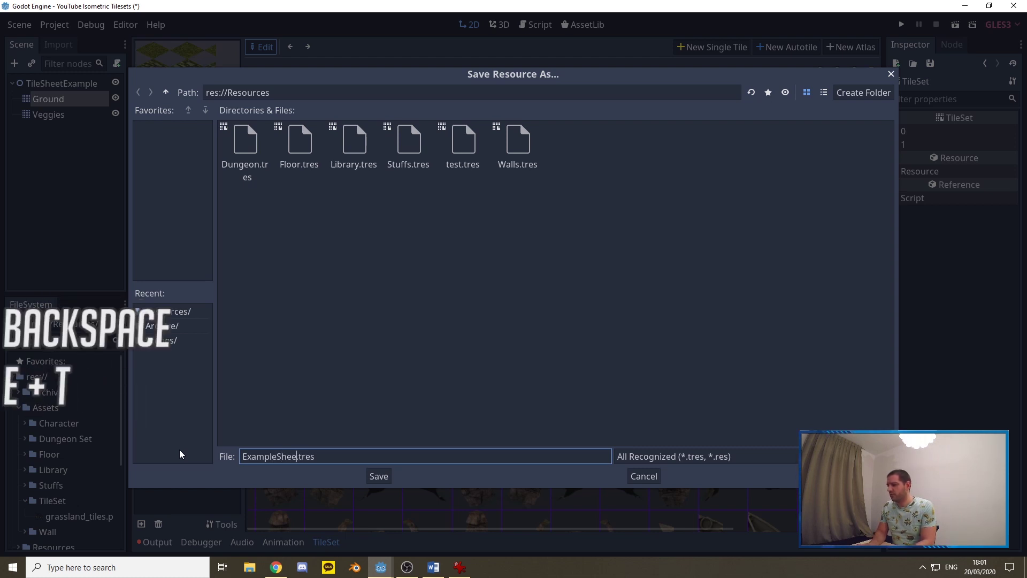
Step: Save the Ground TileMap's TileSet as TileSheetExample.tres
text(Tile)
text(SheetExample)
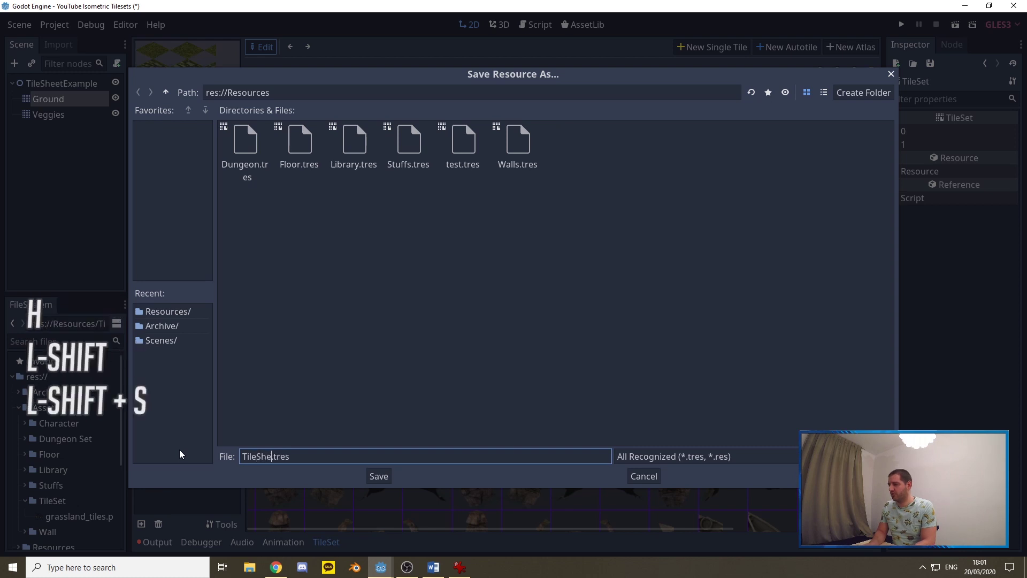
key(Return)
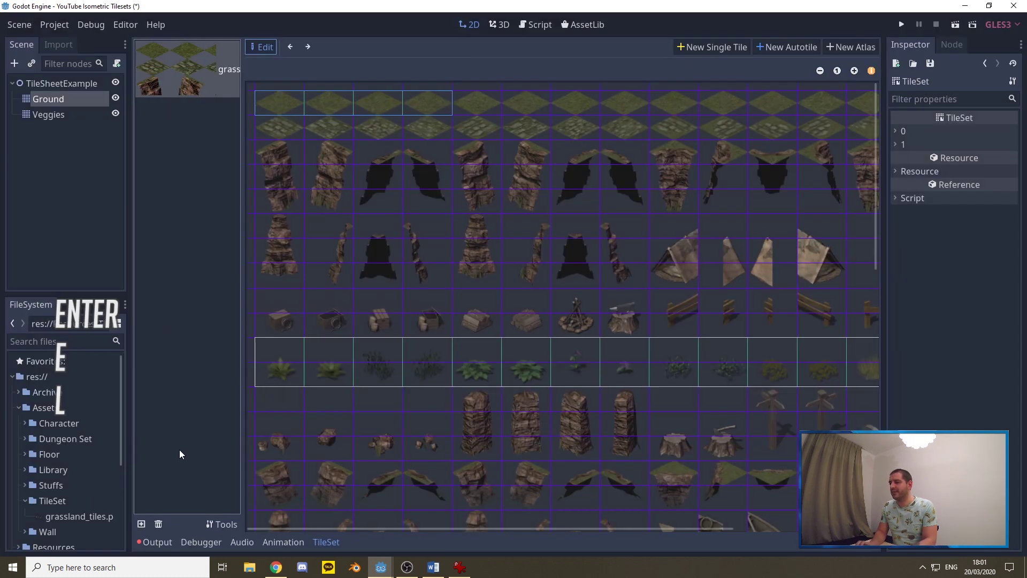
Step: Load TileSheetExample.tres from res://Resources as the tile set of the Veggies TileMap
click(57, 115)
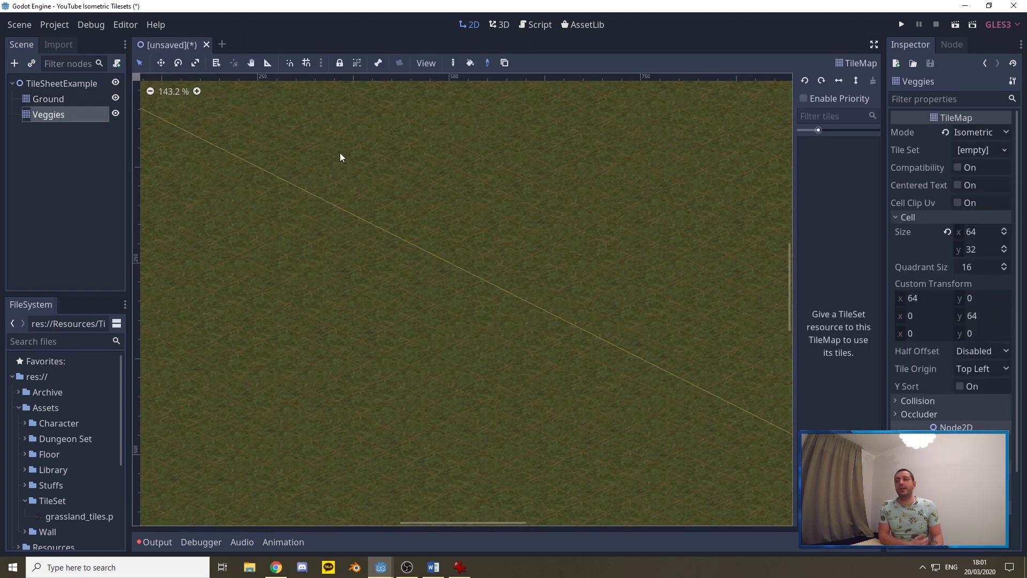
click(981, 150)
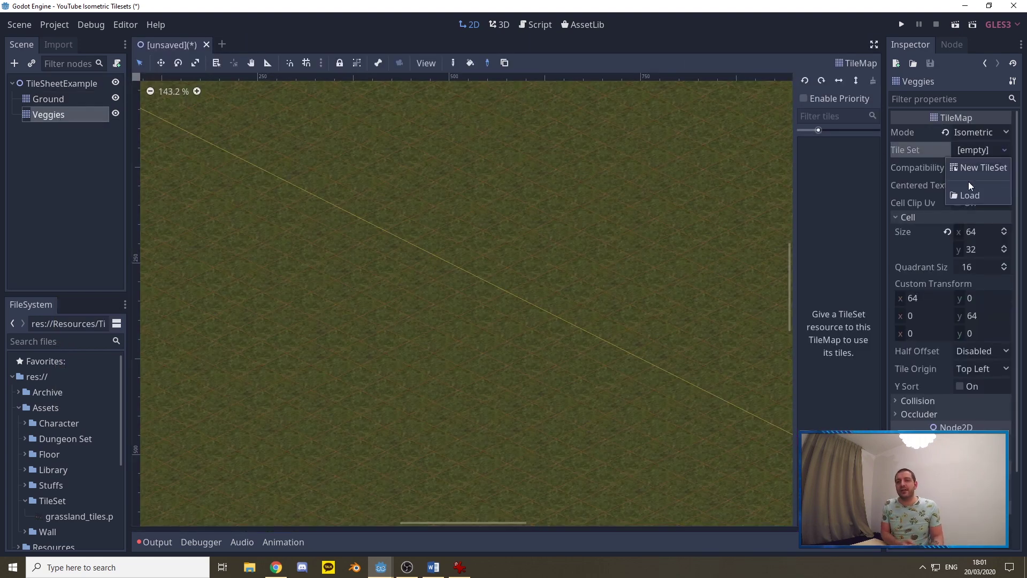
click(968, 197)
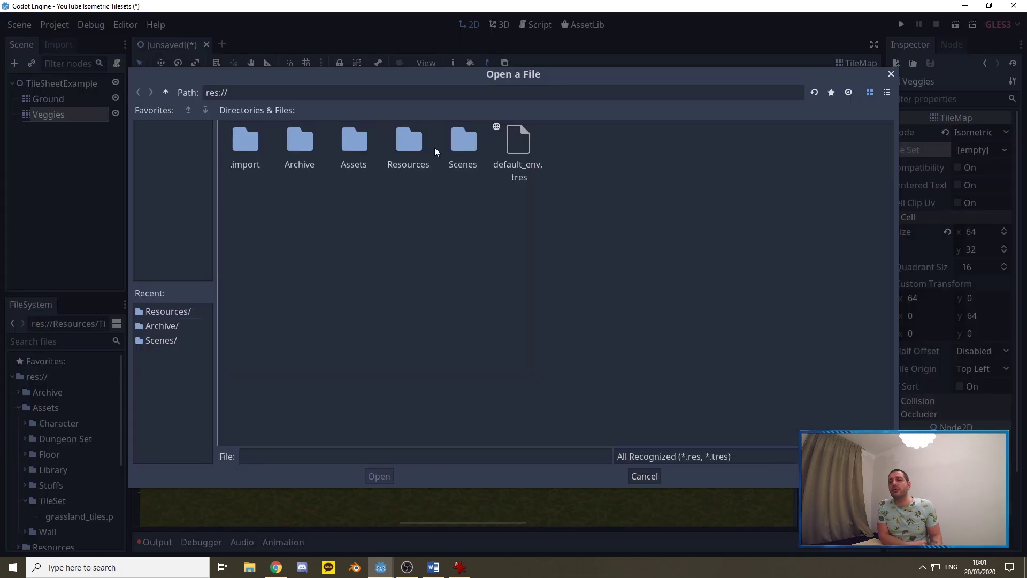
double_click(406, 140)
click(515, 155)
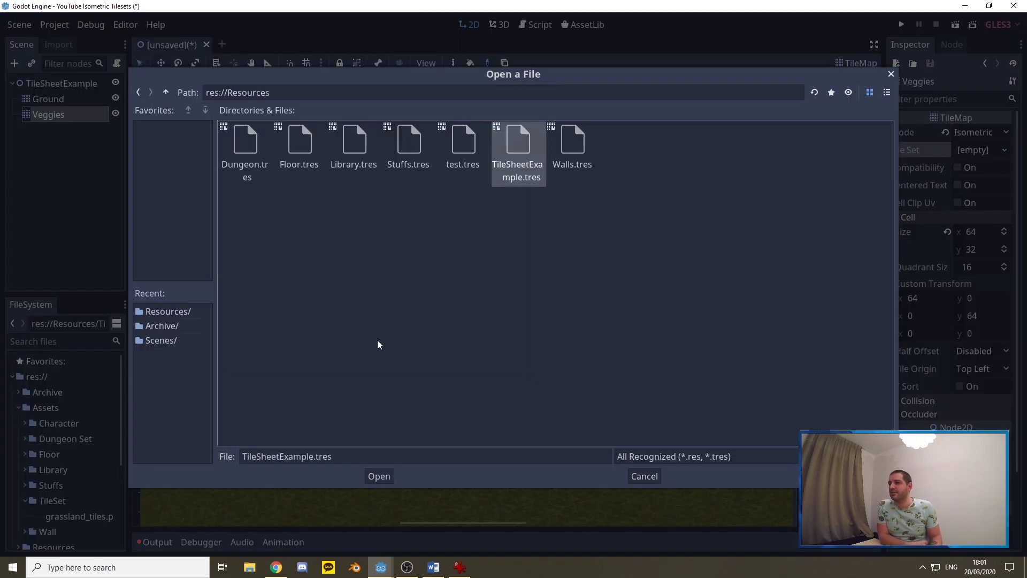
click(379, 476)
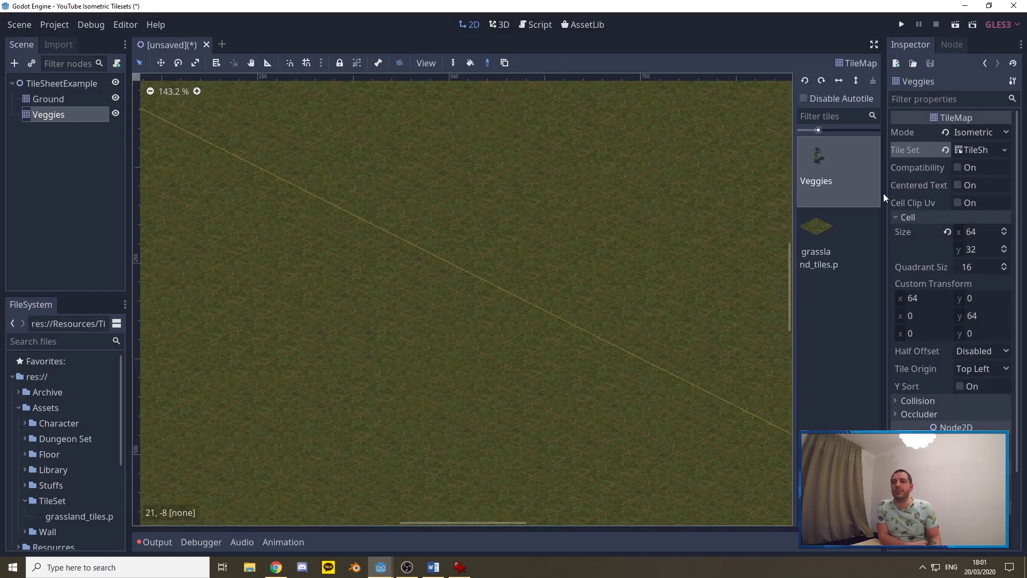
Step: Place four copies of the leafy green Veggies plant at separate spots on the grass in the Veggies TileMap
click(824, 225)
click(815, 156)
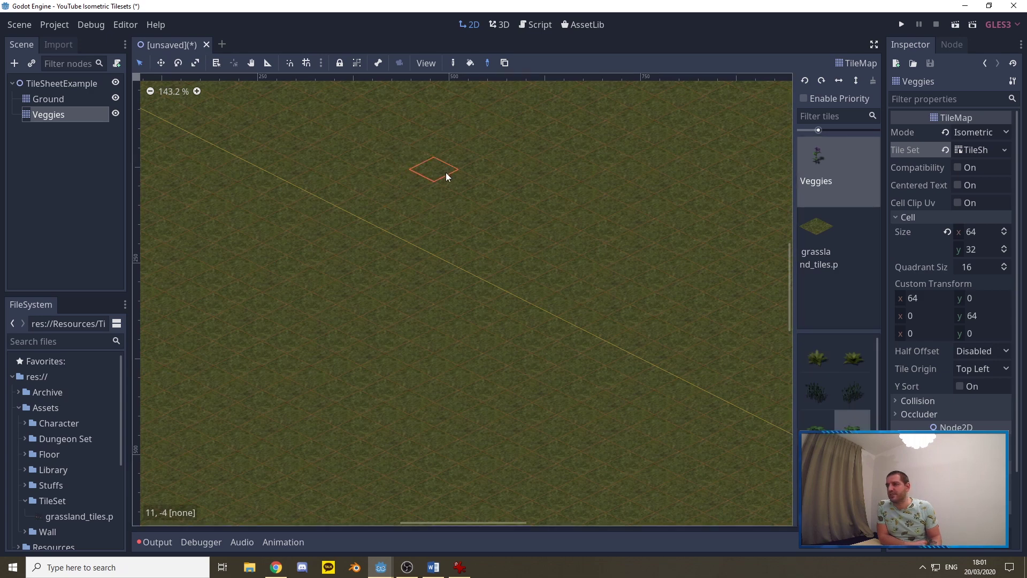
click(481, 201)
click(580, 228)
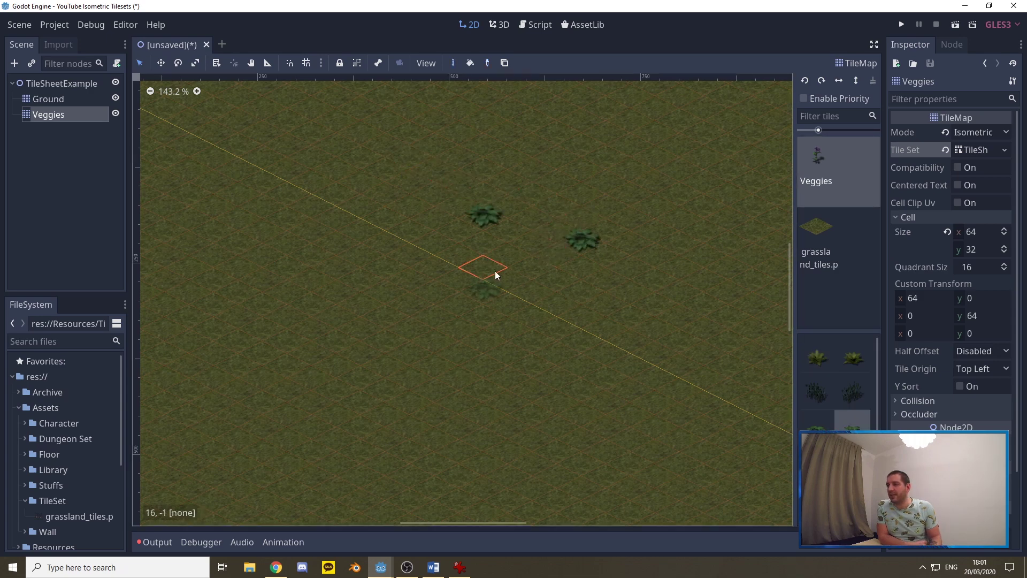
click(495, 271)
click(546, 171)
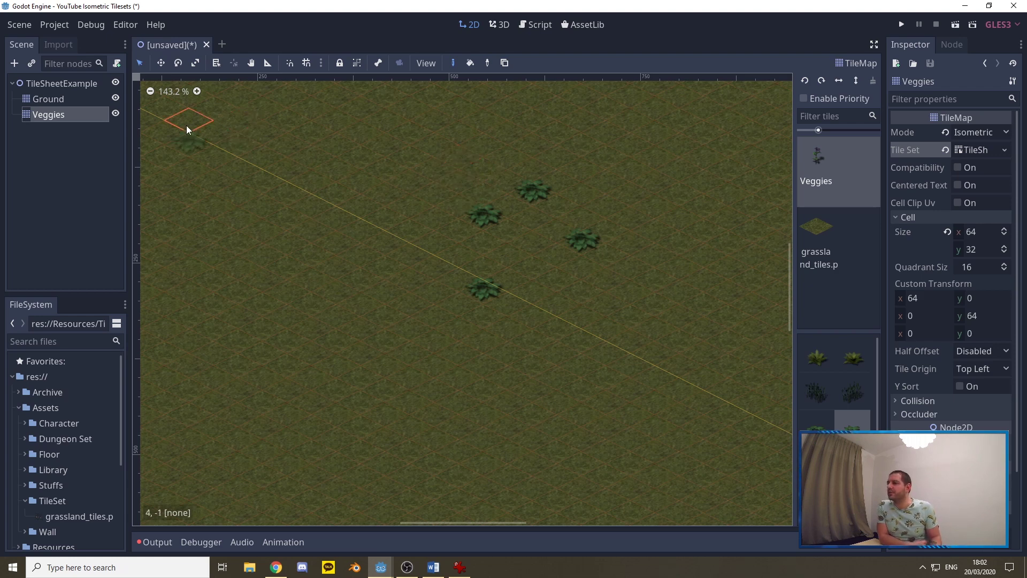
Step: Set the Veggies atlas tile's texture offset y to -32 in the TileSet and return to the Veggies TileMap
click(972, 150)
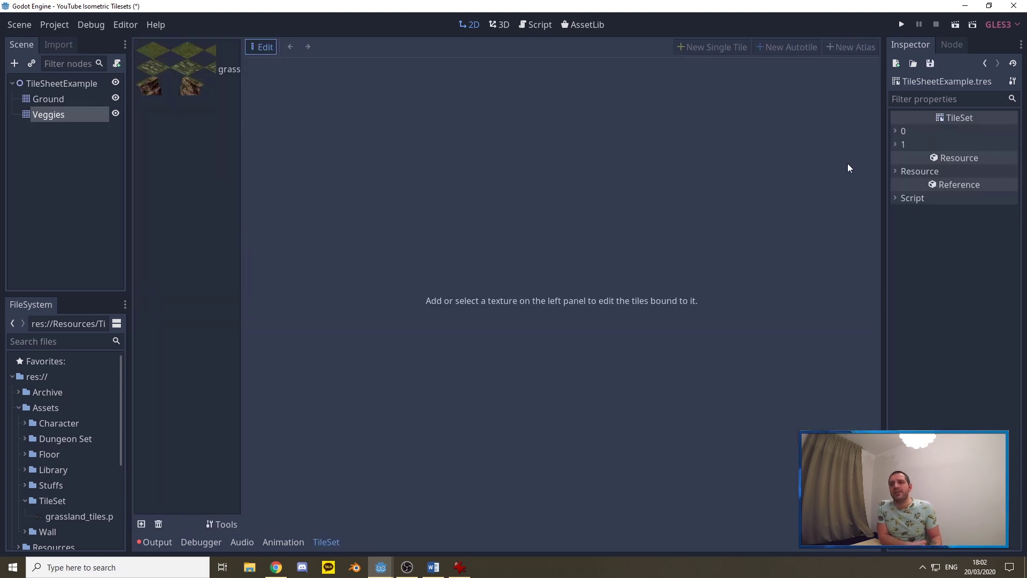
click(180, 86)
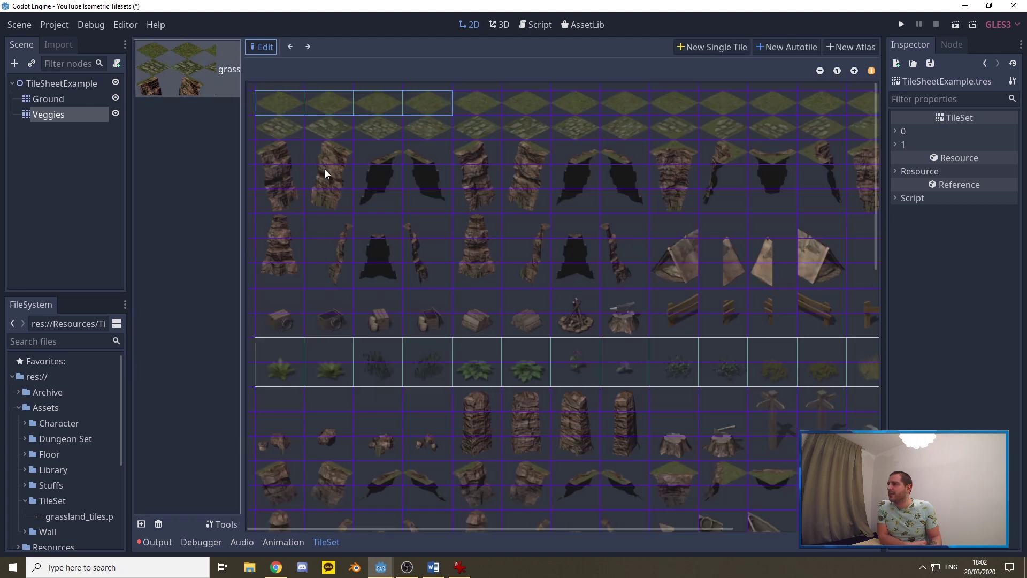
click(384, 351)
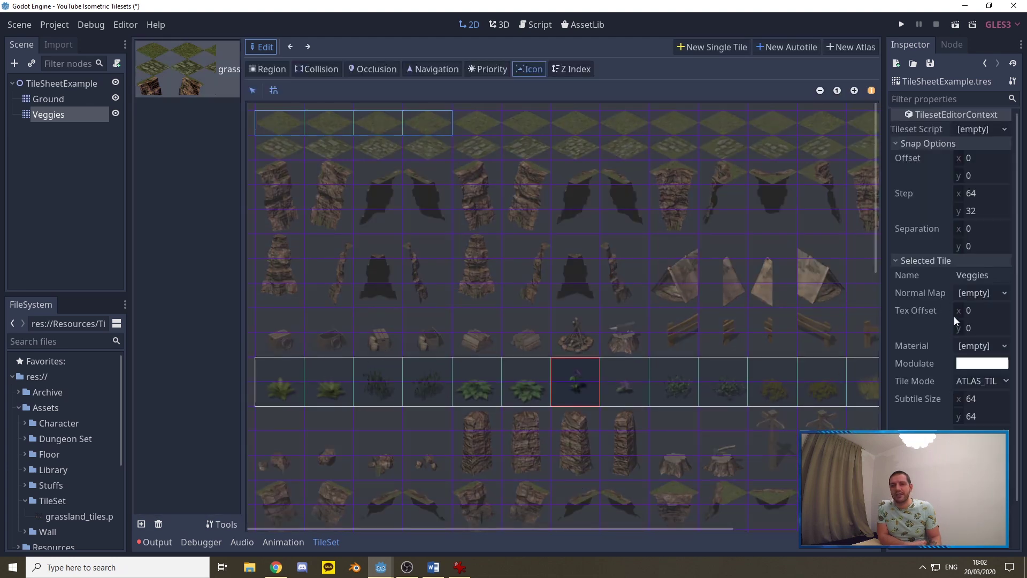
click(970, 332)
text(-32)
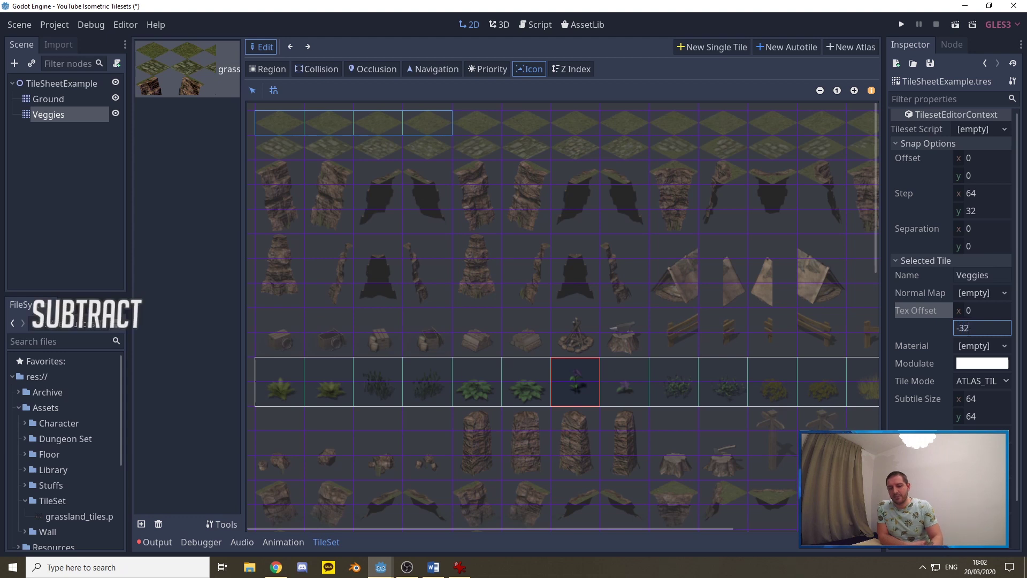
key(Return)
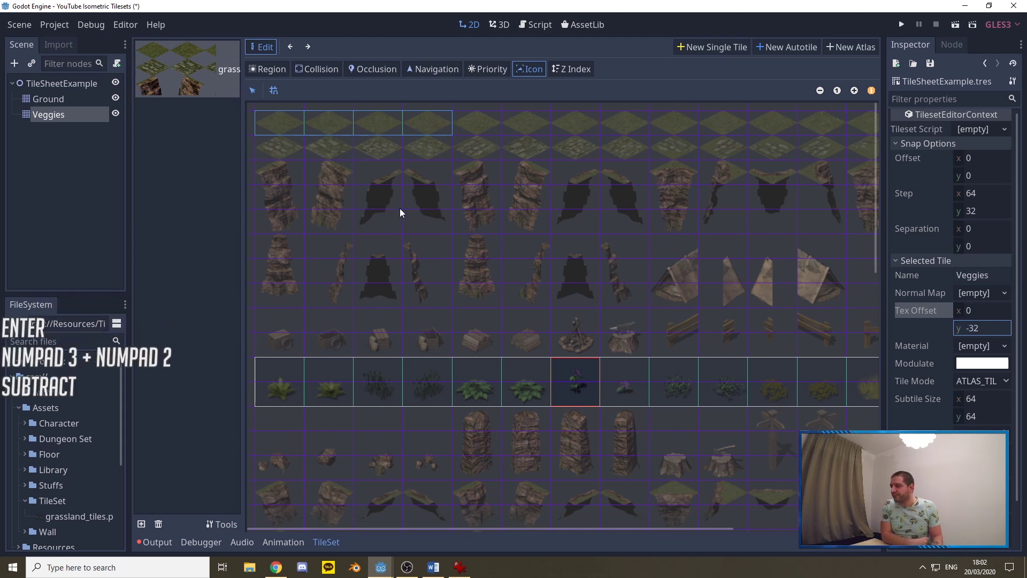
click(53, 114)
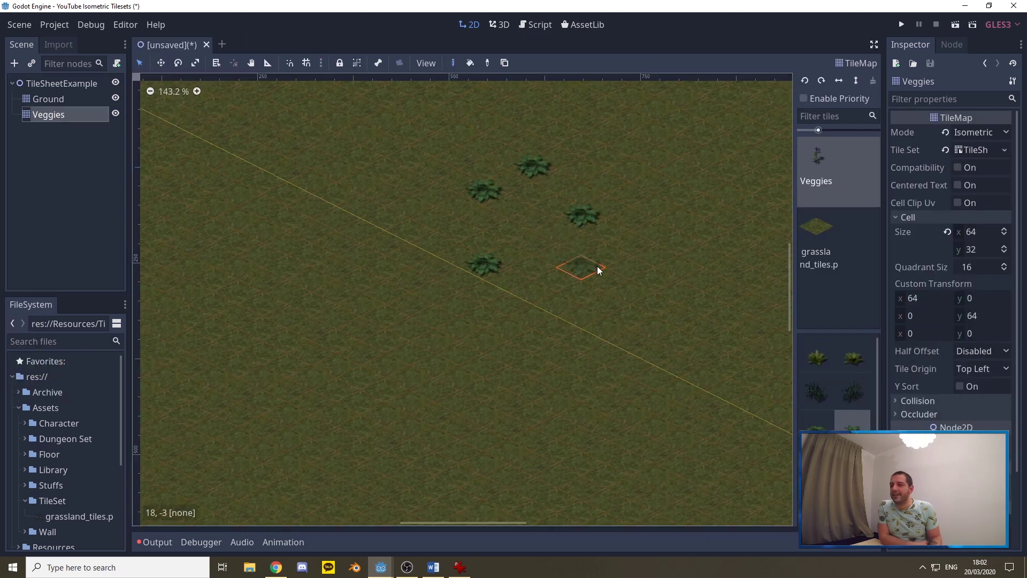
scroll(824, 396, down, 2)
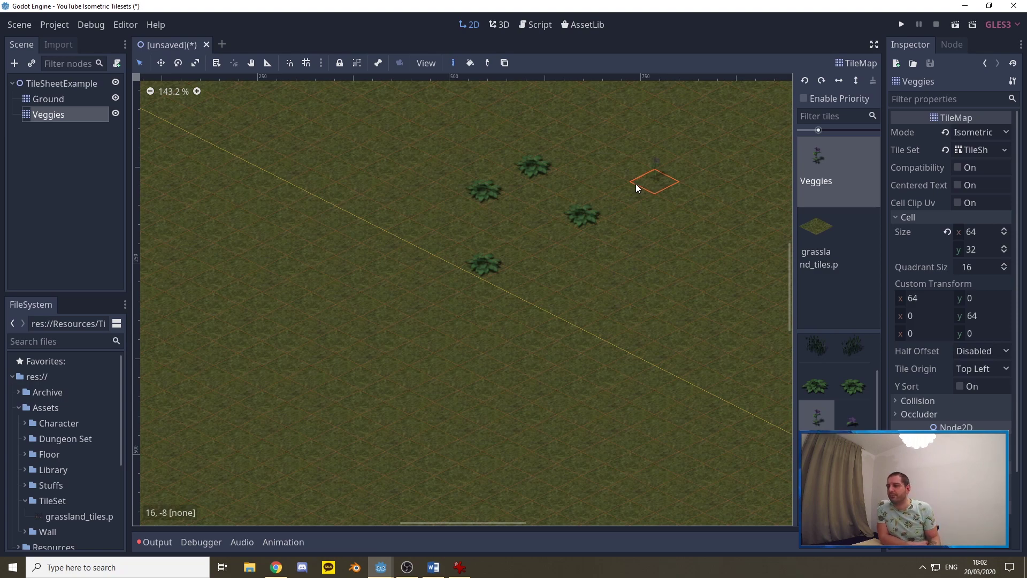
scroll(586, 269, down, 4)
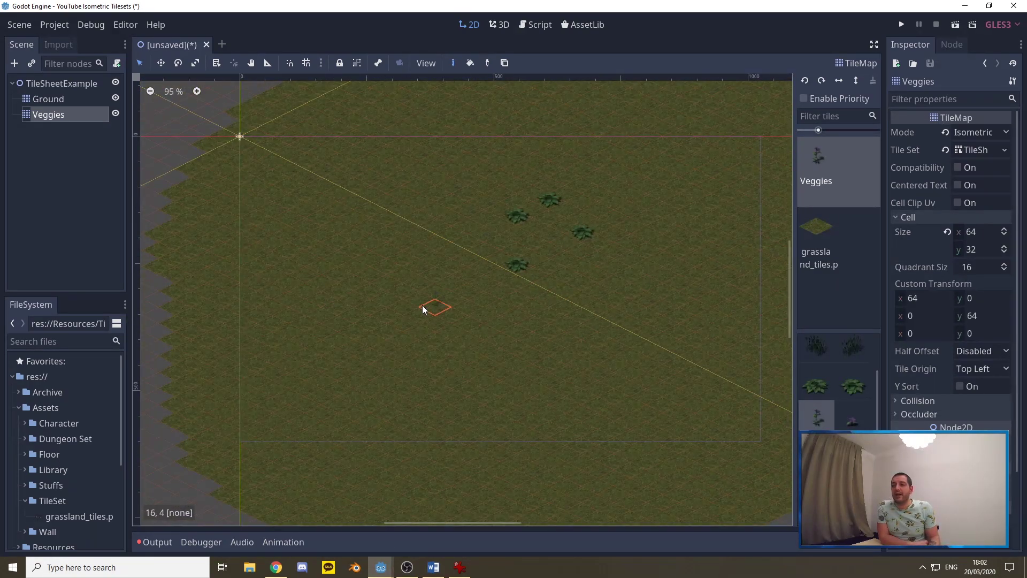
scroll(588, 299, down, 1)
scroll(481, 251, up, 5)
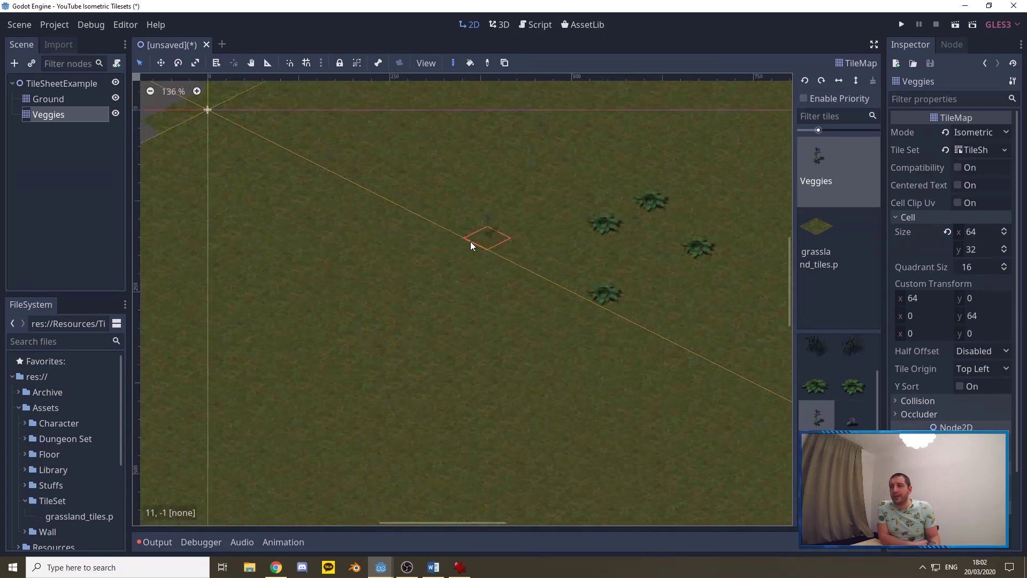
scroll(508, 289, down, 1)
scroll(514, 210, up, 2)
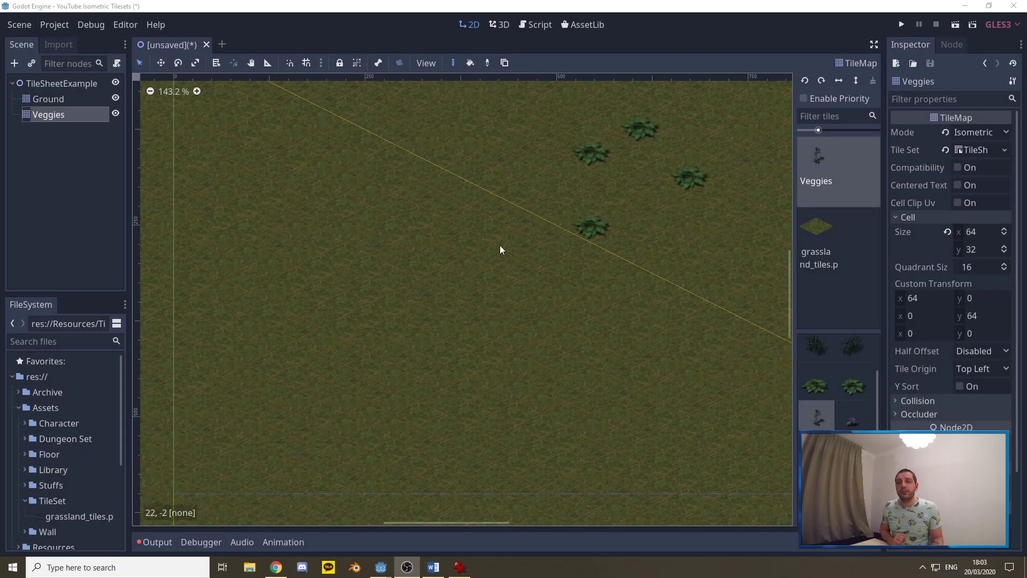
Step: Create a new autotile in TileSheetExample.tres covering the first five water tiles in the row above the wooden platforms
click(975, 150)
click(213, 63)
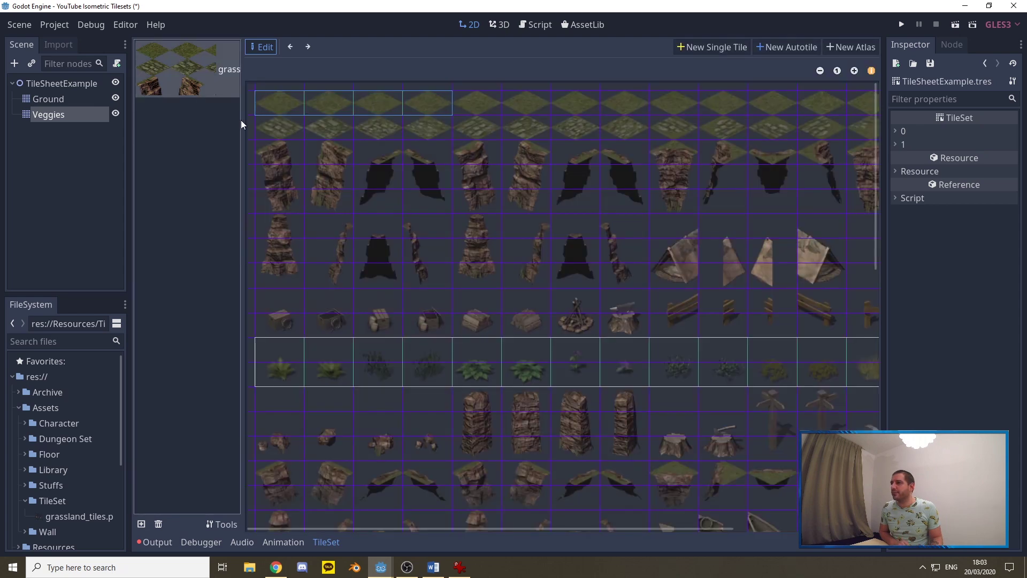
scroll(403, 227, down, 5)
scroll(374, 257, up, 3)
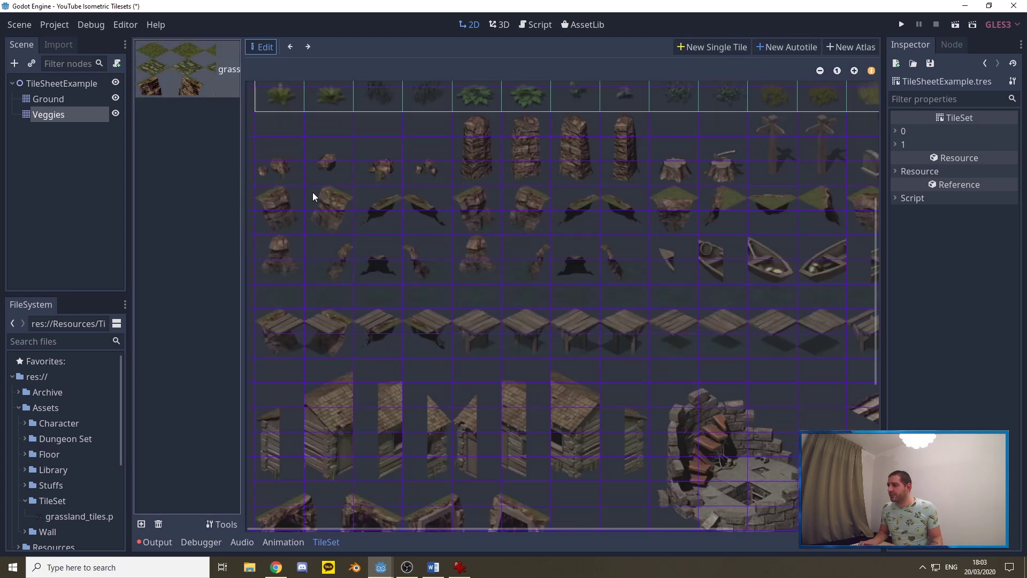
scroll(338, 300, down, 1)
scroll(312, 312, up, 2)
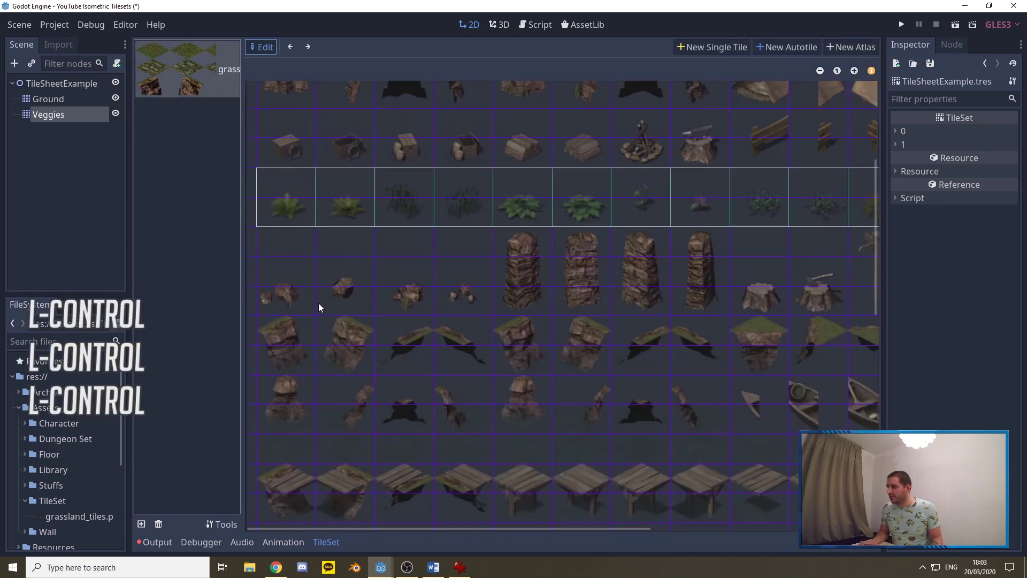
ctrl+scroll(319, 302, up, 1)
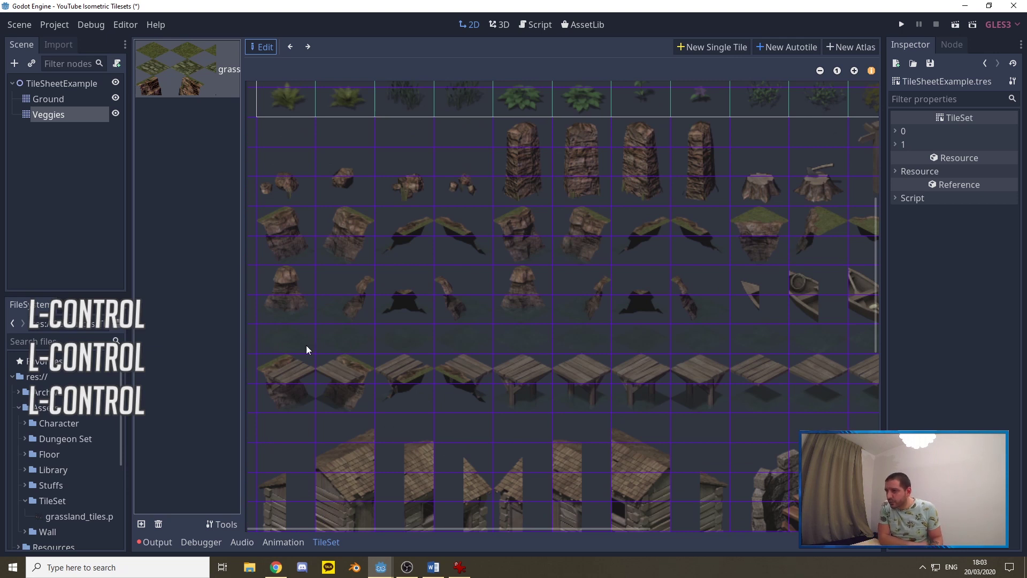
click(794, 46)
drag(285, 357, 516, 358)
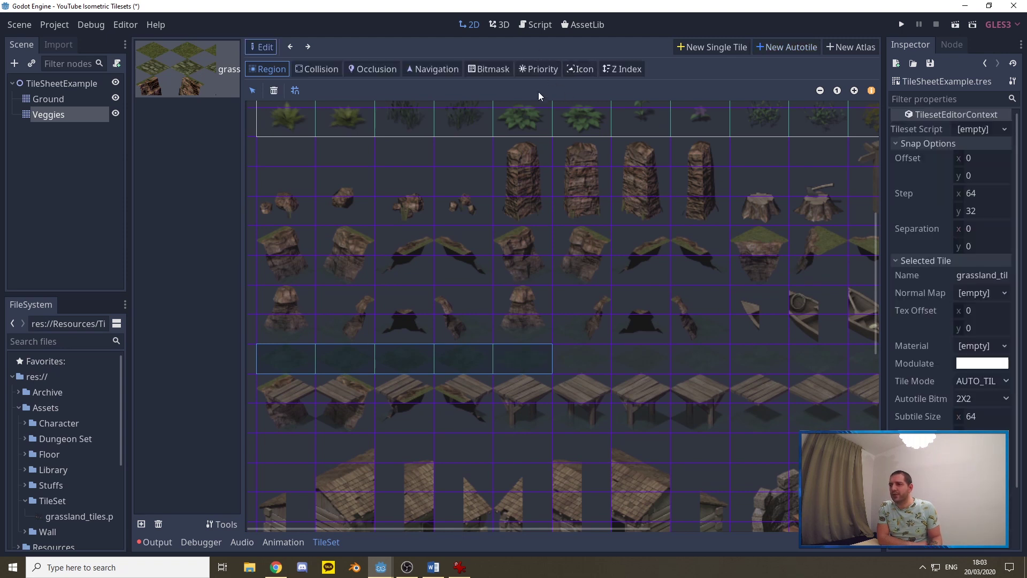
Step: Paint the full bitmask over all five tiles of the water autotile
click(491, 69)
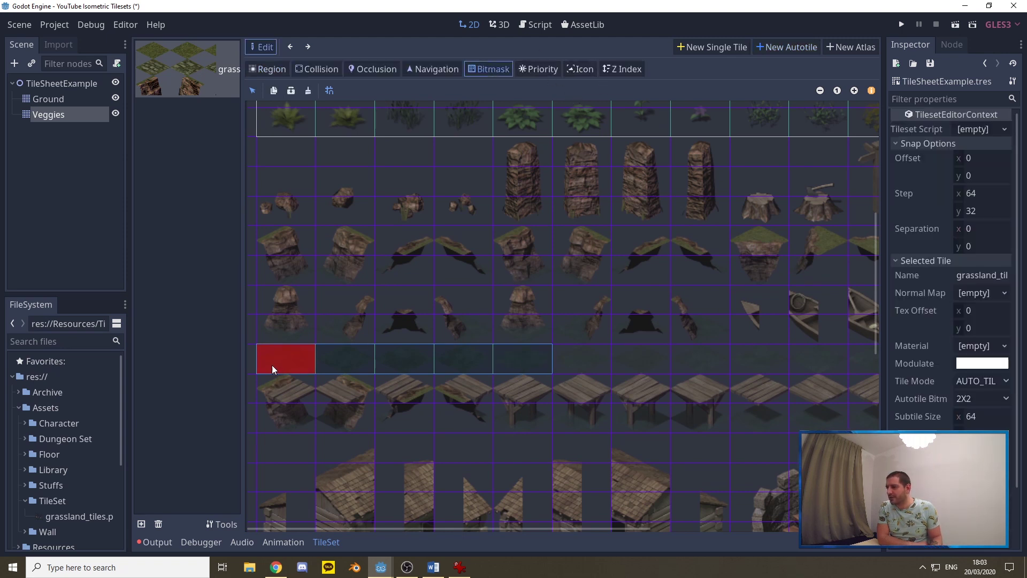
mouse_move(425, 360)
mouse_down()
mouse_move(512, 352)
mouse_move(506, 359)
mouse_up()
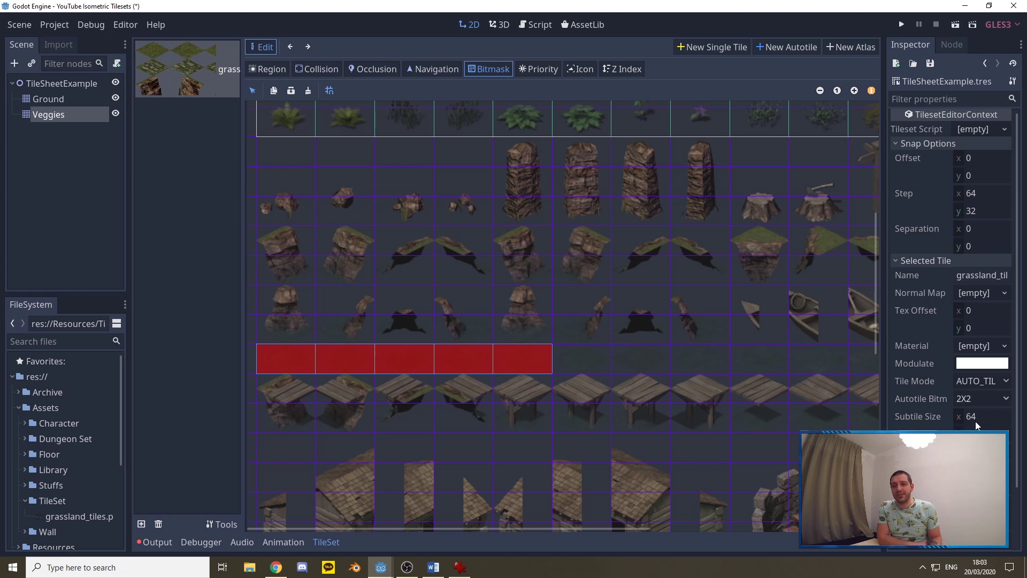
Step: Rename the selected water autotile as Water_Auto
click(982, 275)
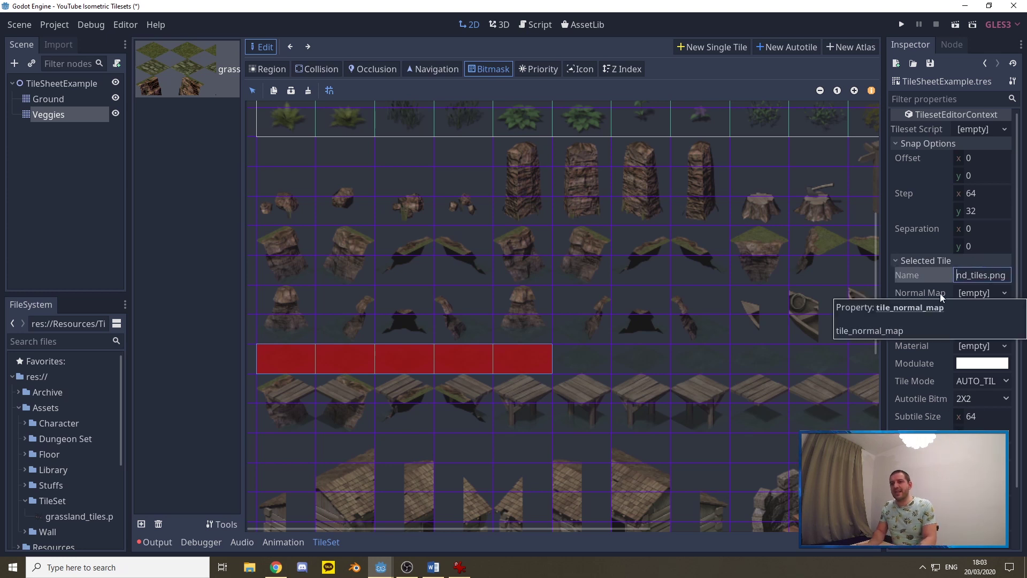
key(BackSpace)
key(BackSpace)
key(BackSpace)
key(BackSpace)
key(BackSpace)
key(BackSpace)
key(BackSpace)
key(BackSpace)
key(BackSpace)
key(BackSpace)
key(BackSpace)
key(BackSpace)
key(BackSpace)
key(BackSpace)
key(BackSpace)
key(BackSpace)
key(BackSpace)
key(BackSpace)
key(BackSpace)
text(Water)
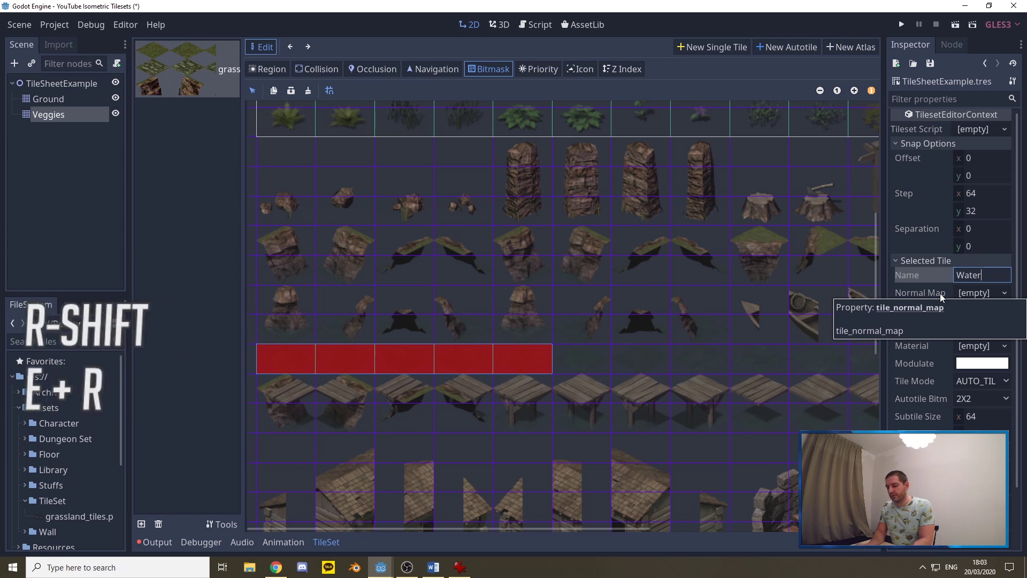
text(_Auto)
key(Return)
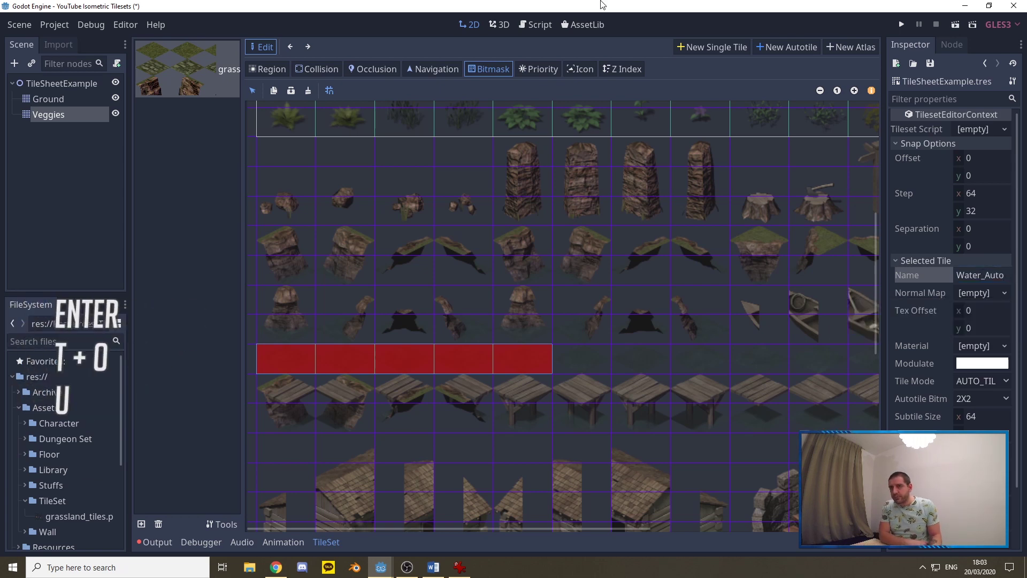
Step: Paint an irregular lake of Water_Auto tiles on the grass in the Ground TileMap, extending its left side and right corner
click(47, 101)
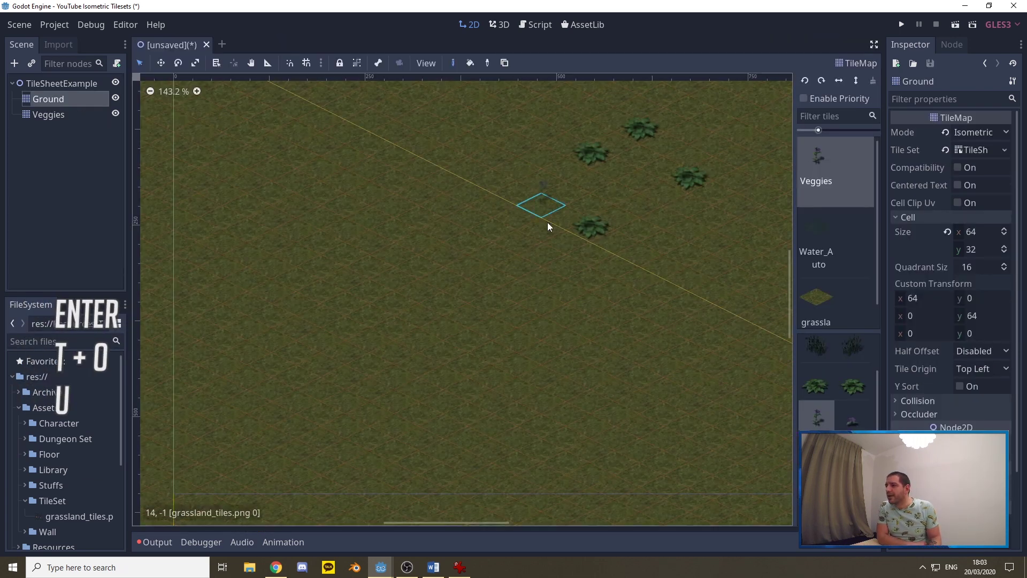
click(825, 228)
scroll(220, 321, up, 3)
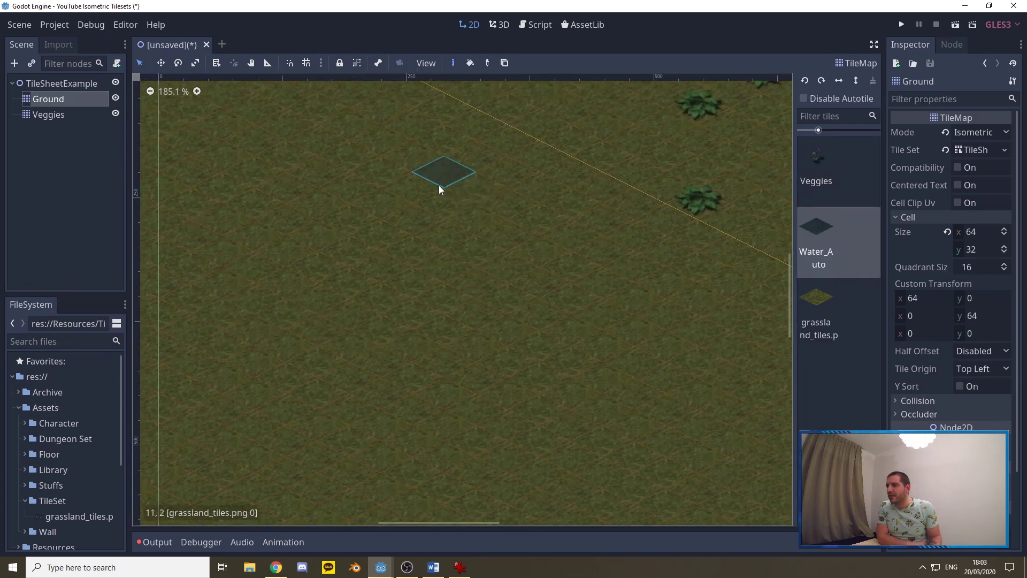
scroll(463, 187, down, 1)
mouse_move(454, 201)
mouse_down()
mouse_move(343, 238)
mouse_move(323, 262)
mouse_move(353, 278)
mouse_move(308, 248)
mouse_move(384, 285)
mouse_move(365, 312)
mouse_move(384, 333)
mouse_move(484, 389)
mouse_move(352, 316)
mouse_up()
mouse_move(532, 344)
mouse_down()
mouse_move(572, 312)
mouse_move(562, 336)
mouse_move(589, 303)
mouse_move(540, 280)
mouse_move(522, 265)
mouse_move(530, 250)
mouse_move(481, 211)
mouse_move(407, 262)
mouse_move(474, 261)
mouse_move(432, 300)
mouse_move(435, 324)
mouse_move(477, 354)
mouse_move(512, 318)
mouse_move(504, 295)
mouse_move(475, 303)
mouse_up()
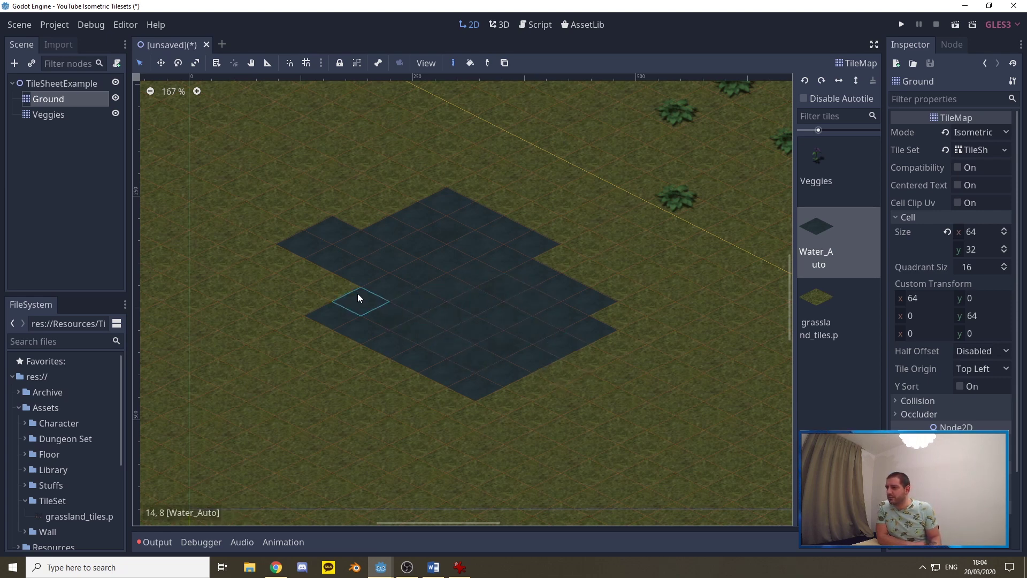
mouse_move(335, 287)
mouse_down()
mouse_move(314, 273)
mouse_move(307, 296)
mouse_up()
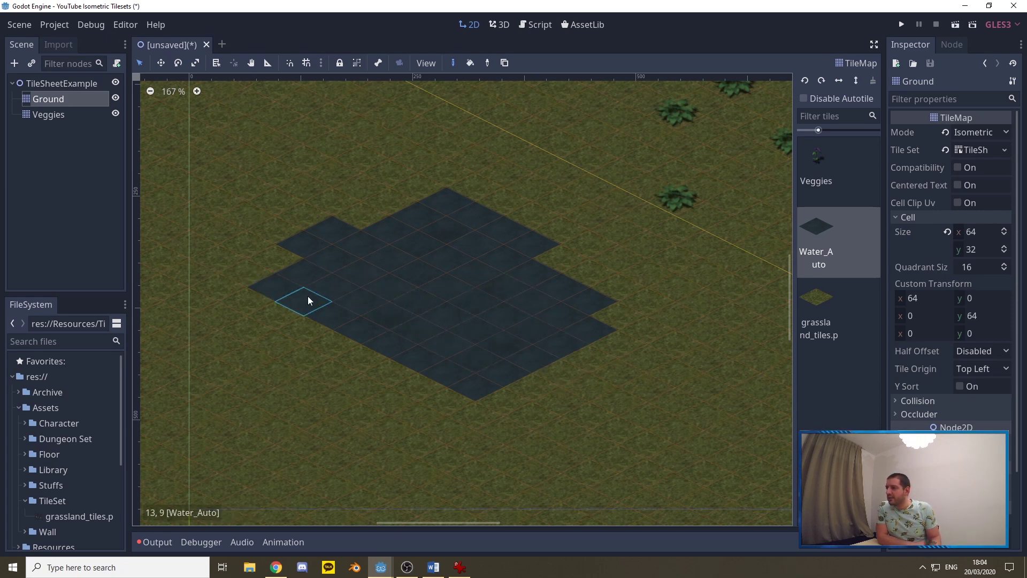
drag(306, 227, 295, 224)
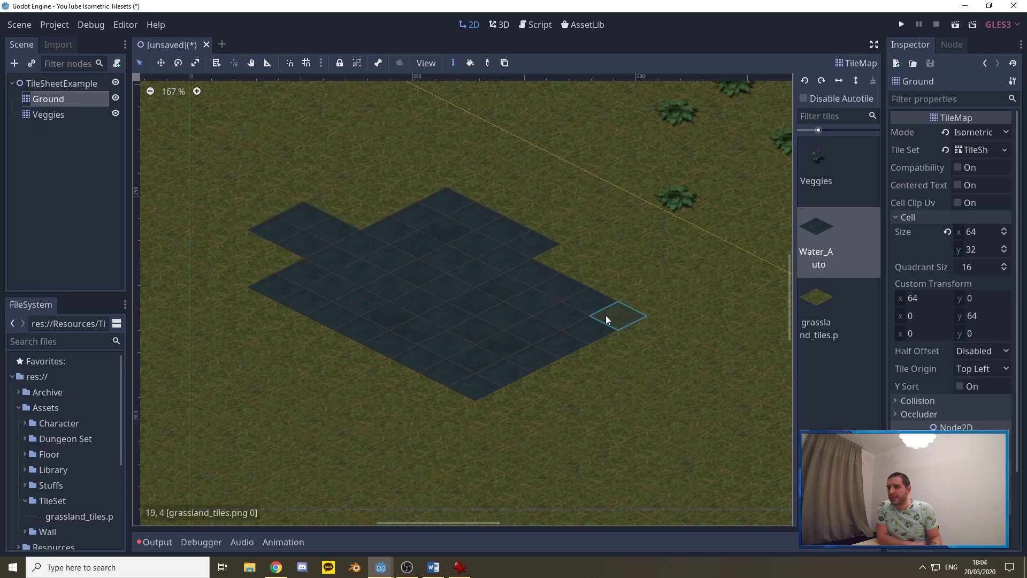
click(617, 314)
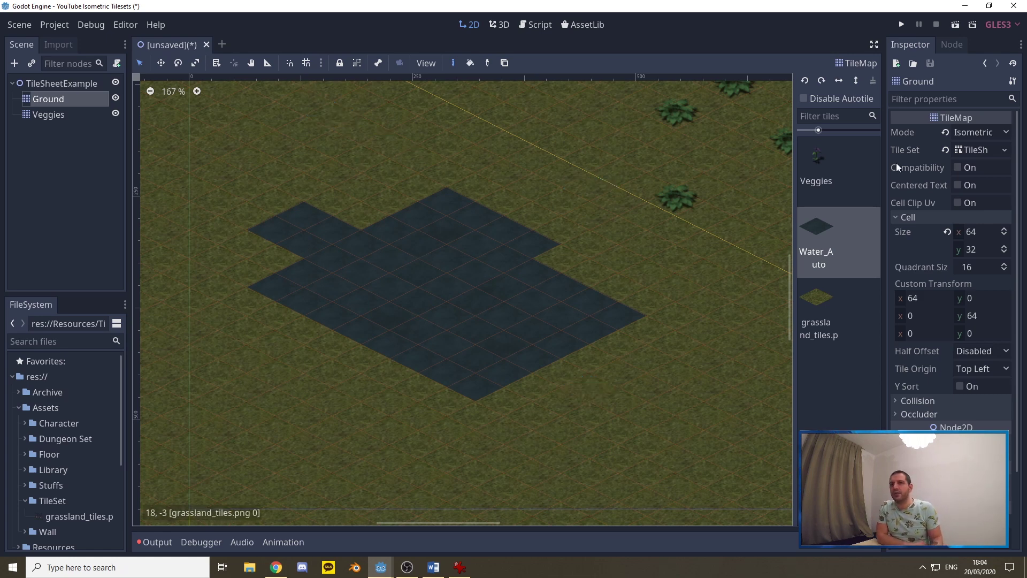
Step: Create a new atlas in TileSheetExample.tres over the first eight grass-topped cliff tiles and set its subtile size y to 64
click(972, 154)
click(154, 86)
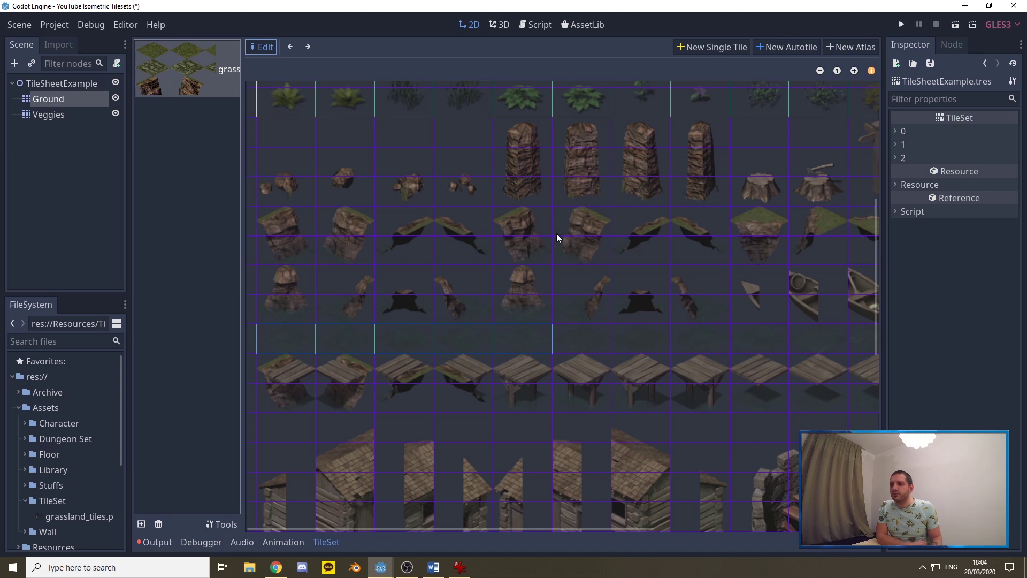
click(851, 47)
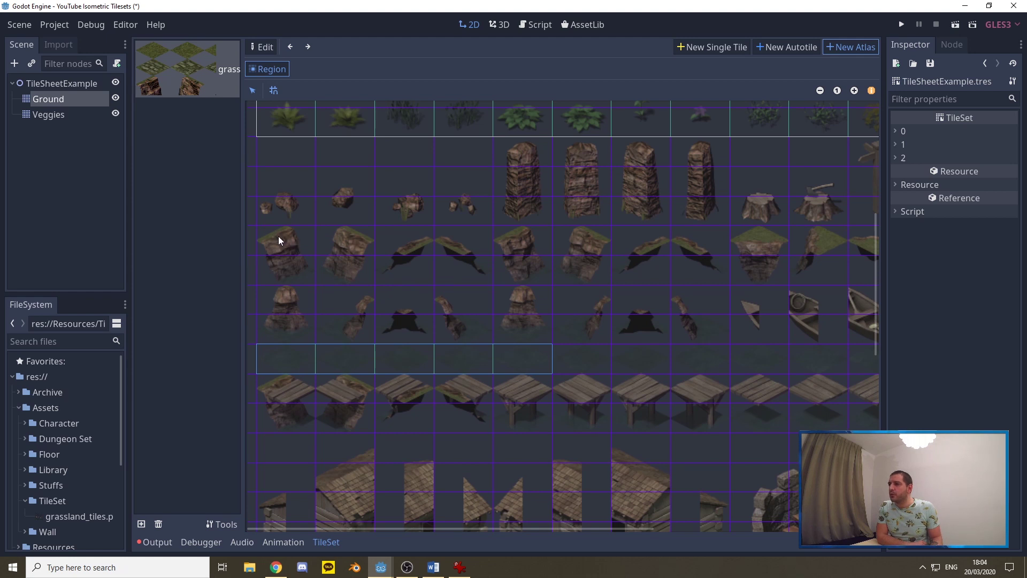
drag(279, 239, 687, 268)
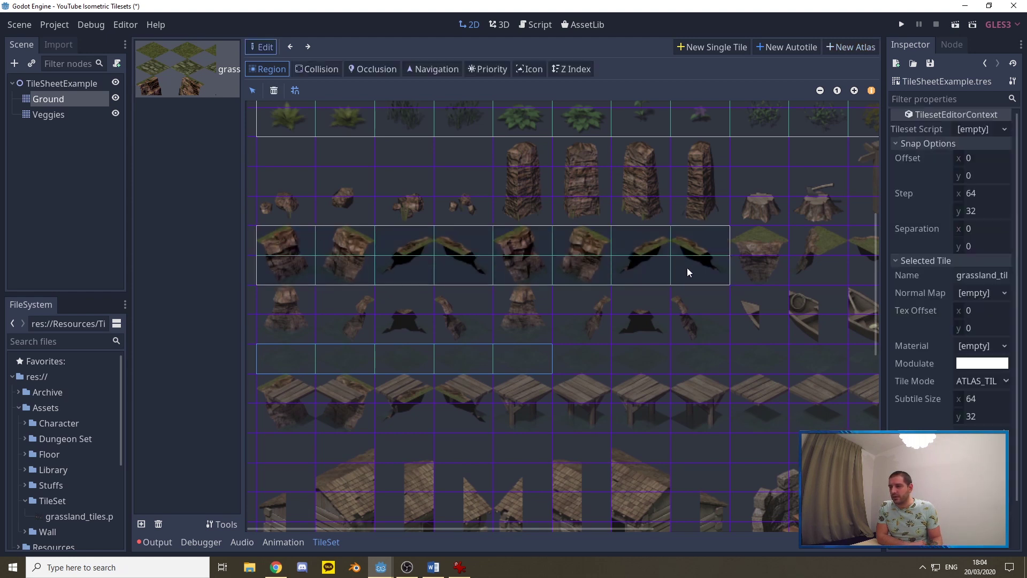
click(971, 420)
text(64)
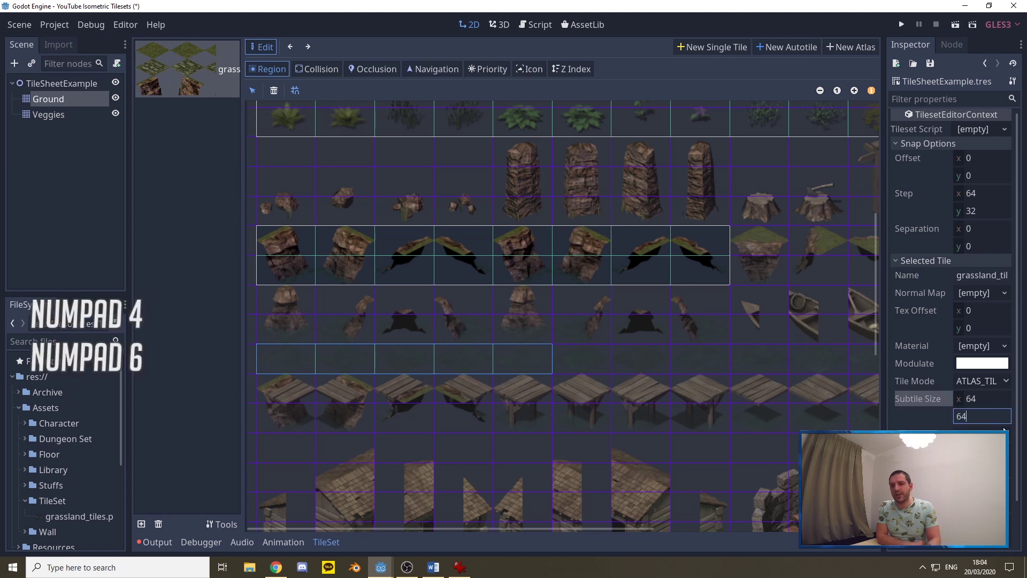
key(Return)
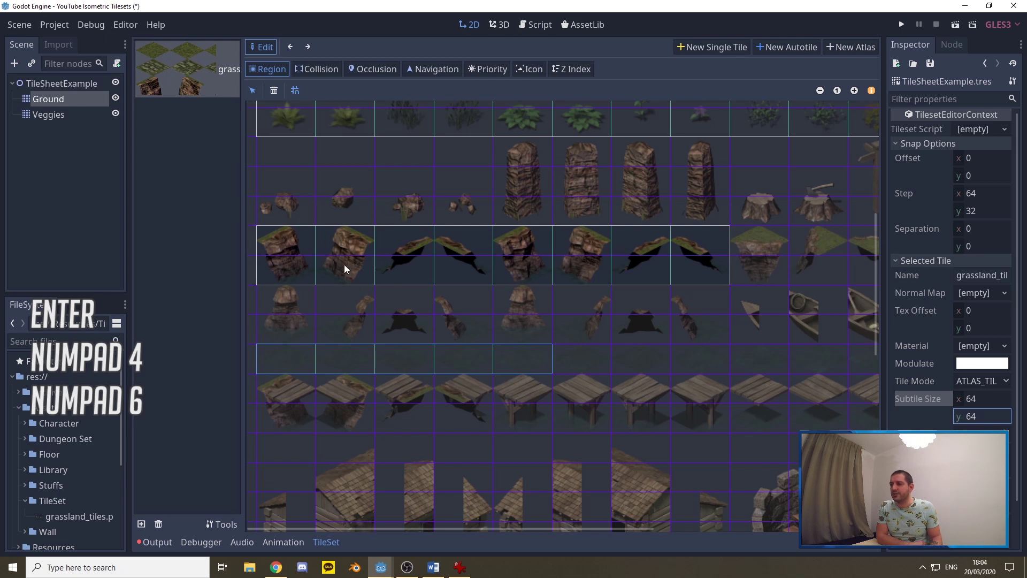
Step: Name the atlas of the first eight cliff tiles WC_Straight
drag(507, 528, 652, 528)
click(939, 268)
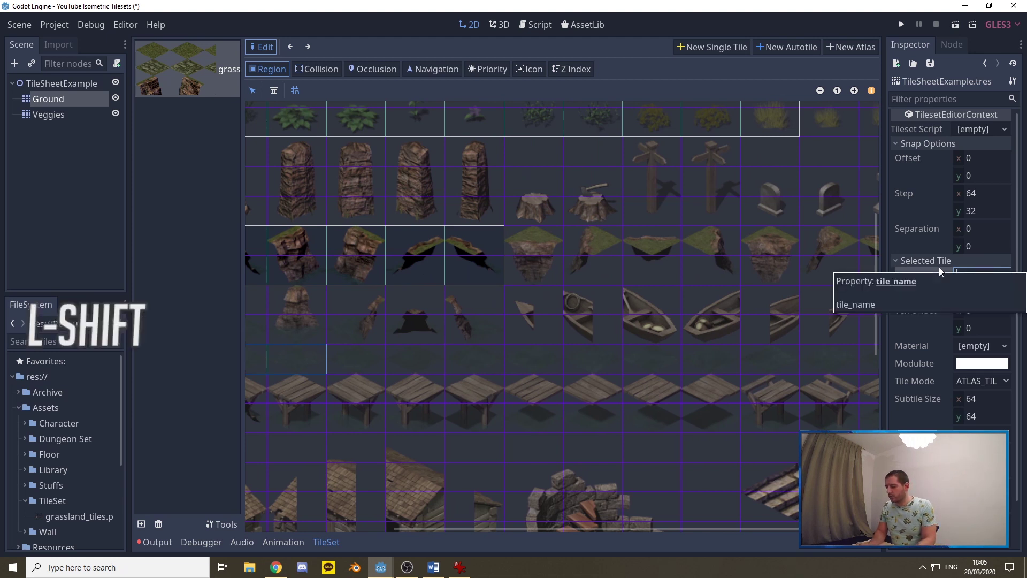
text(WC_S)
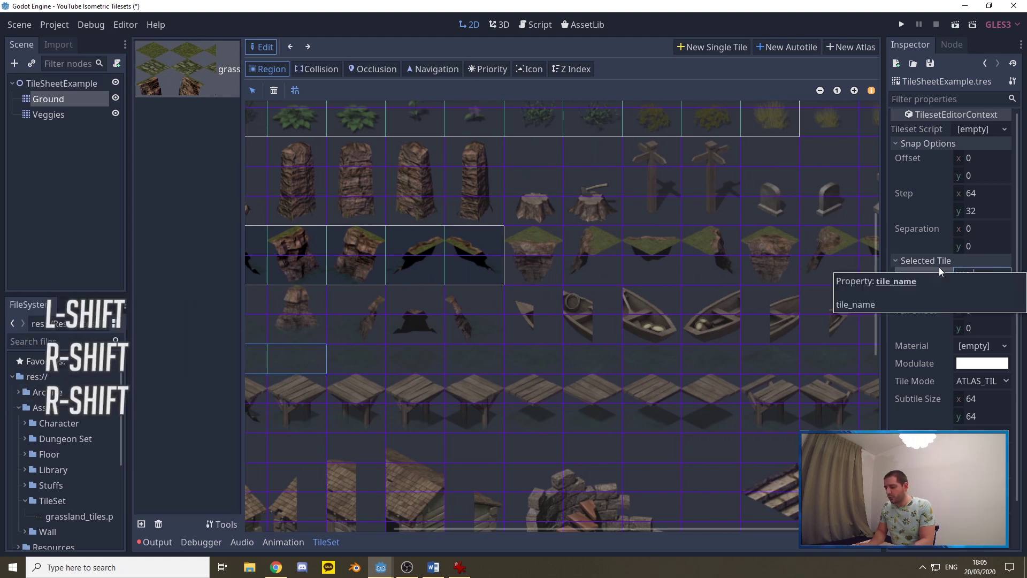
text(traight)
key(Return)
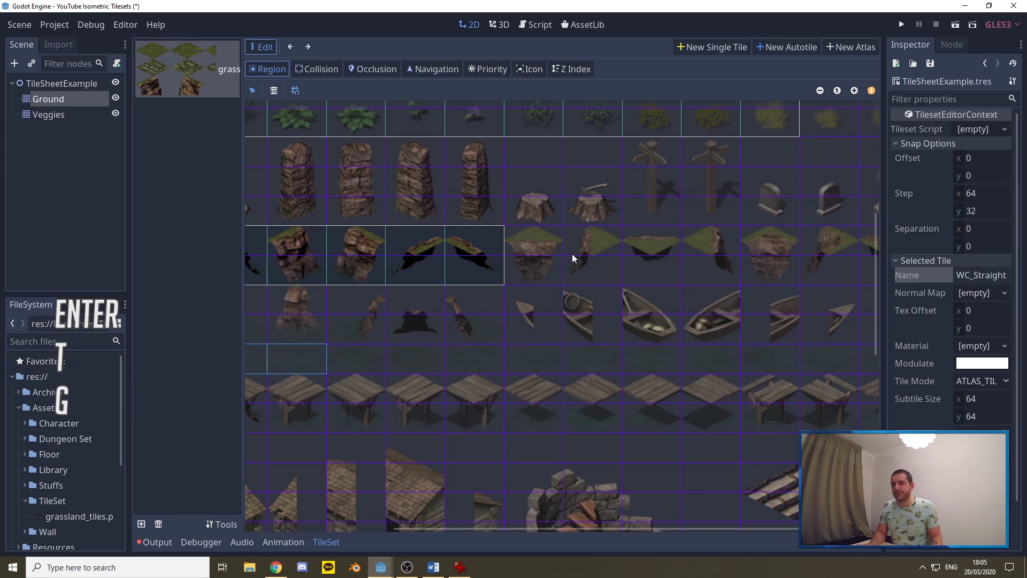
Step: Create another atlas over the remaining eight grass-topped cliff tiles in the same row, with subtile size y set to 64
drag(563, 527, 630, 527)
click(832, 48)
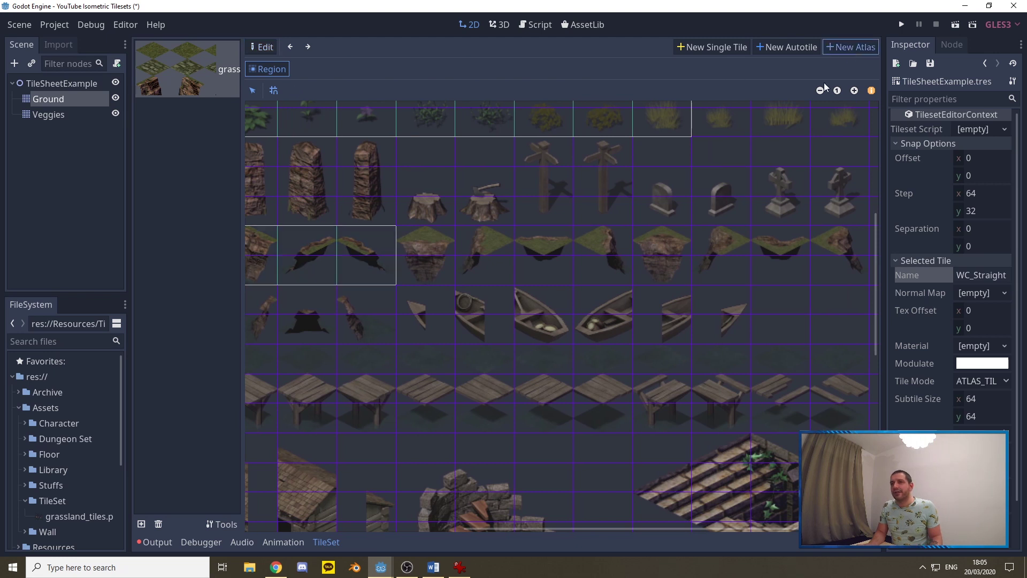
drag(415, 236, 831, 265)
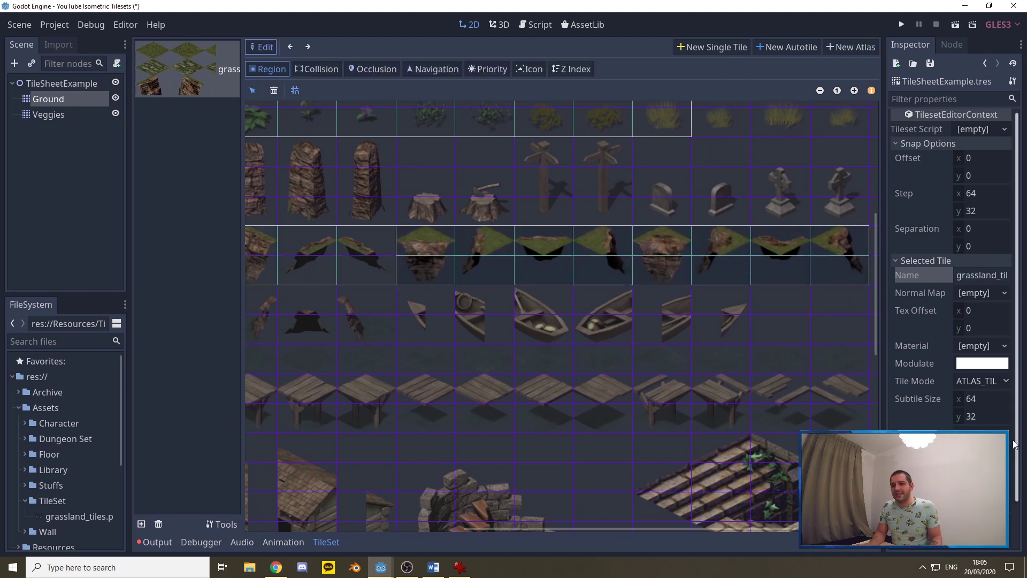
click(975, 416)
text(64)
key(Return)
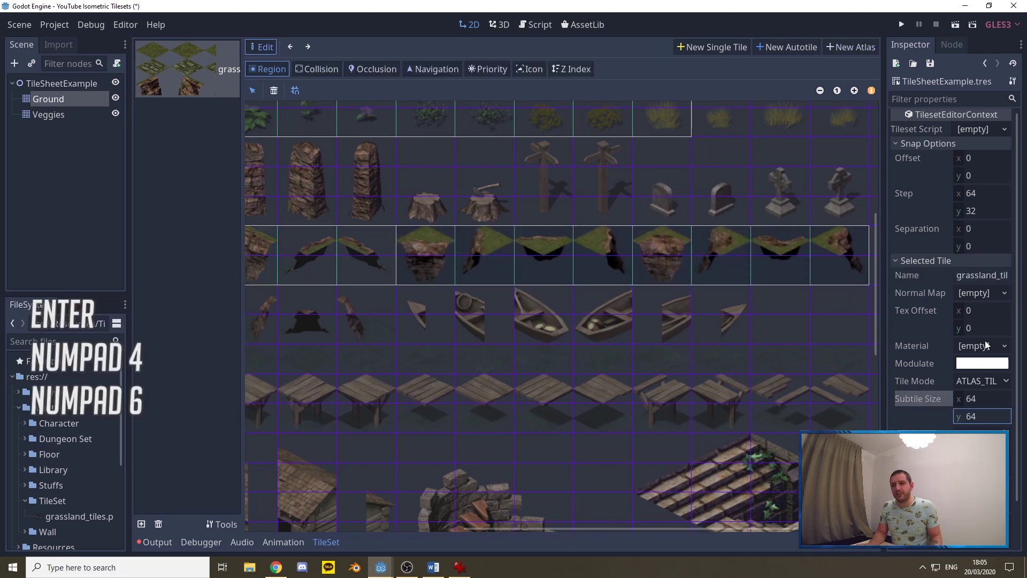
Step: Name the atlas of the remaining eight cliff tiles WC_Inner
click(929, 276)
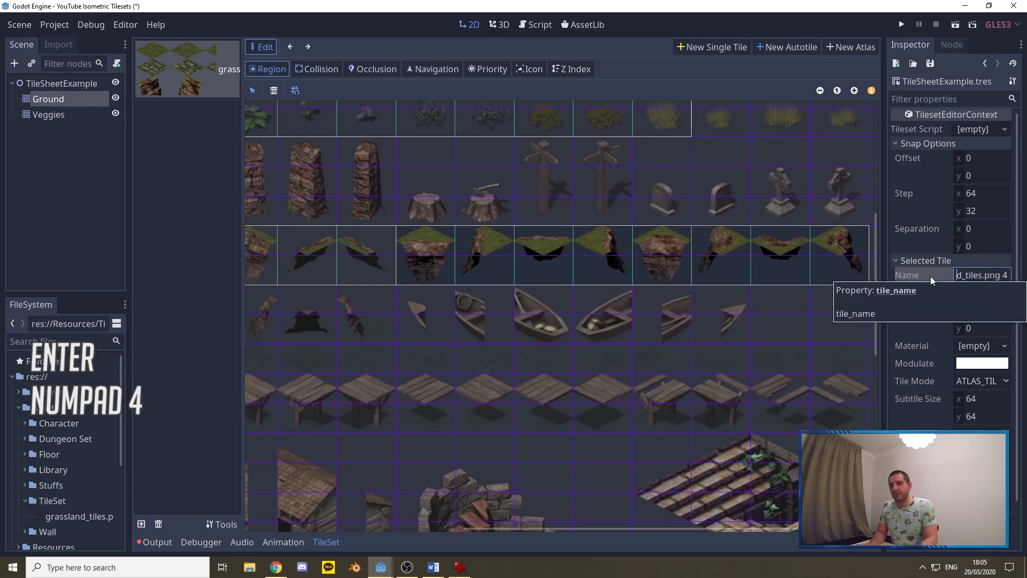
text(WC)
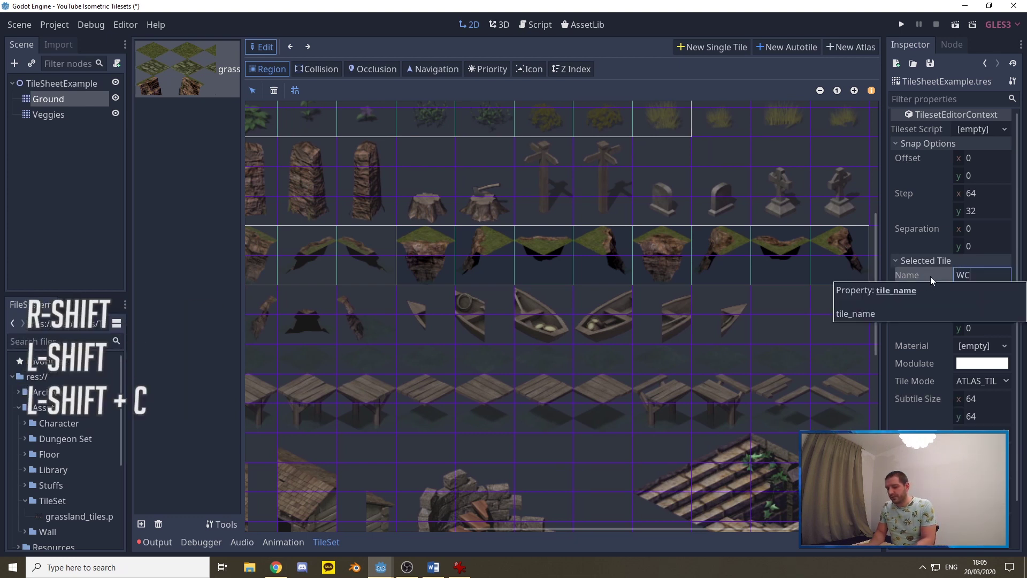
text(_Inner)
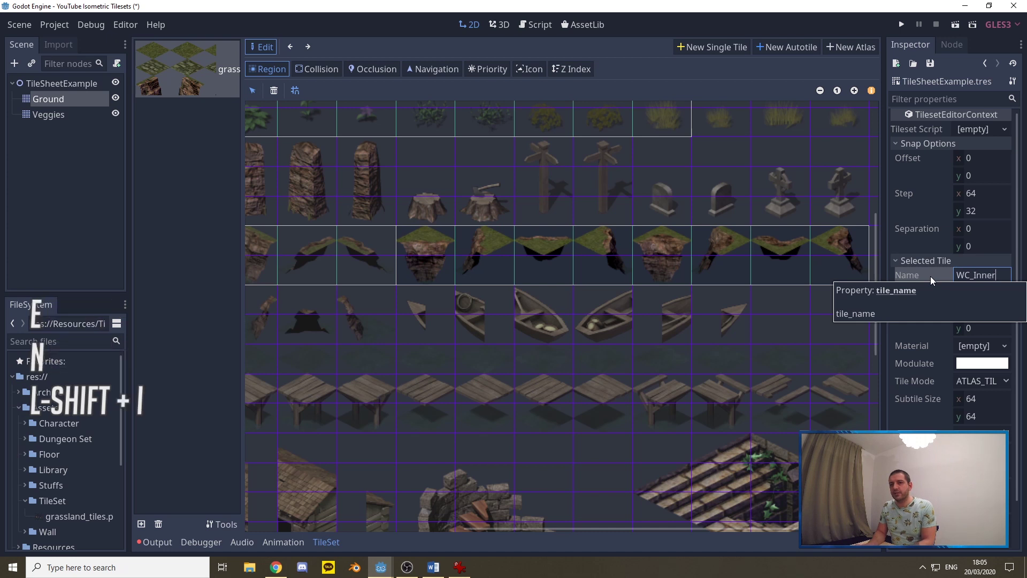
Step: Create an atlas over the first eight rock tiles directly above the water row and set its subtile size y to 64
drag(688, 533, 452, 522)
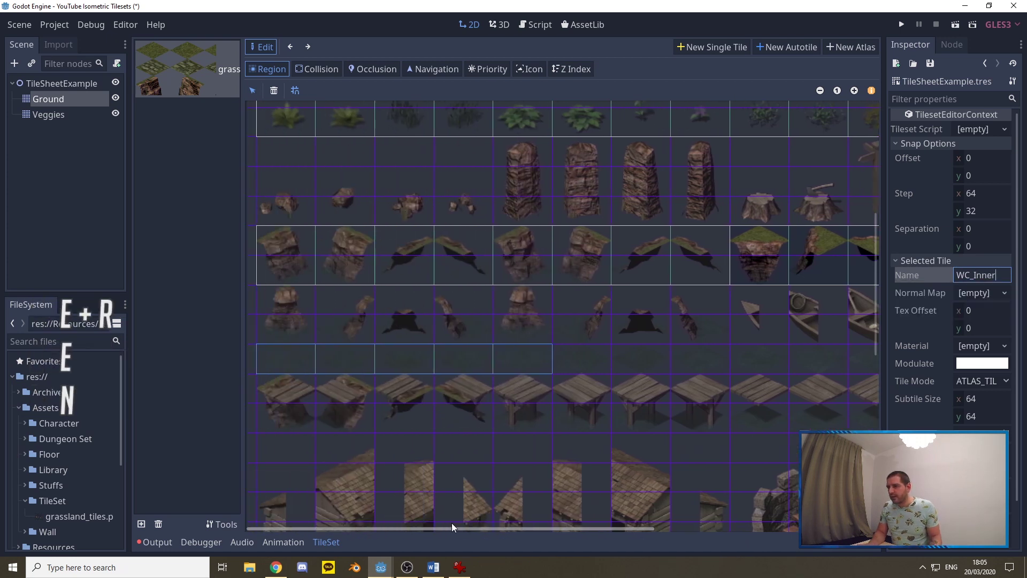
click(849, 48)
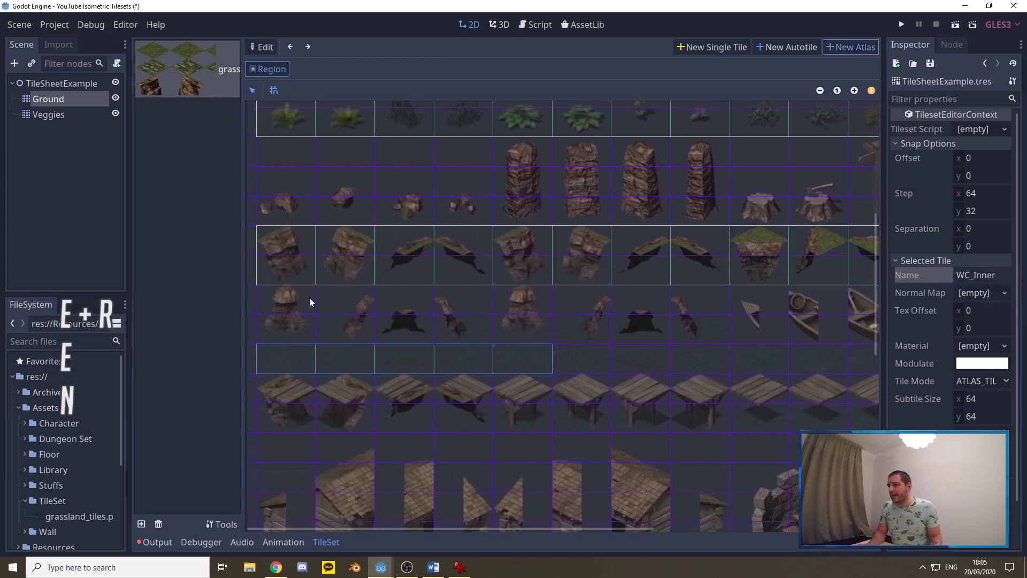
drag(309, 297, 698, 326)
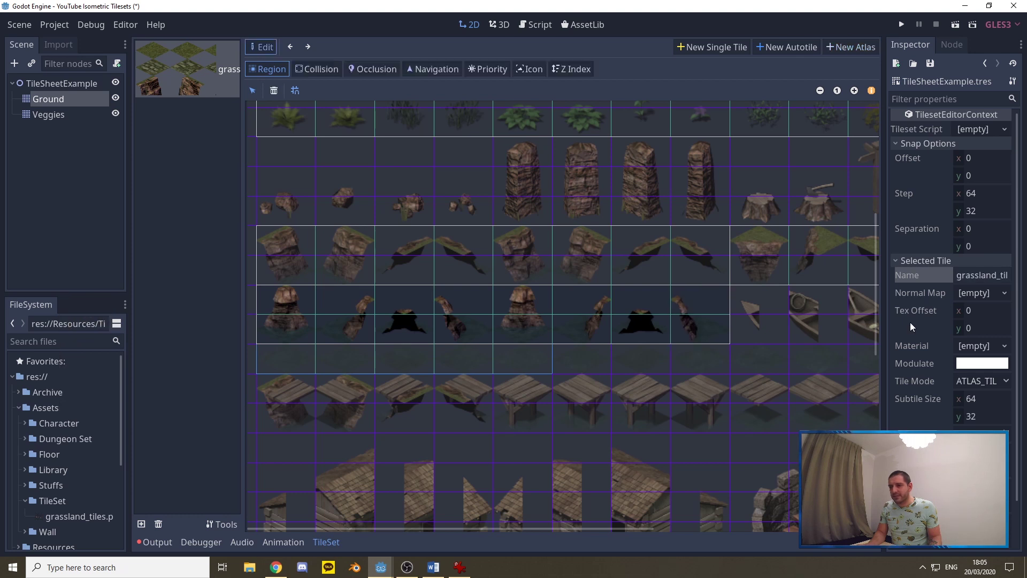
click(973, 417)
text(64)
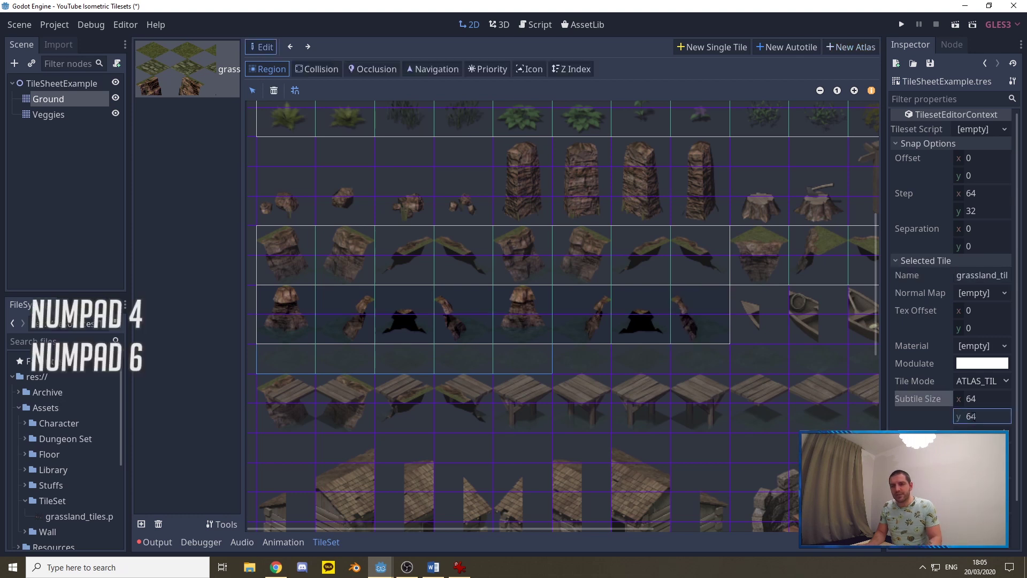
key(Return)
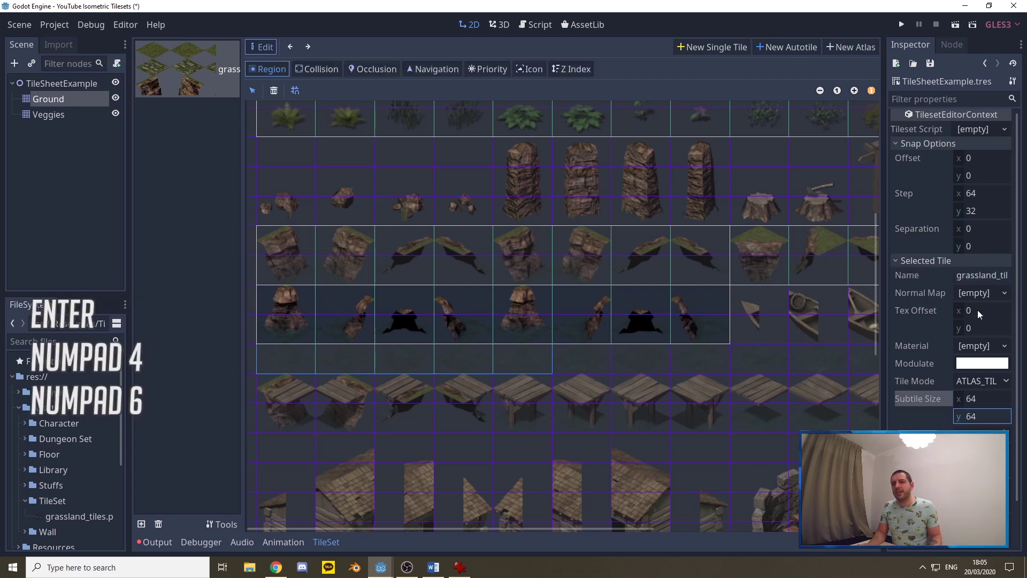
Step: Name the atlas of the rock tiles above the water row WC_Outer
click(948, 275)
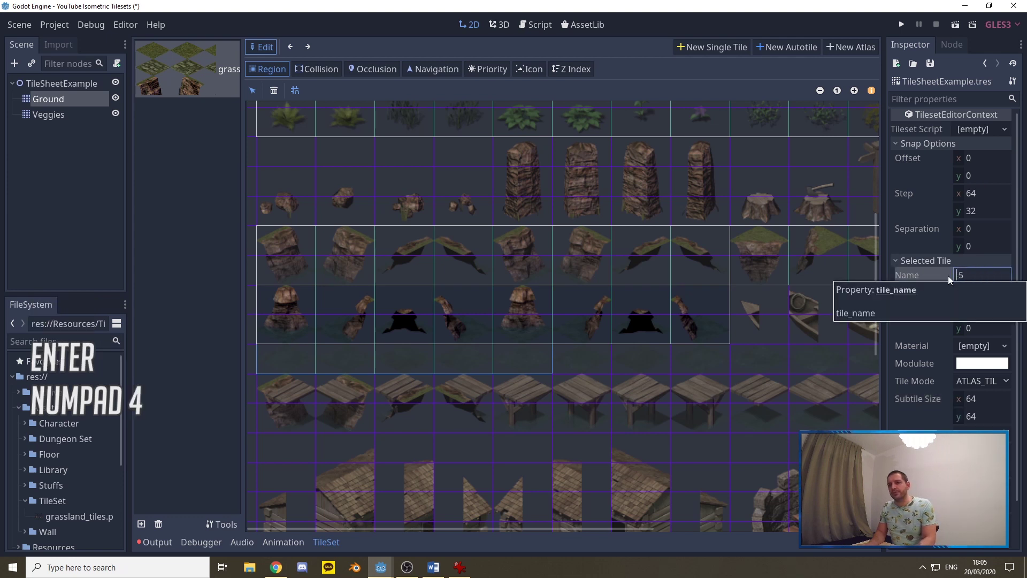
text(WC_Ou)
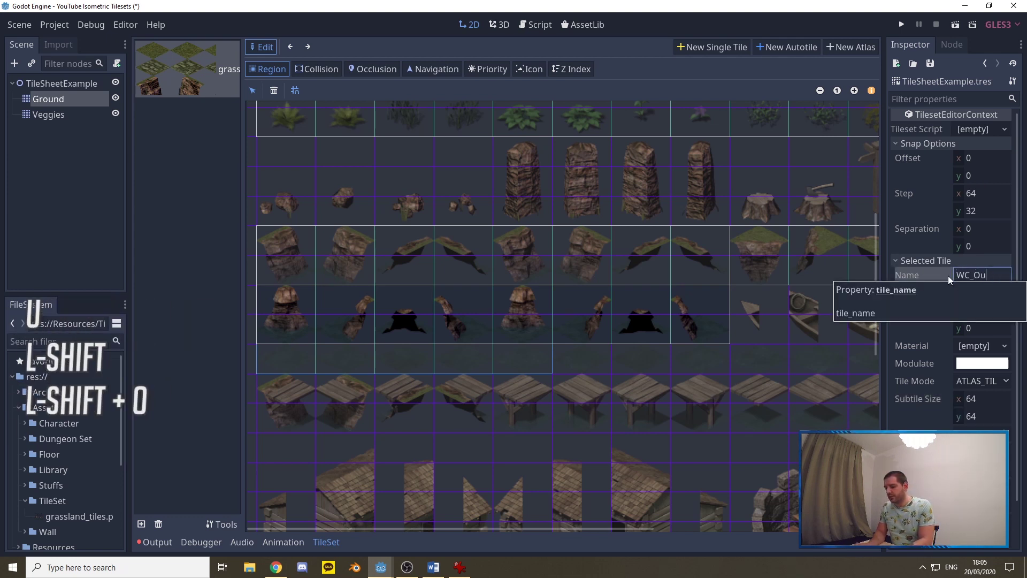
text(ter)
key(Return)
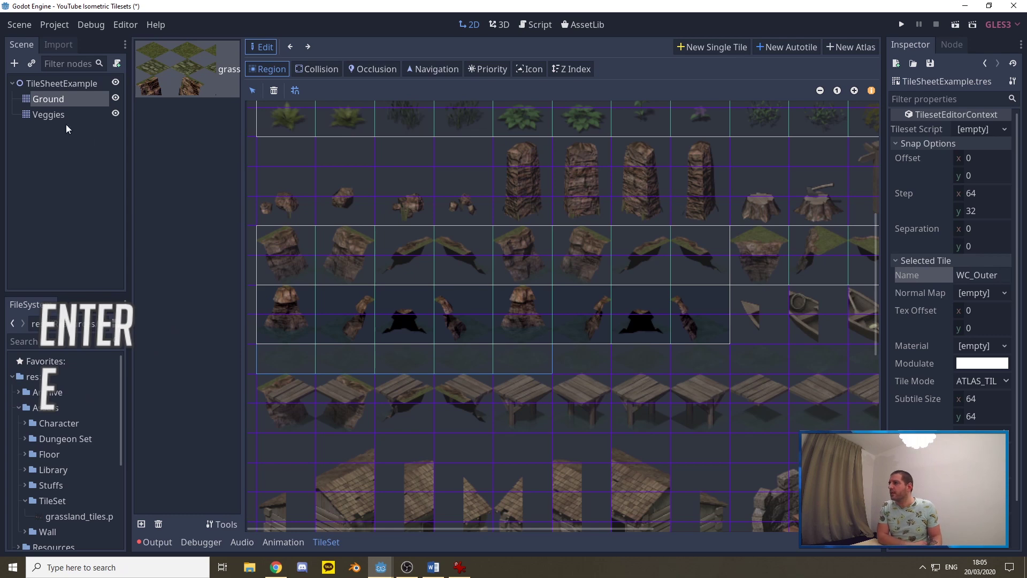
Step: Add a TileMap node as a child of the TileSheetExample root node
click(52, 115)
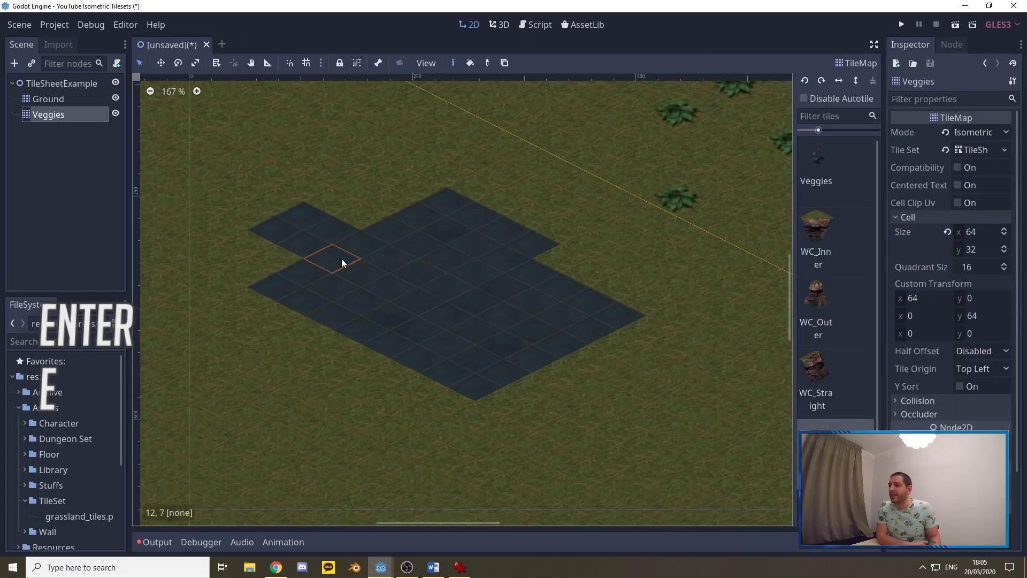
right_click(48, 83)
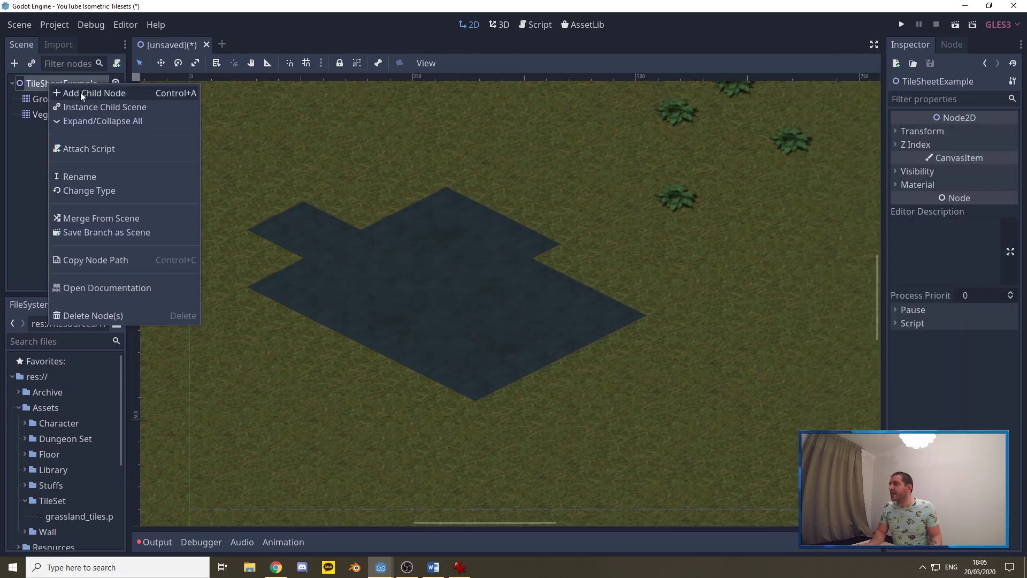
click(111, 95)
text(tilema)
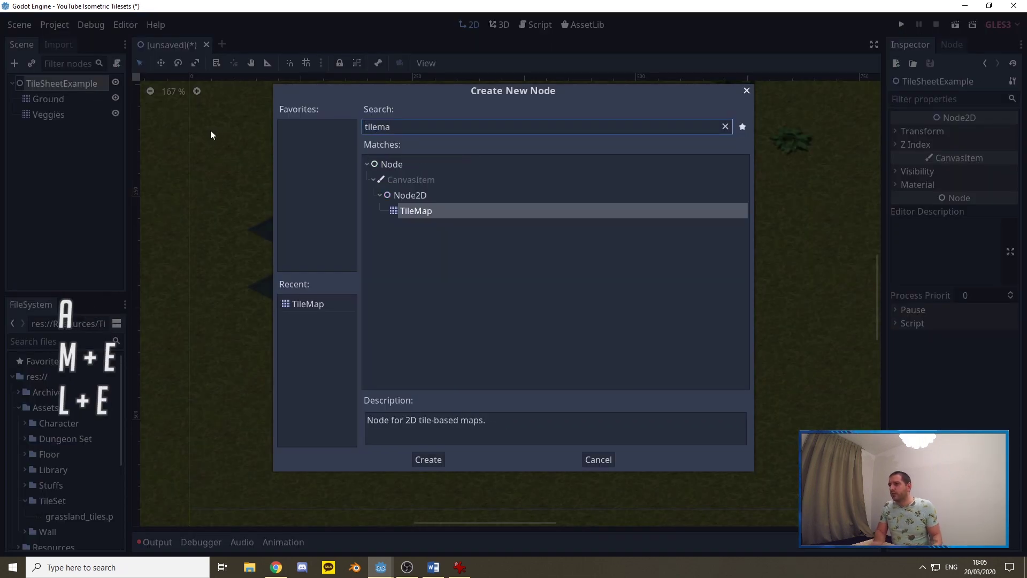
key(Return)
Step: Rename the new TileMap node as WaterCliffs
right_click(47, 135)
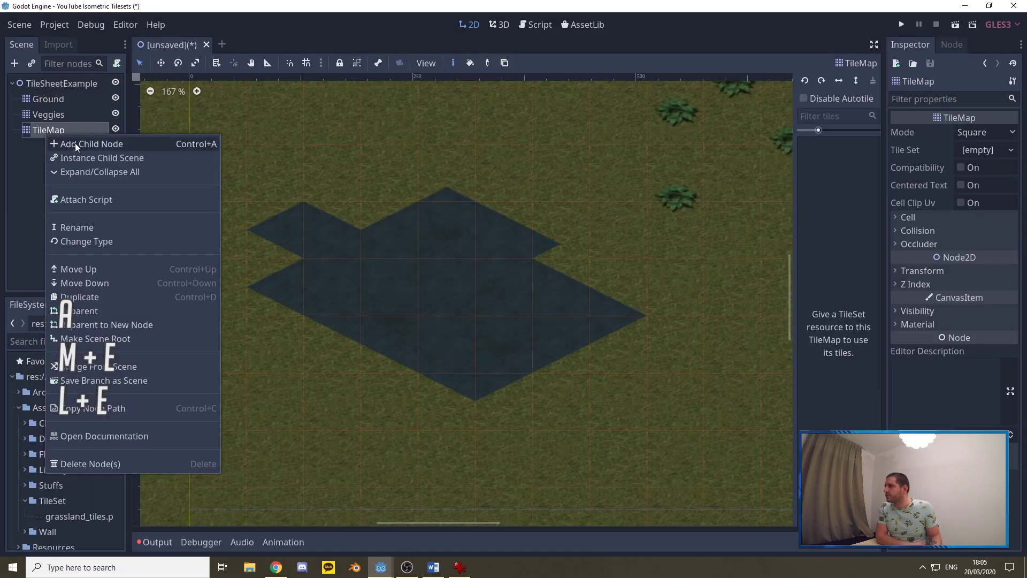
click(83, 227)
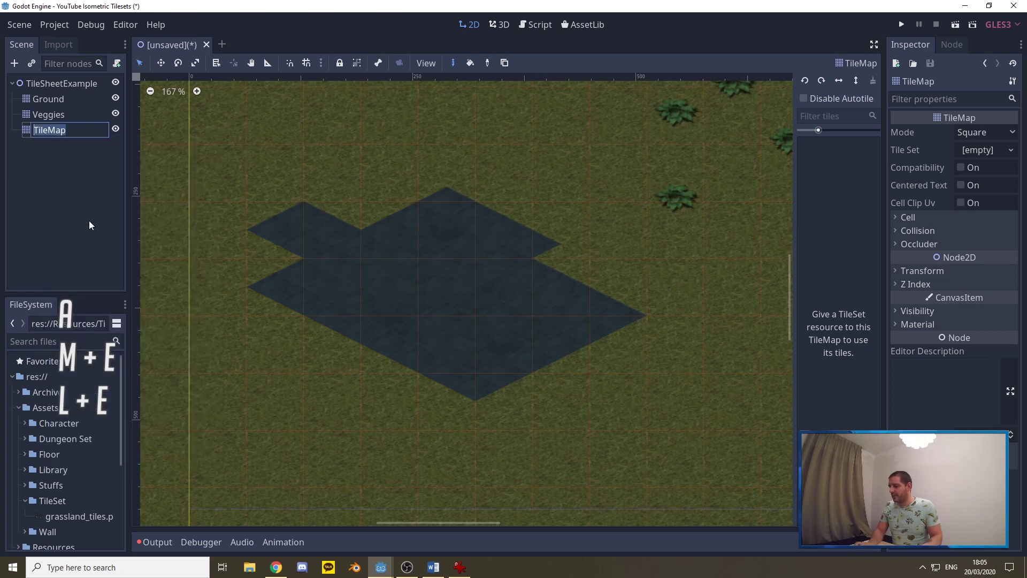
text(WaterCliffs)
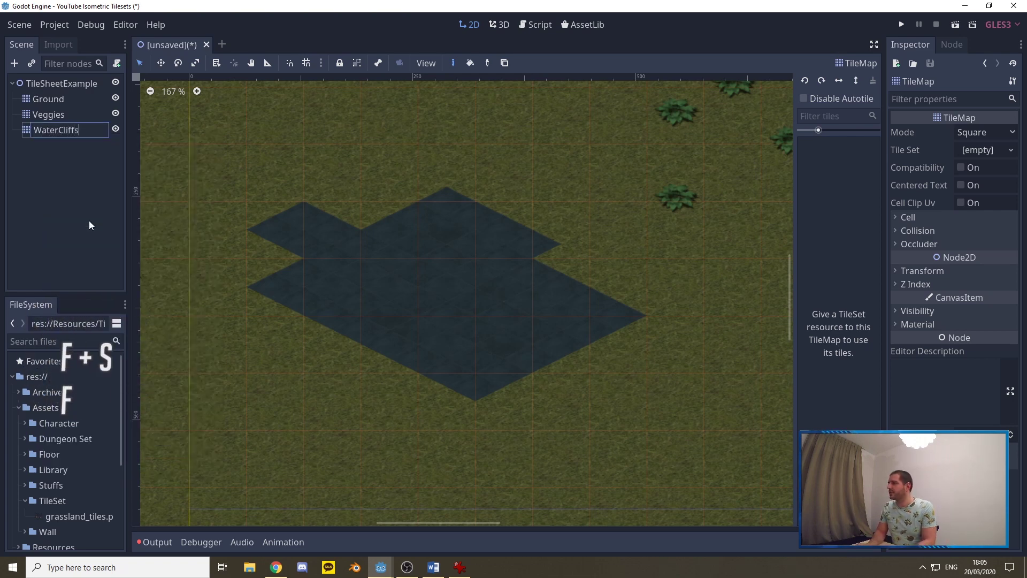
key(Return)
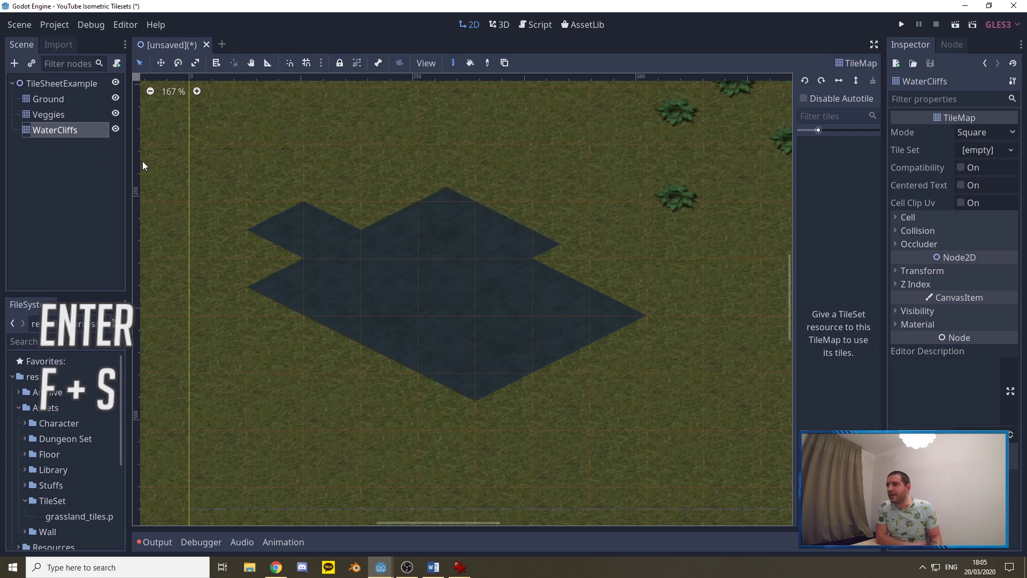
Step: Set the WaterCliffs tile map's mode to Isometric and its cell size y to 32
click(976, 133)
click(987, 161)
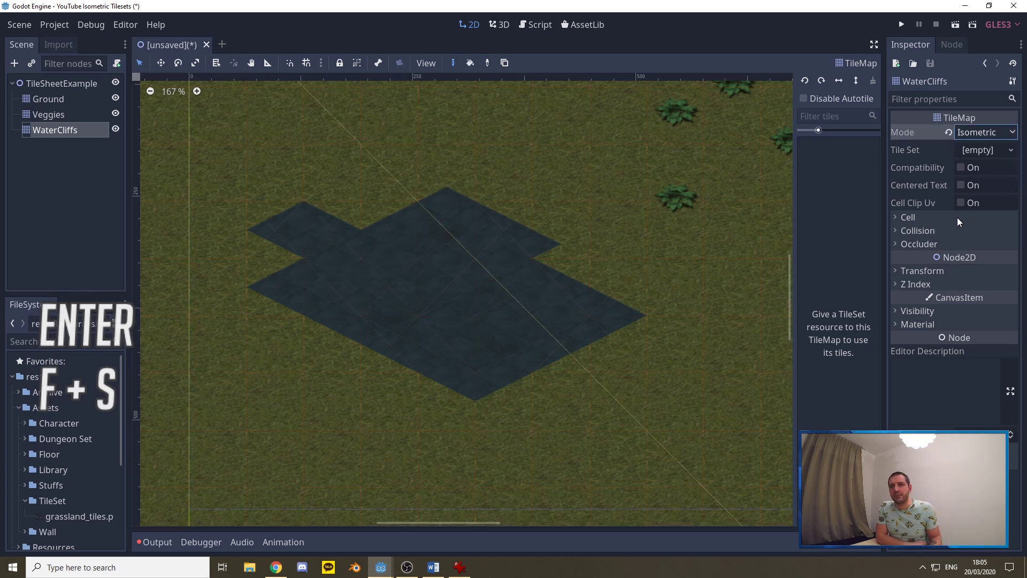
click(958, 217)
click(966, 249)
text(32)
key(Return)
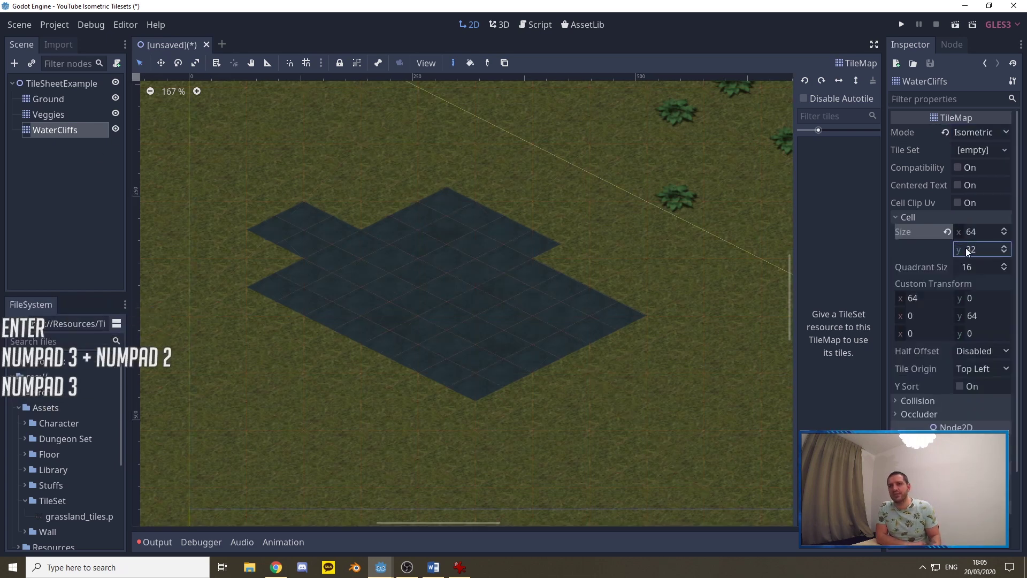
Step: Load the TileSheetExample tile set resource into the WaterCliffs tile map
click(1005, 152)
click(973, 193)
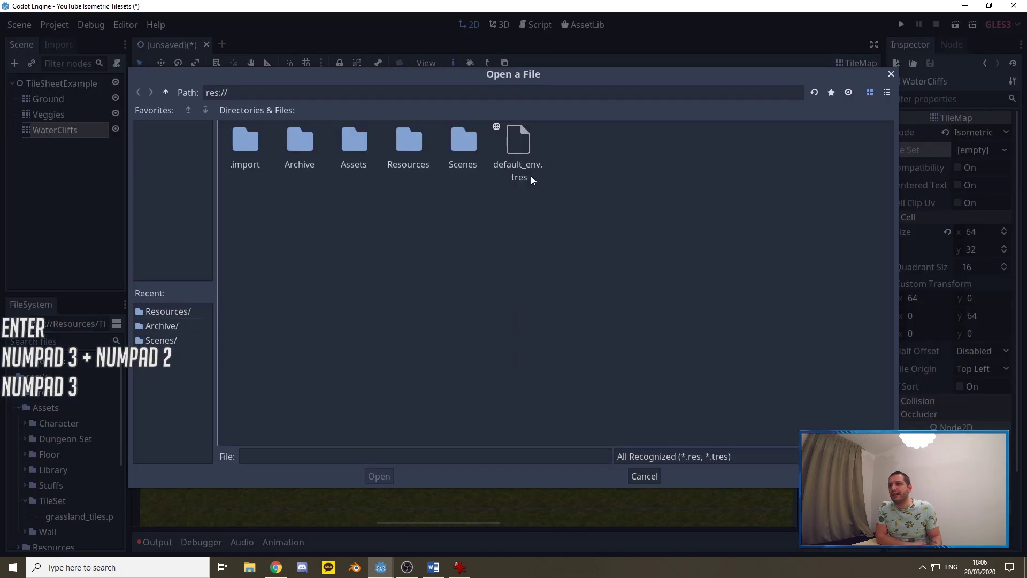
double_click(517, 139)
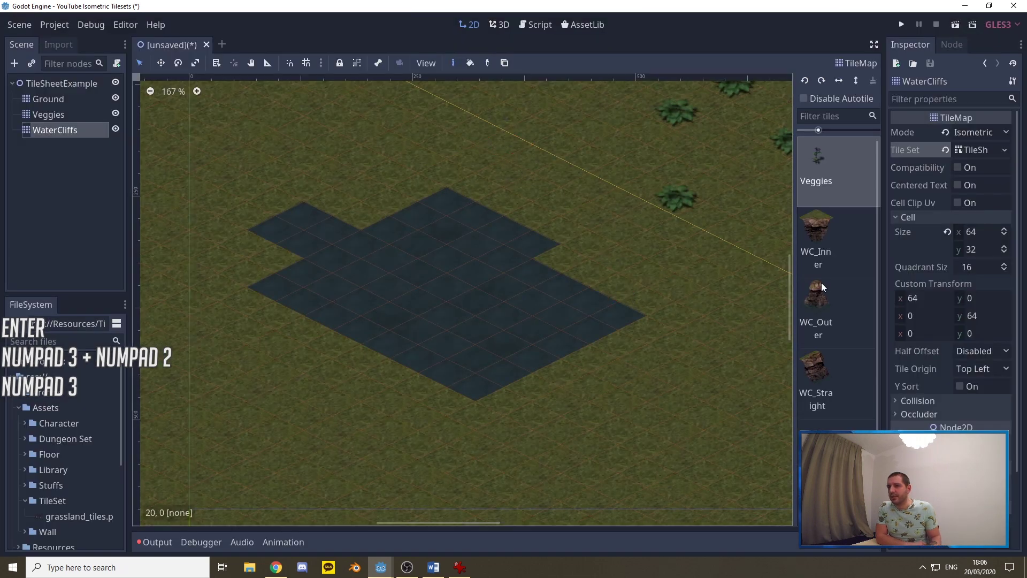
Step: Widen the tile palette so the water-cliff subtiles line up four per row, checking the WC_Inner, WC_Outer and WC_Straight atlases
scroll(835, 257, down, 1)
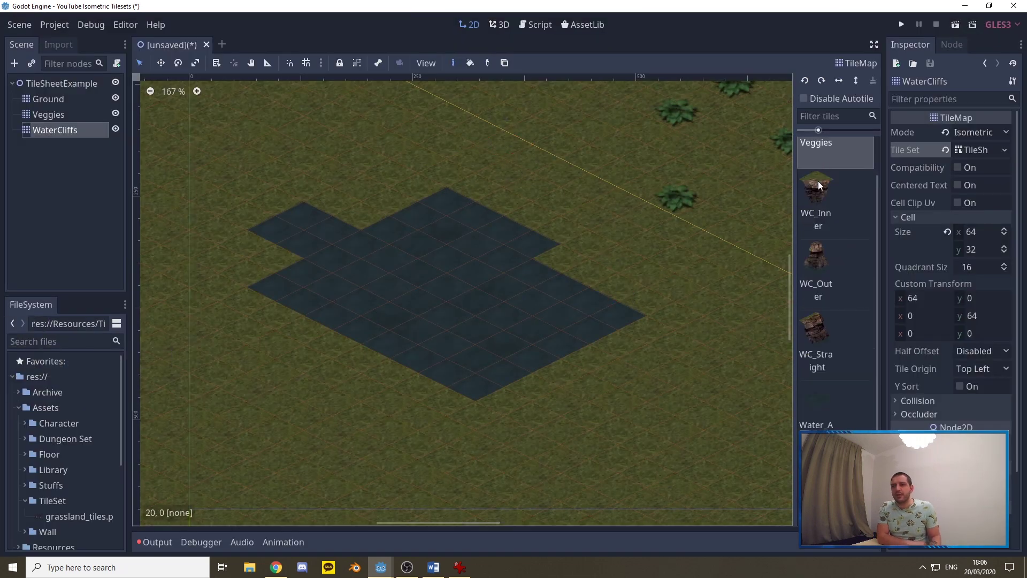
drag(795, 262, 751, 261)
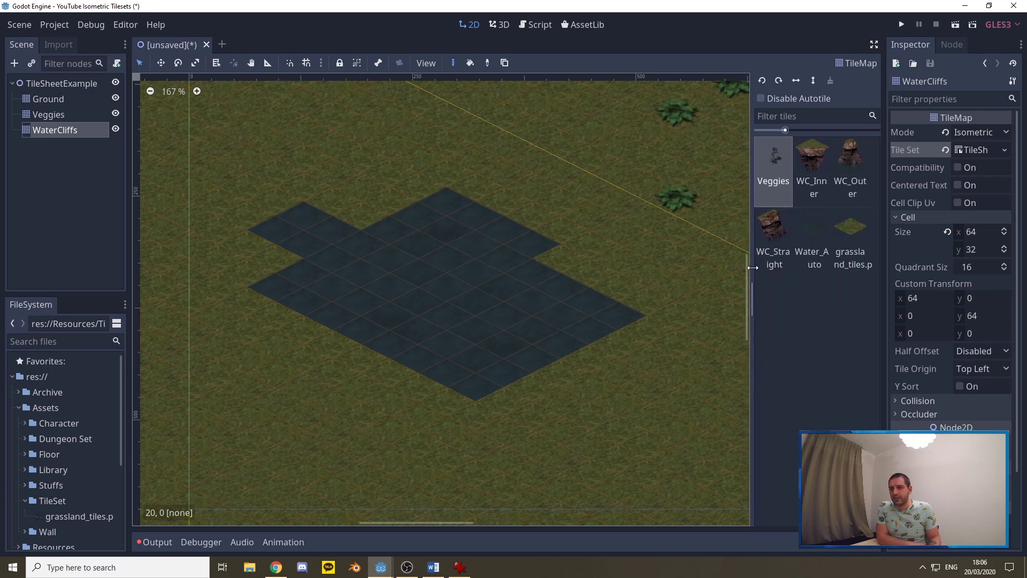
click(811, 183)
click(850, 164)
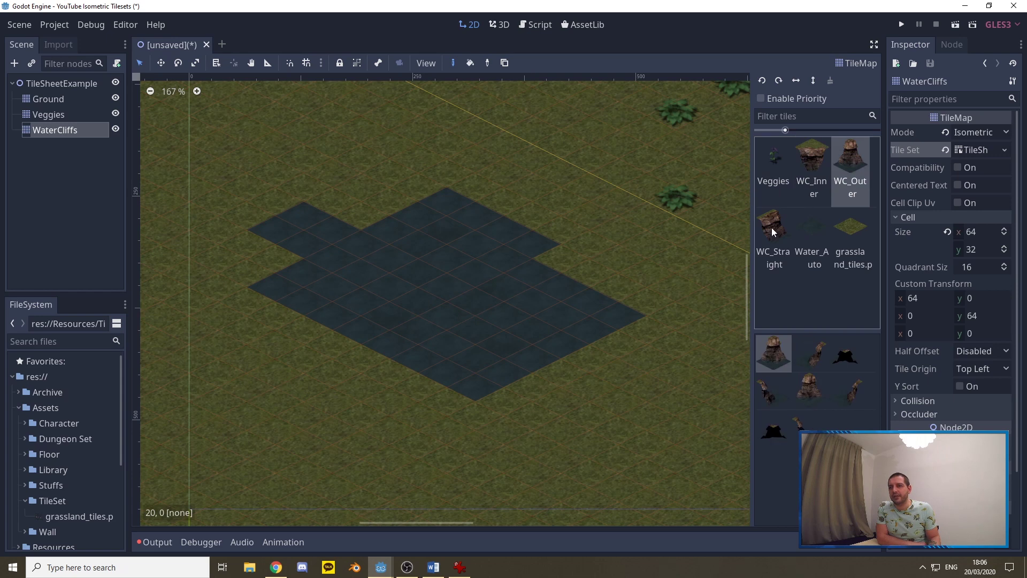
click(771, 226)
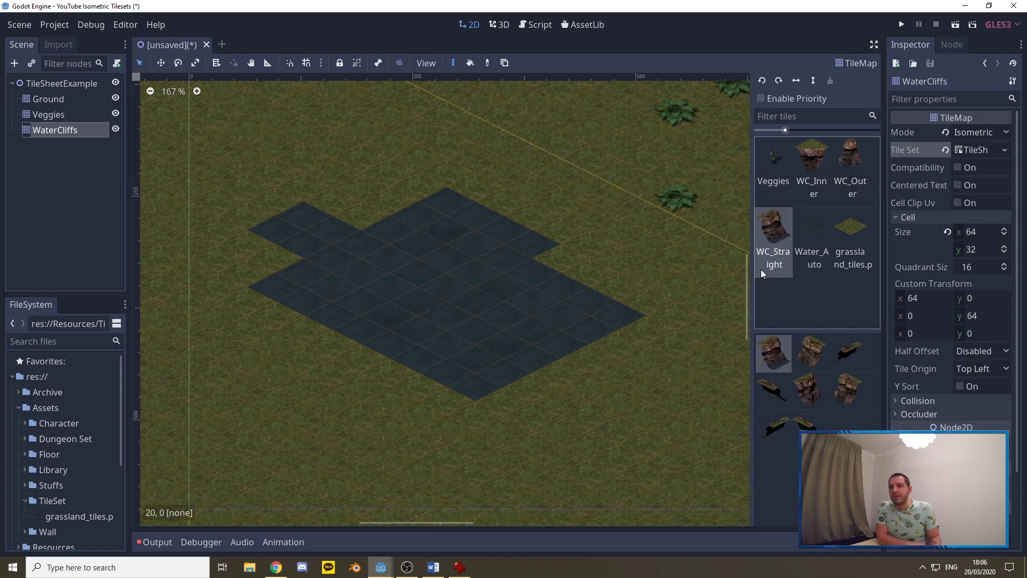
drag(750, 273, 720, 273)
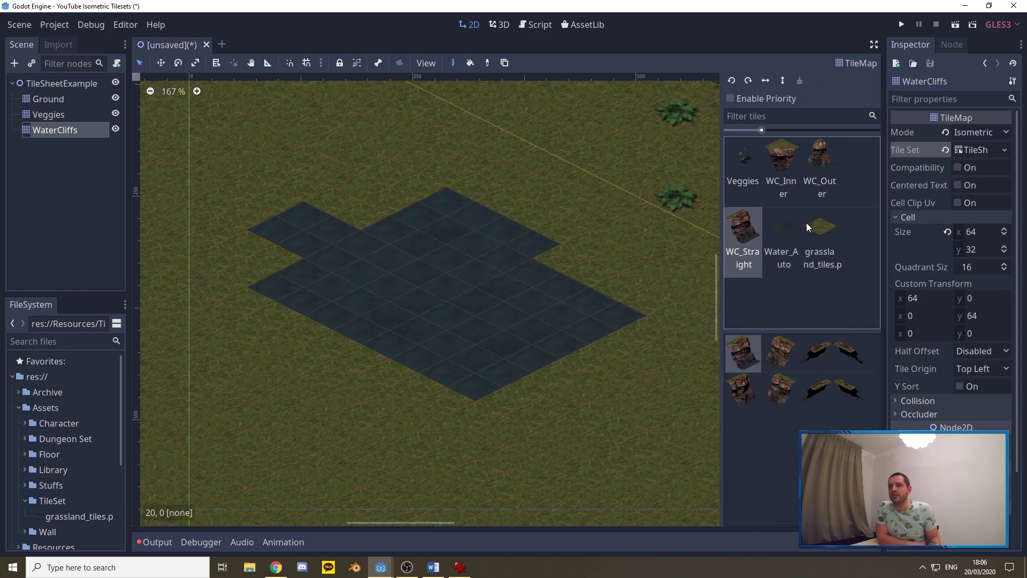
Step: Try placing the first WC_Inner subtile above the pond's two upper corners without a texture offset
click(778, 162)
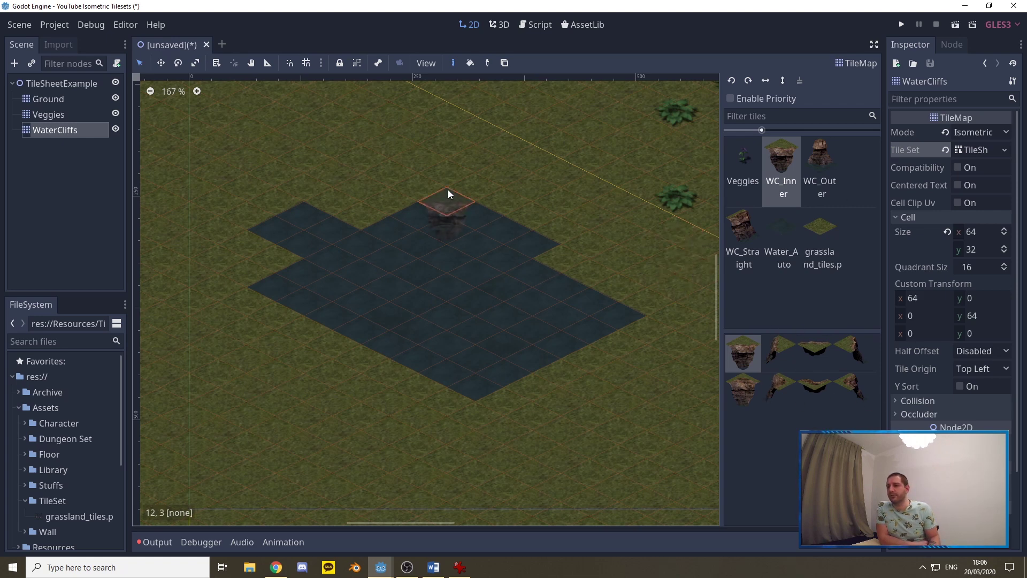
click(447, 149)
click(303, 158)
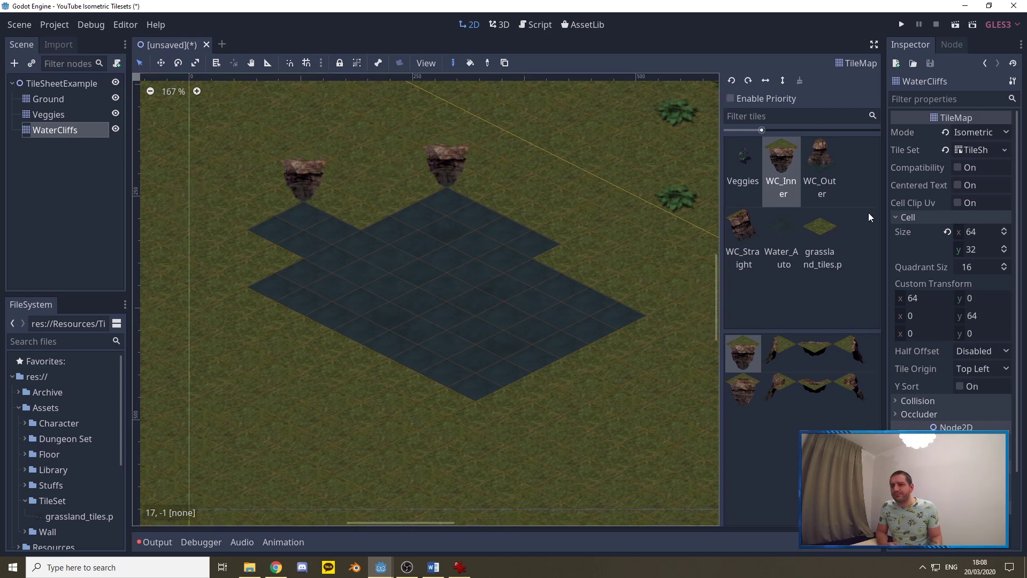
Step: Open the tile set for editing and set the WC_Straight atlas's texture offset y to -32
click(980, 150)
click(160, 55)
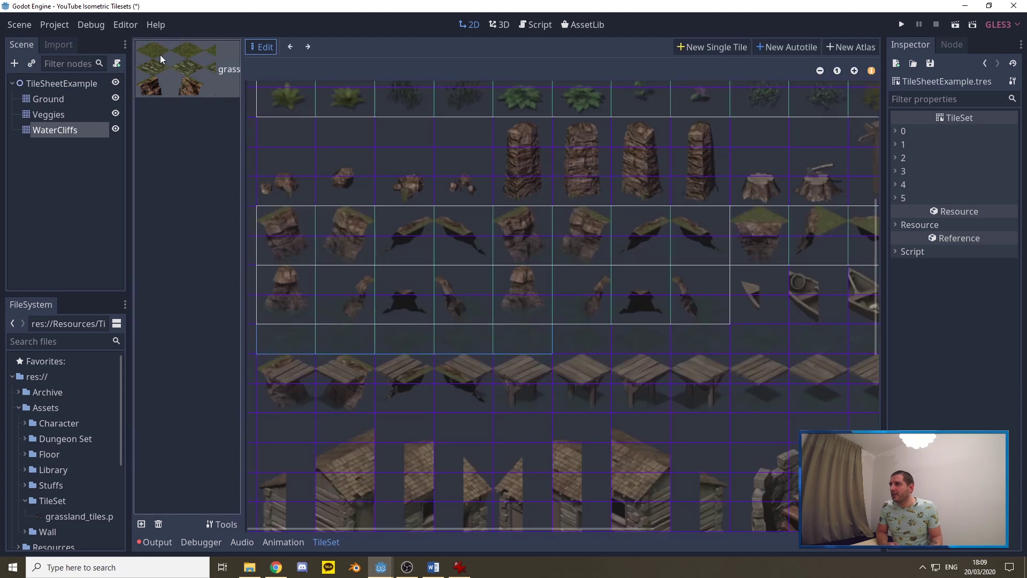
click(307, 218)
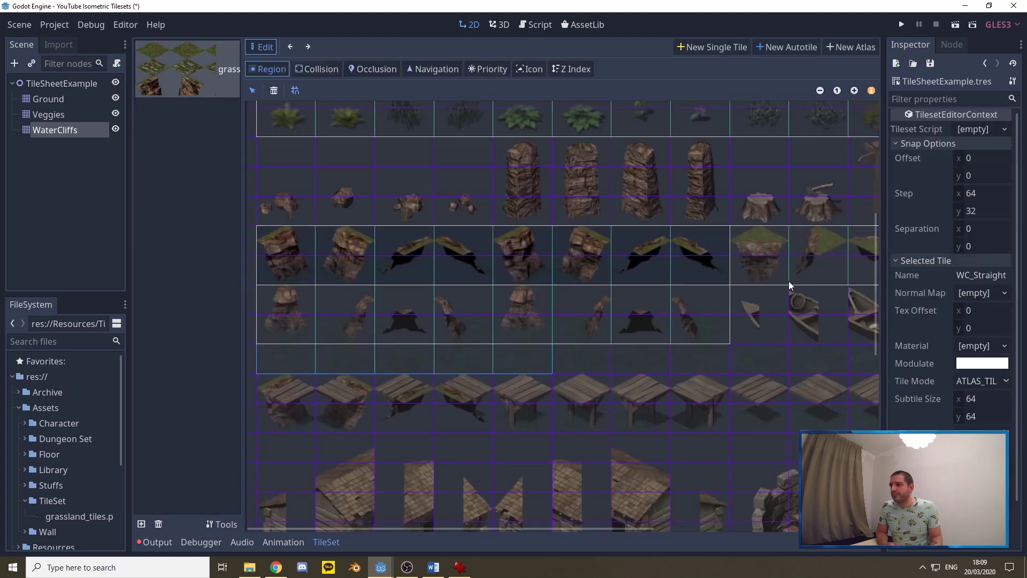
click(974, 328)
text(3)
key(Return)
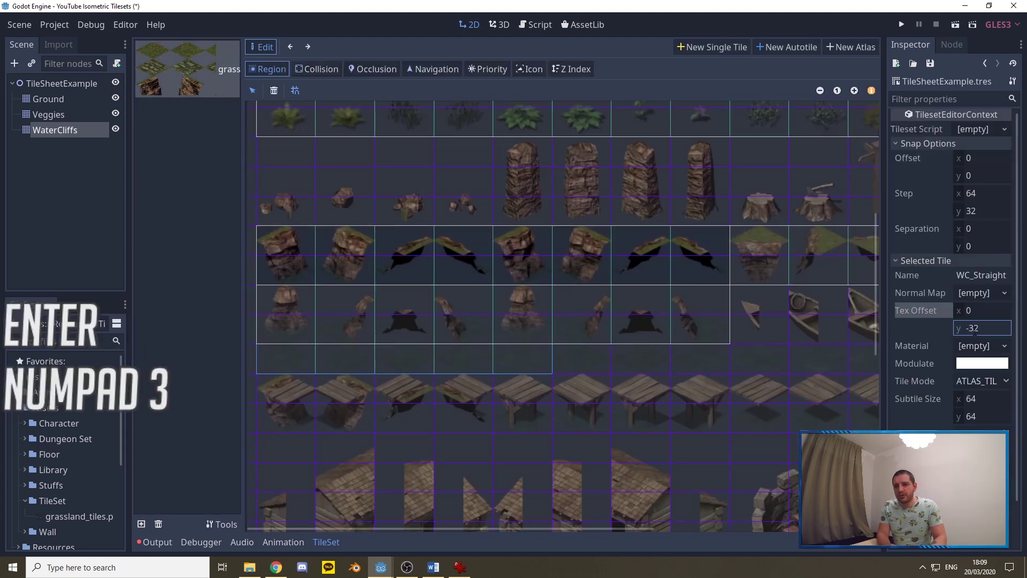
Step: Set the WC_Inner atlas's texture offset y to -32
click(821, 256)
drag(968, 331, 967, 343)
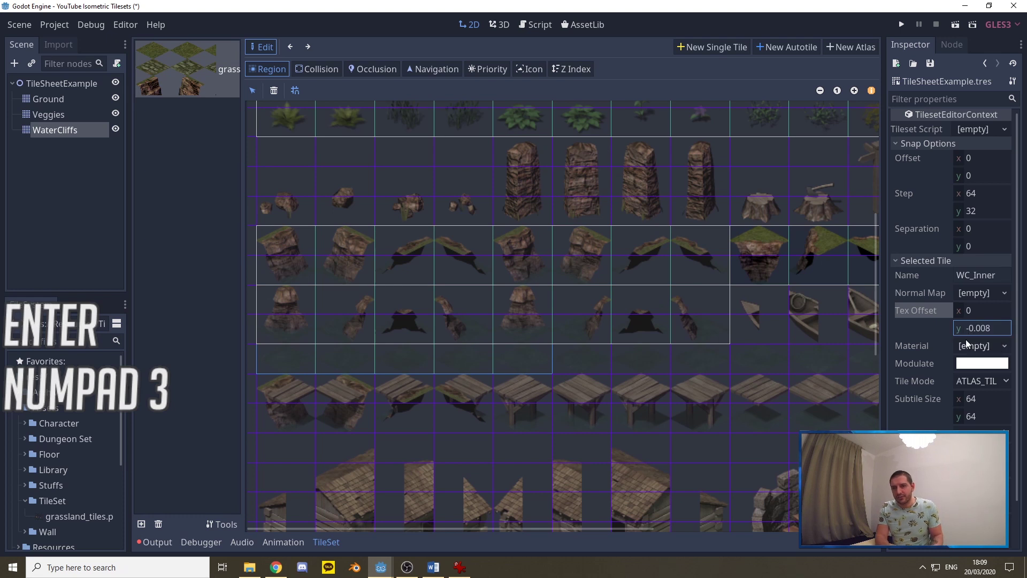
text(-32)
key(Return)
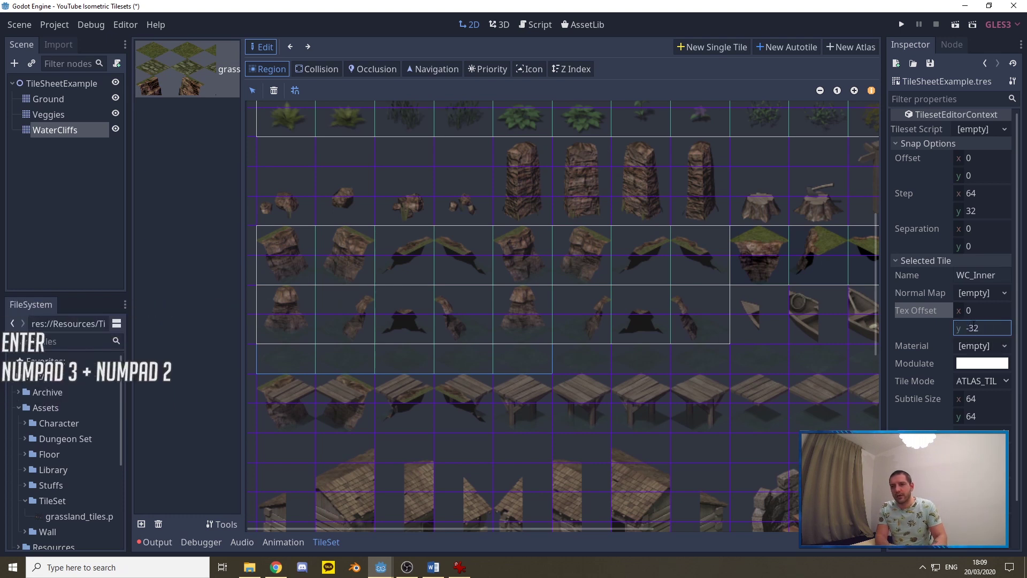
Step: Set the WC_Outer atlas's texture offset y to -32
click(621, 303)
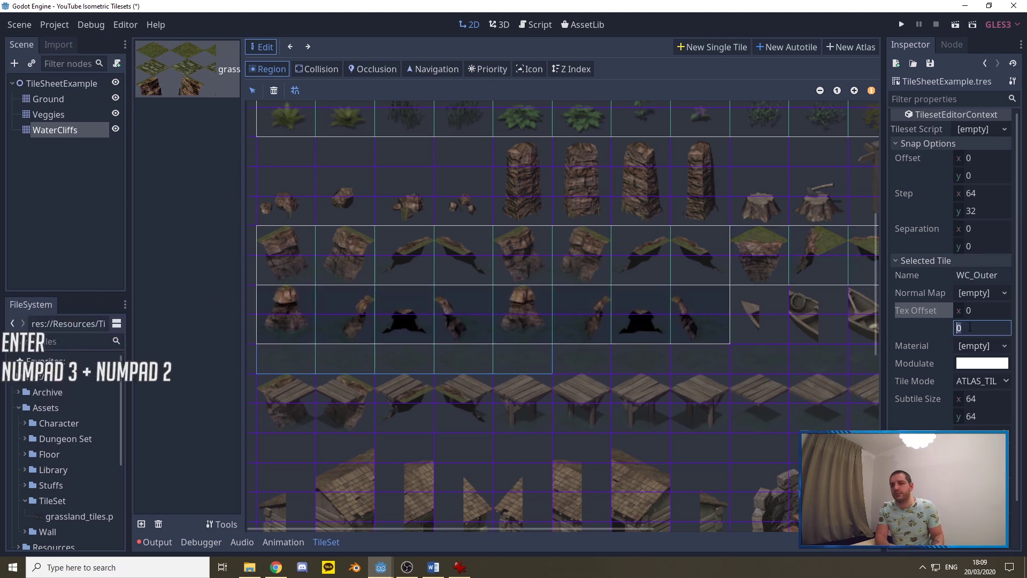
text(-32)
key(Return)
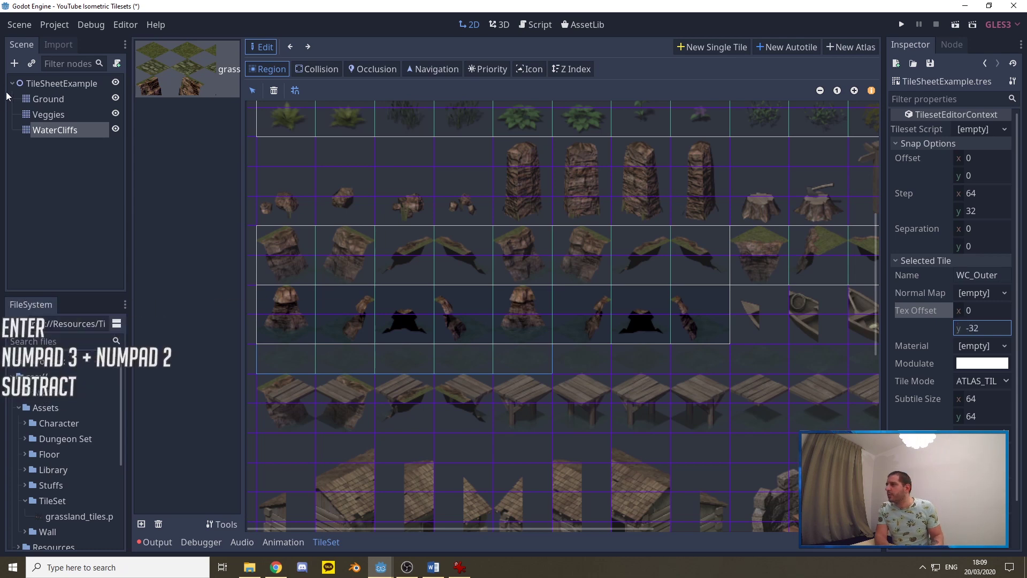
Step: On WaterCliffs, place the first WC_Inner subtile at the pond's two upper corners and the second at its two right corners
click(54, 130)
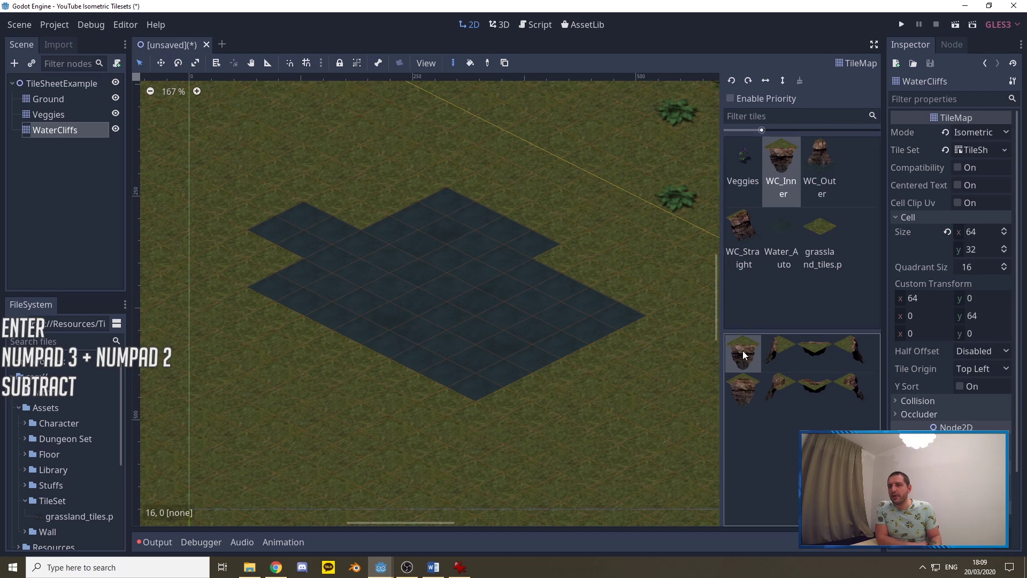
click(444, 155)
click(302, 167)
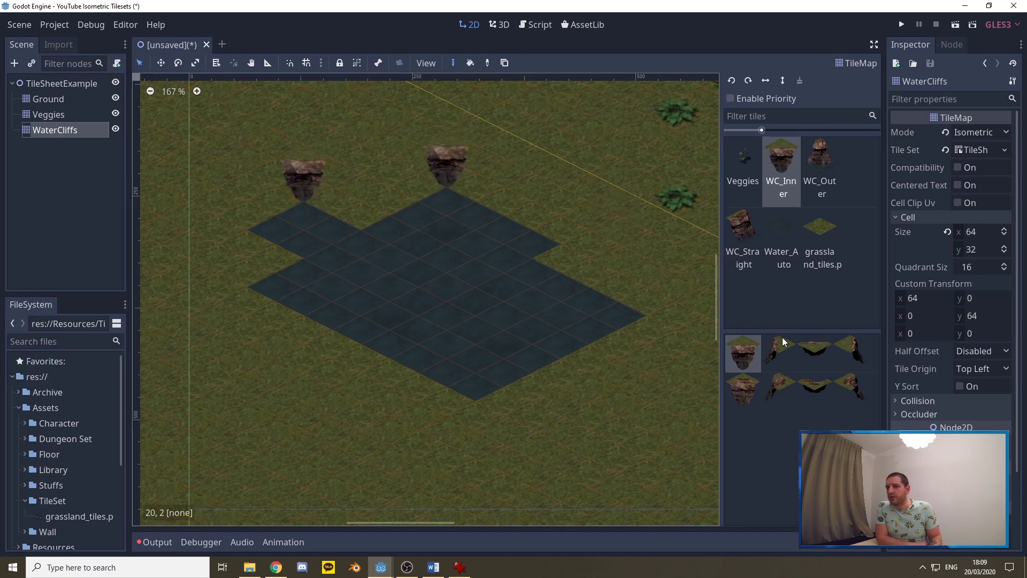
click(782, 341)
click(588, 236)
click(666, 316)
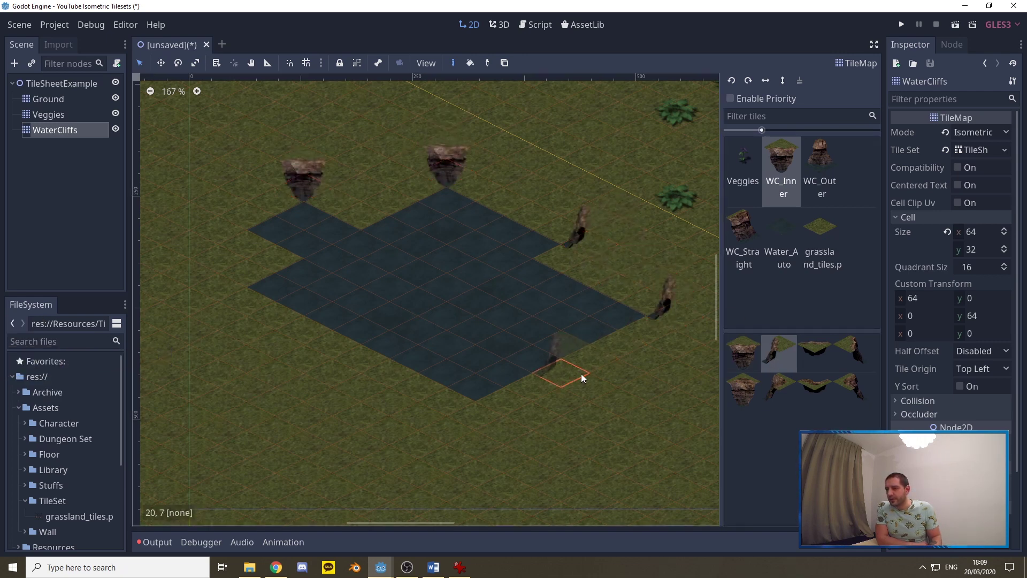
Step: Place the third WC_Inner subtile at the pond's bottom corner and the fourth at its two left corners
click(815, 351)
click(474, 420)
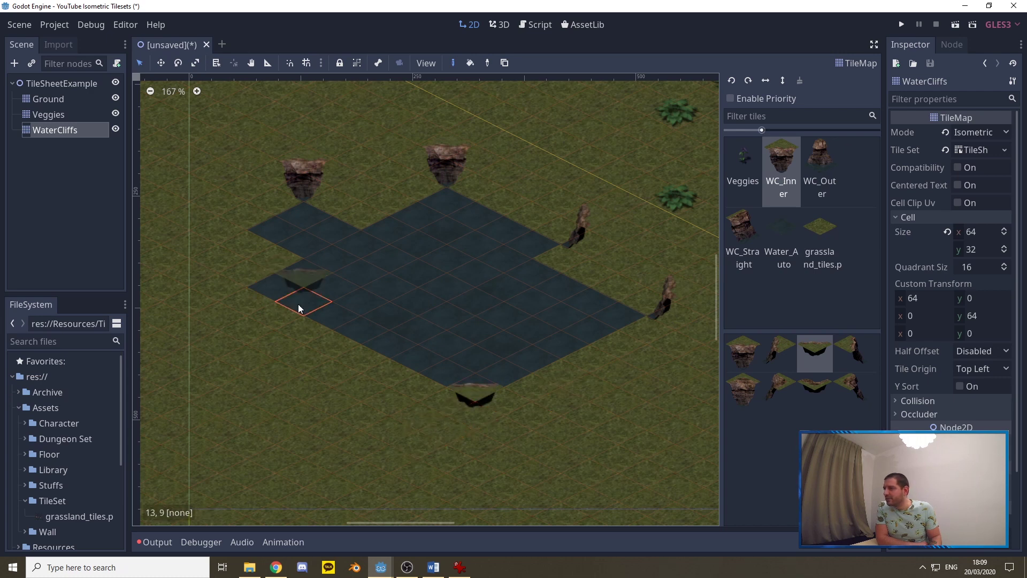
click(855, 352)
click(226, 280)
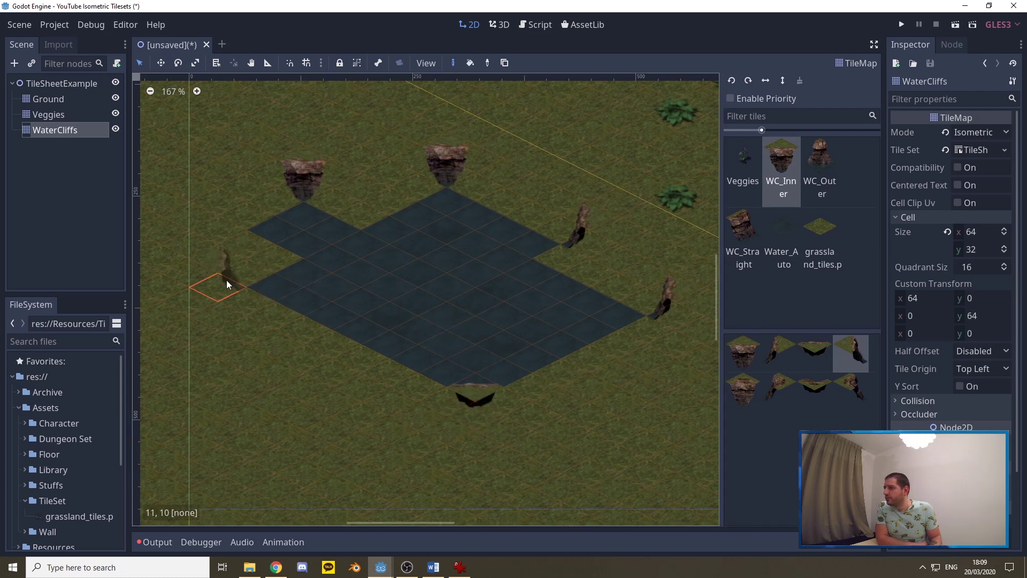
click(224, 227)
Step: Place the matching WC_Outer subtiles at the pond's upper, right and left inward-cutting corners
click(814, 156)
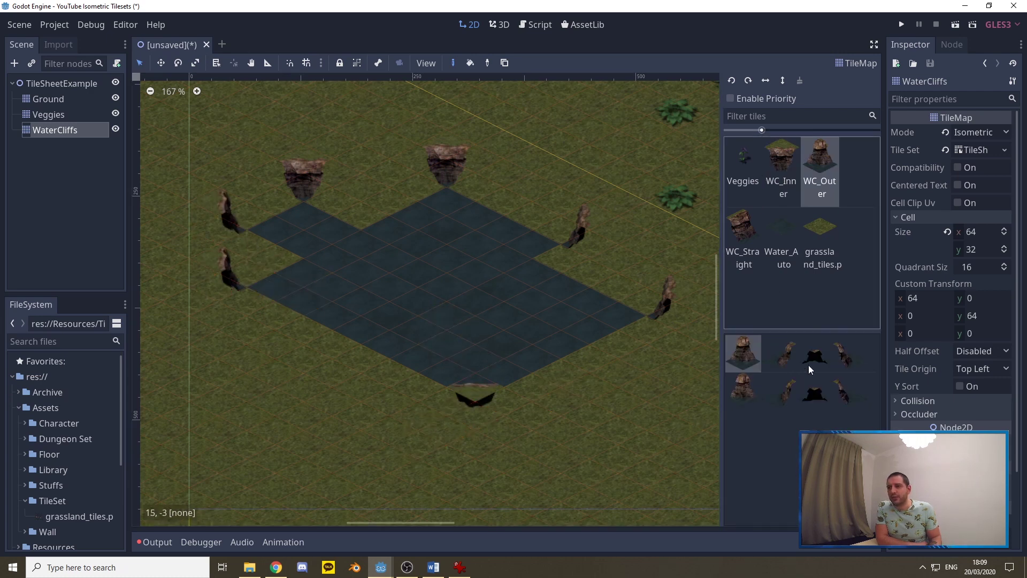
click(363, 210)
click(784, 355)
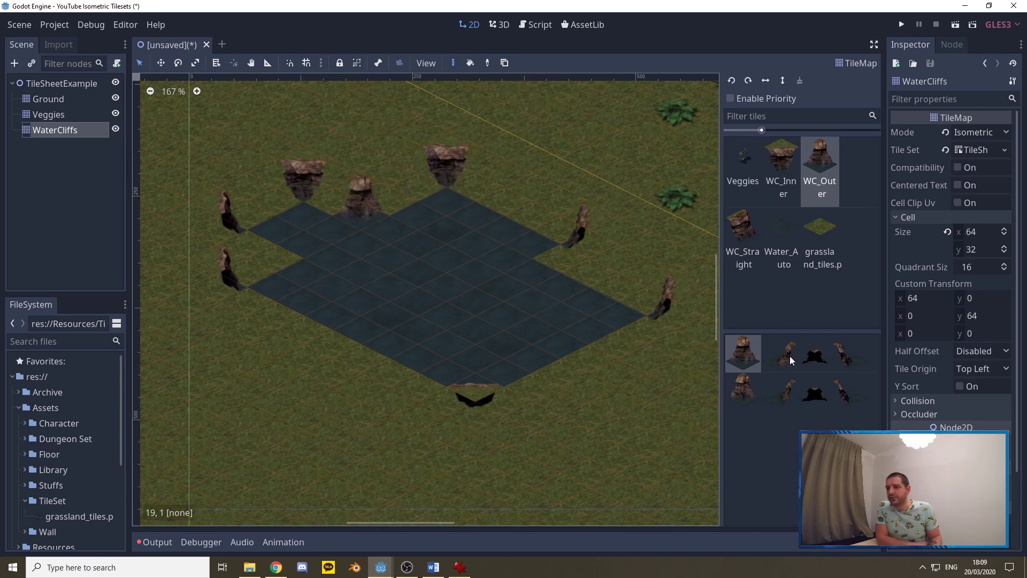
click(562, 259)
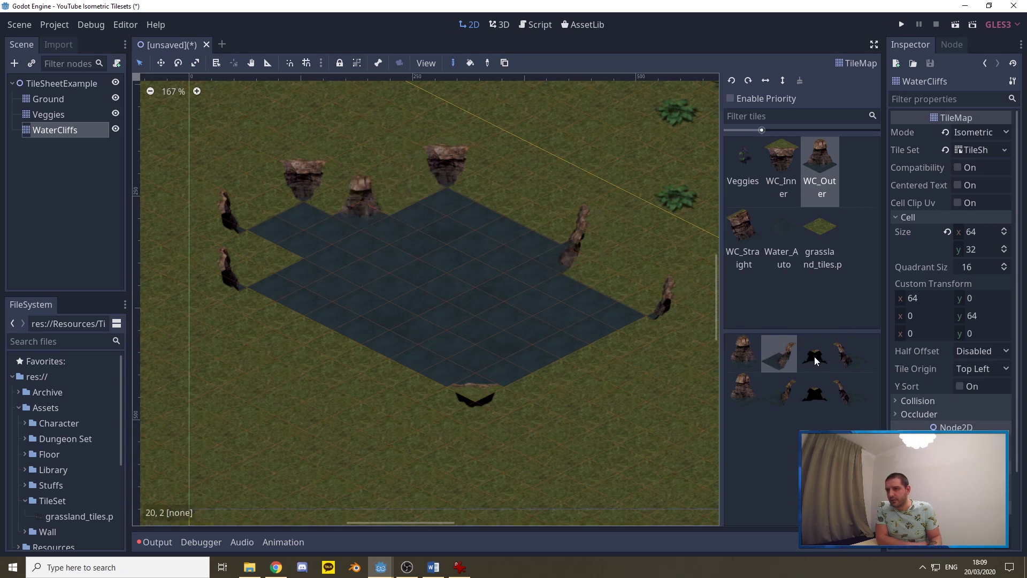
click(850, 356)
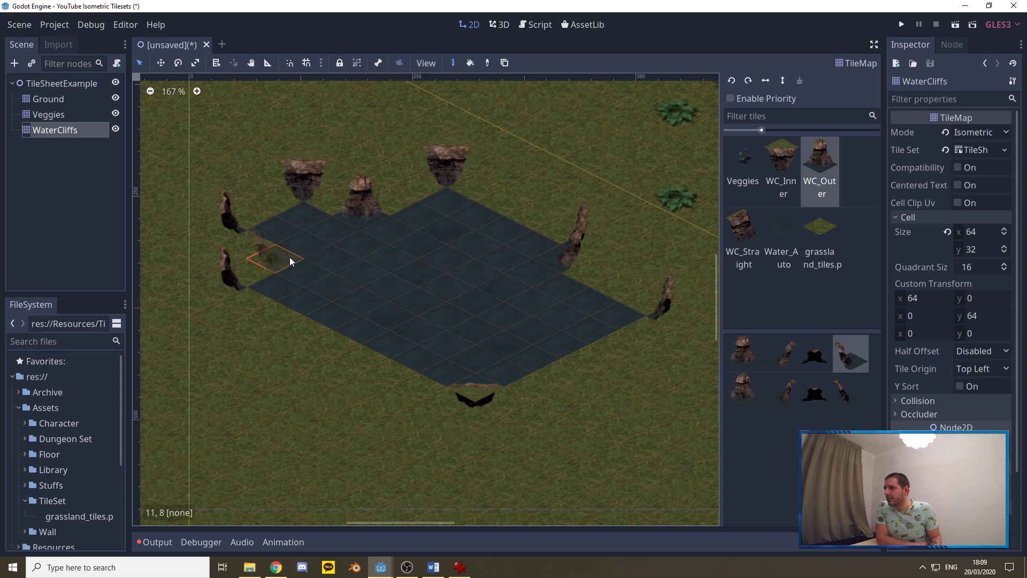
click(268, 261)
Step: Line the pond's upper-left bay with WC_Straight cliffs, using the first subtile on its left-hand edge and the second on its right-hand edge
click(736, 236)
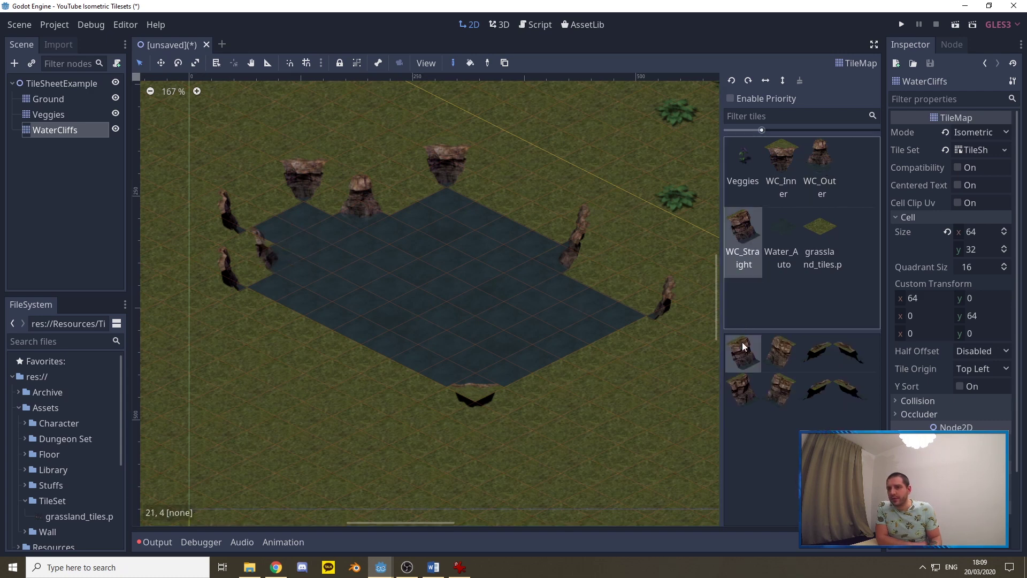
shift+drag(252, 213, 267, 200)
click(773, 348)
shift+drag(408, 218, 319, 199)
Step: Line the edges beside the pond's upper peak with the first WC_Straight subtile on the left slope and the second on the right
click(743, 353)
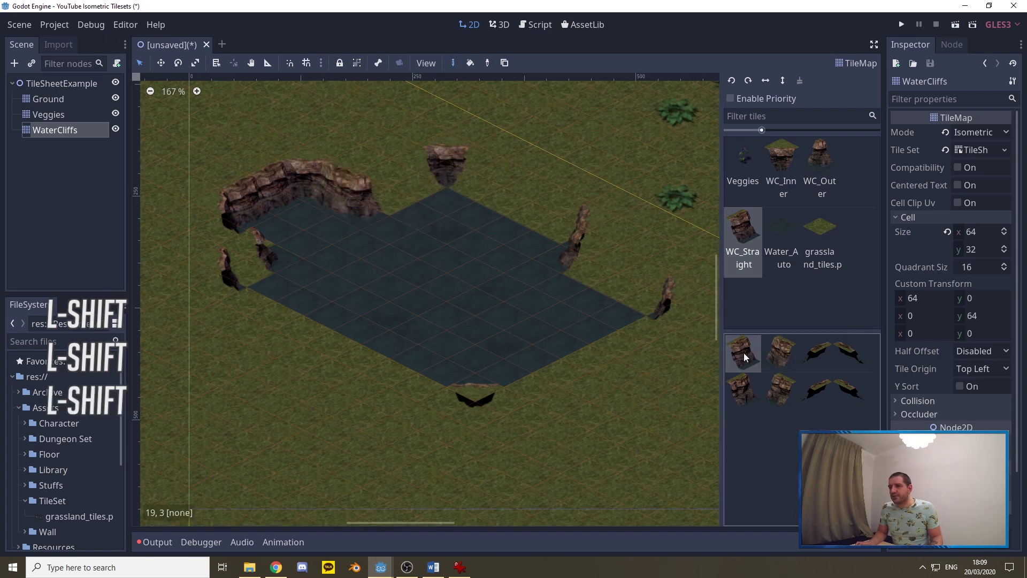
mouse_move(410, 192)
shift+mouse_down()
mouse_move(433, 179)
mouse_move(539, 198)
shift+mouse_up()
click(779, 353)
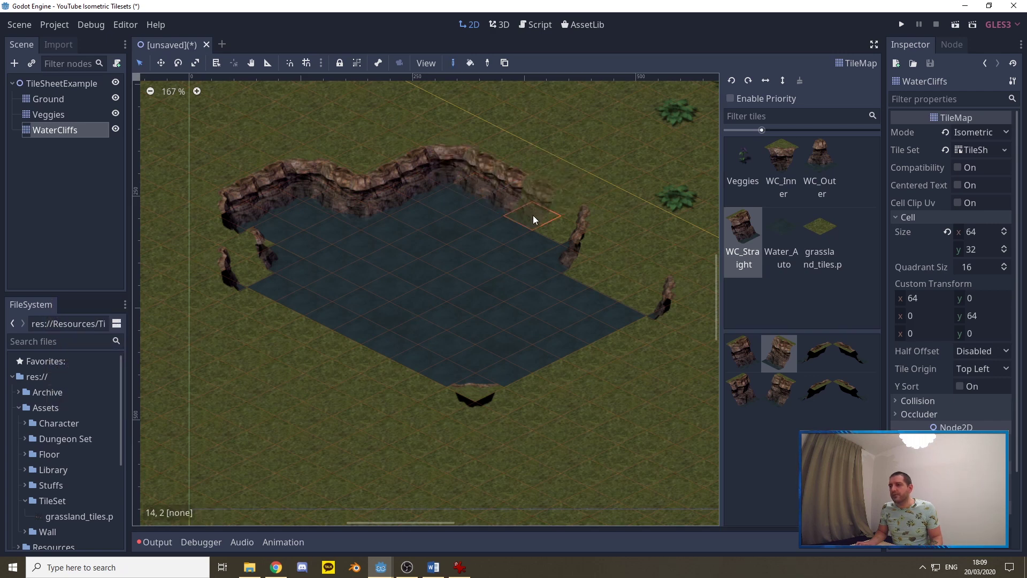
mouse_move(530, 219)
shift+mouse_down()
mouse_move(570, 256)
mouse_move(642, 247)
mouse_move(515, 167)
mouse_move(582, 197)
mouse_move(559, 228)
shift+mouse_up()
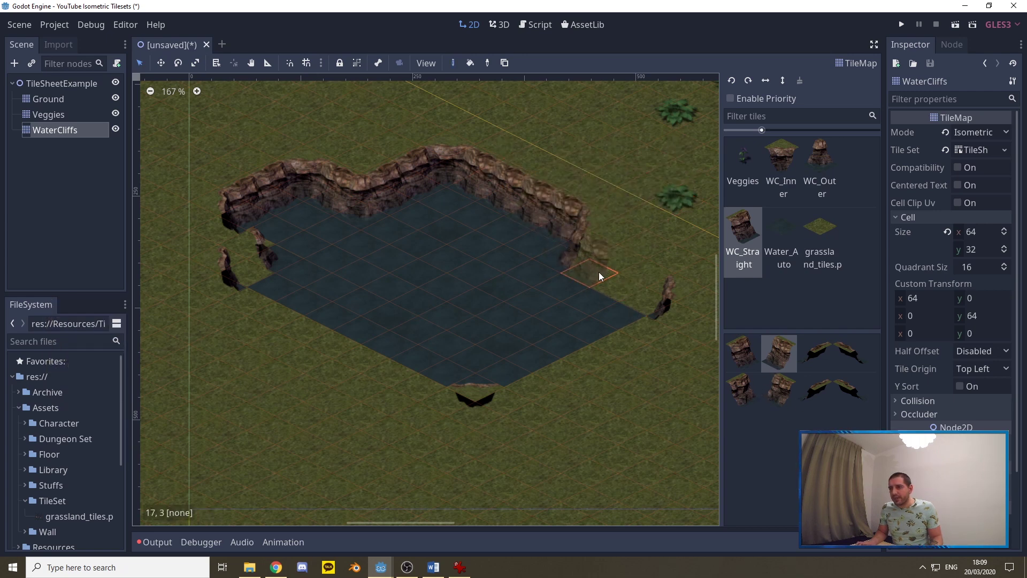
Step: Fill the remaining right-hand slope with the second WC_Straight subtile and the pond's two lower edges with the third and fourth
mouse_move(601, 275)
shift+mouse_down()
mouse_move(633, 300)
mouse_move(668, 307)
mouse_move(522, 393)
mouse_move(478, 399)
mouse_move(305, 333)
mouse_move(248, 305)
mouse_move(227, 281)
shift+mouse_up()
click(819, 355)
click(850, 353)
Step: Close the left notch with the second-row first WC_Straight subtile on its lower side and the first-row fourth subtile on its upper side
click(744, 390)
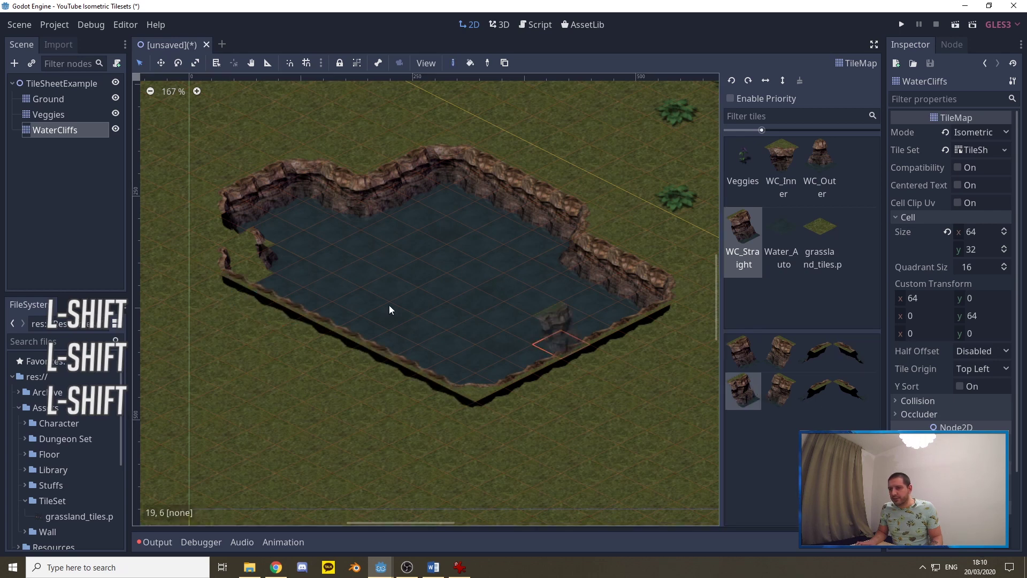
click(247, 268)
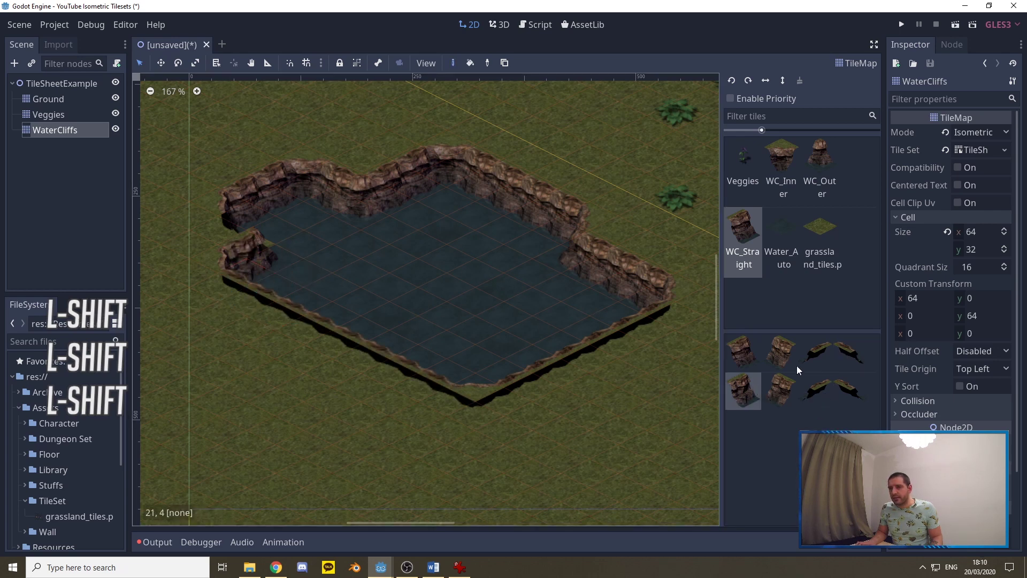
click(744, 353)
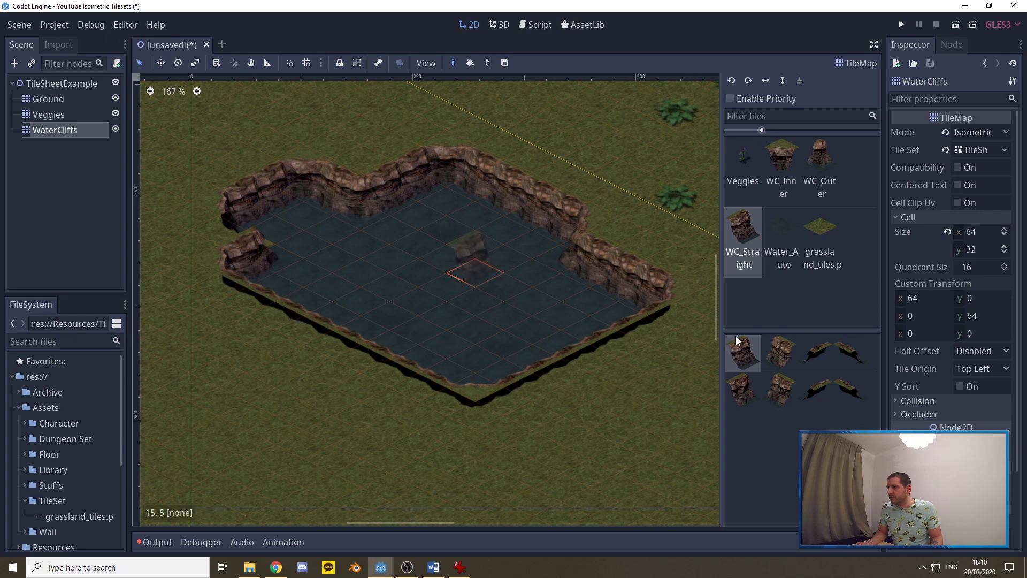
click(838, 352)
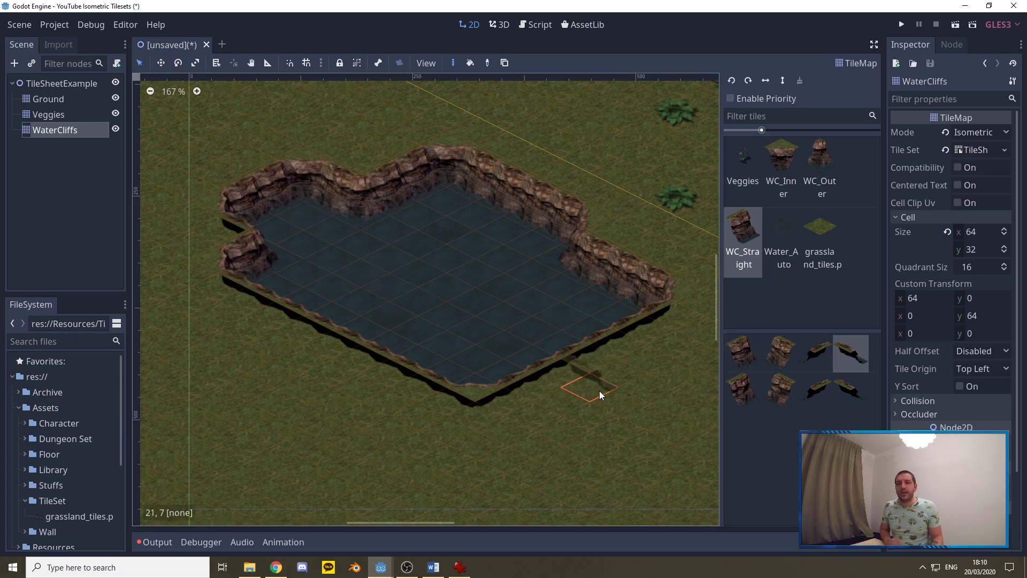
Step: Replace the pond's far right corner and upper-left corner with the second-row second and fourth WC_Inner subtiles
click(789, 167)
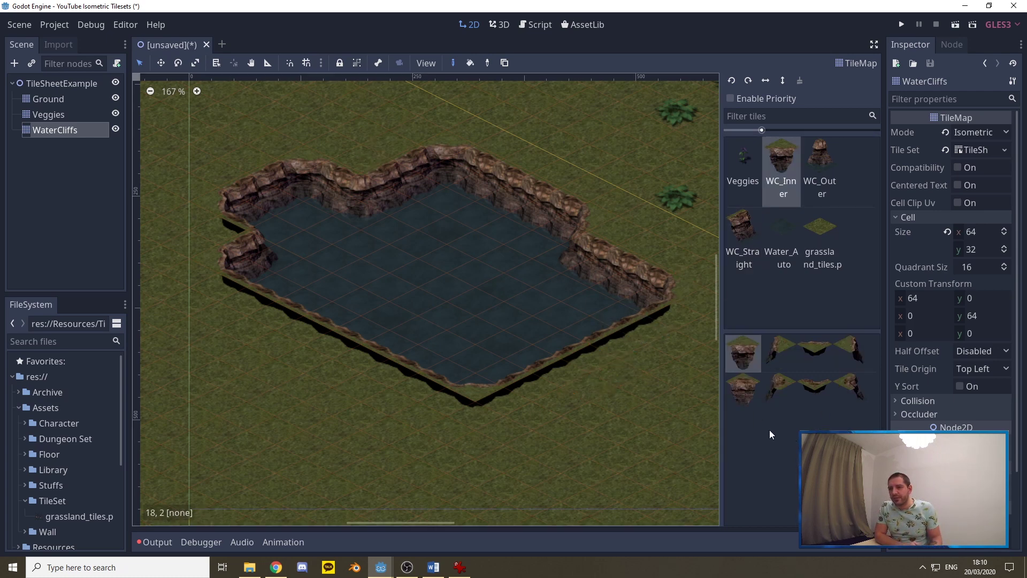
click(777, 383)
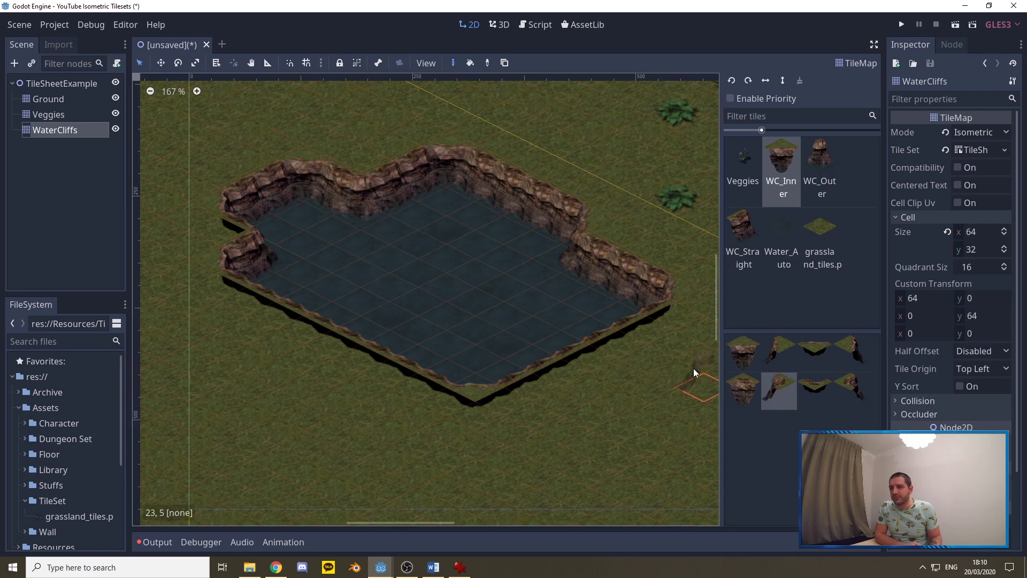
click(587, 221)
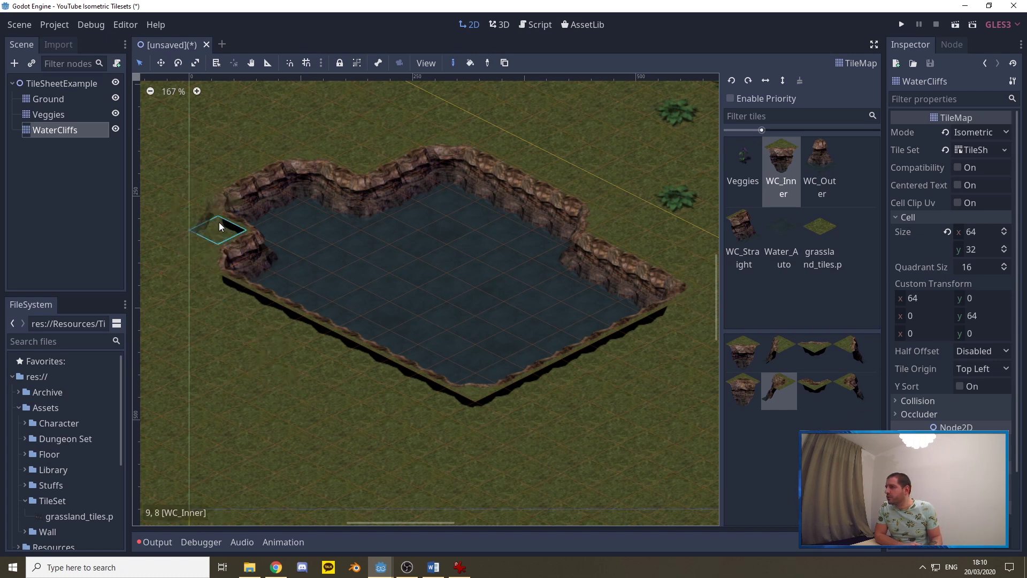
click(862, 393)
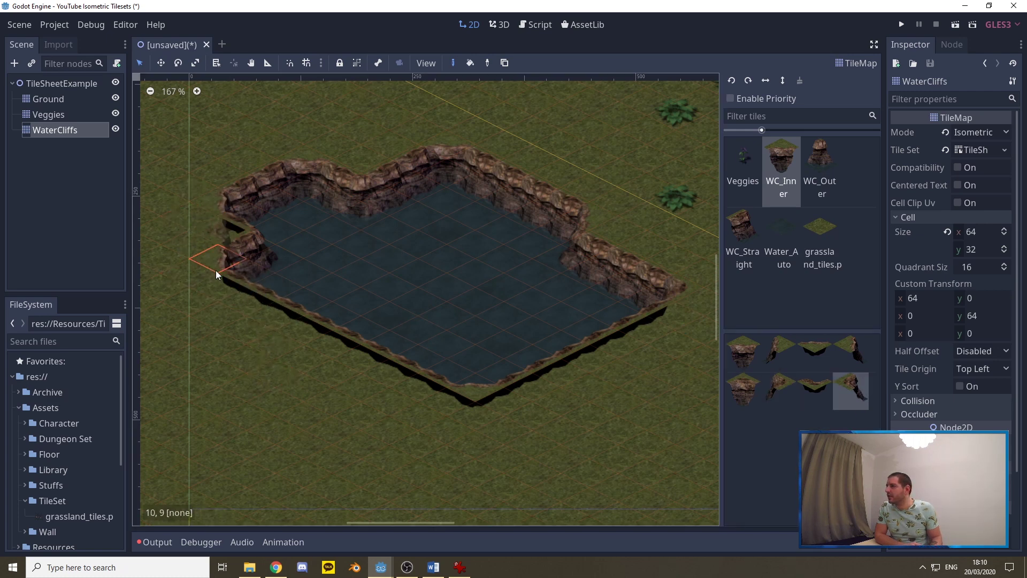
click(224, 240)
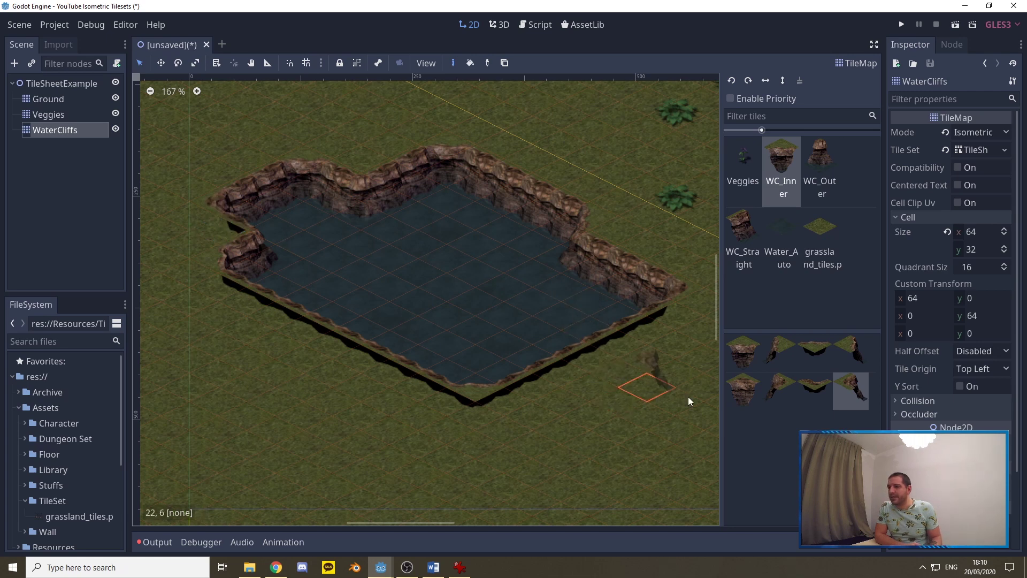
Step: Vary the pond's straight cliff edges with the second-row WC_Straight subtiles
click(819, 156)
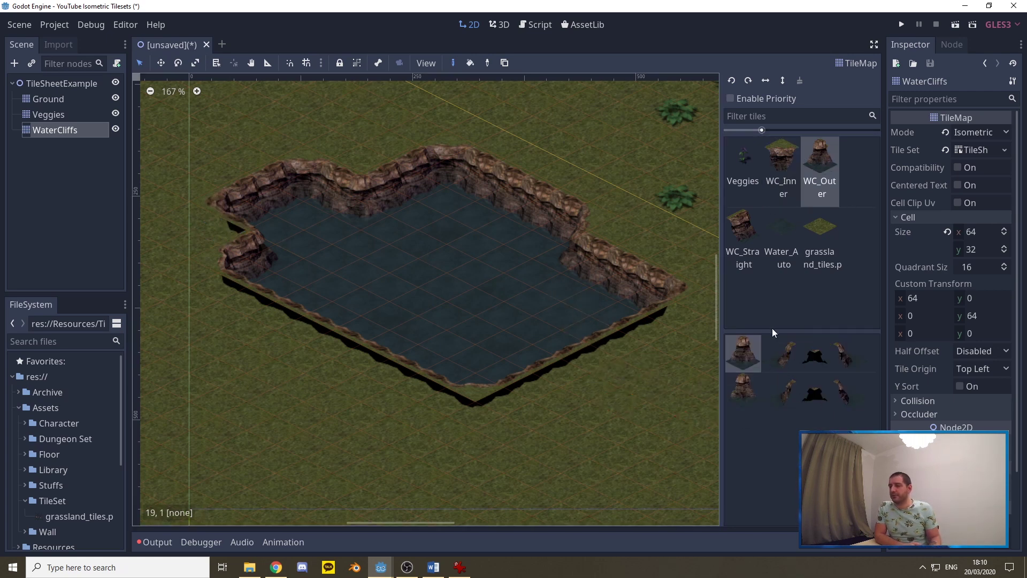
click(754, 230)
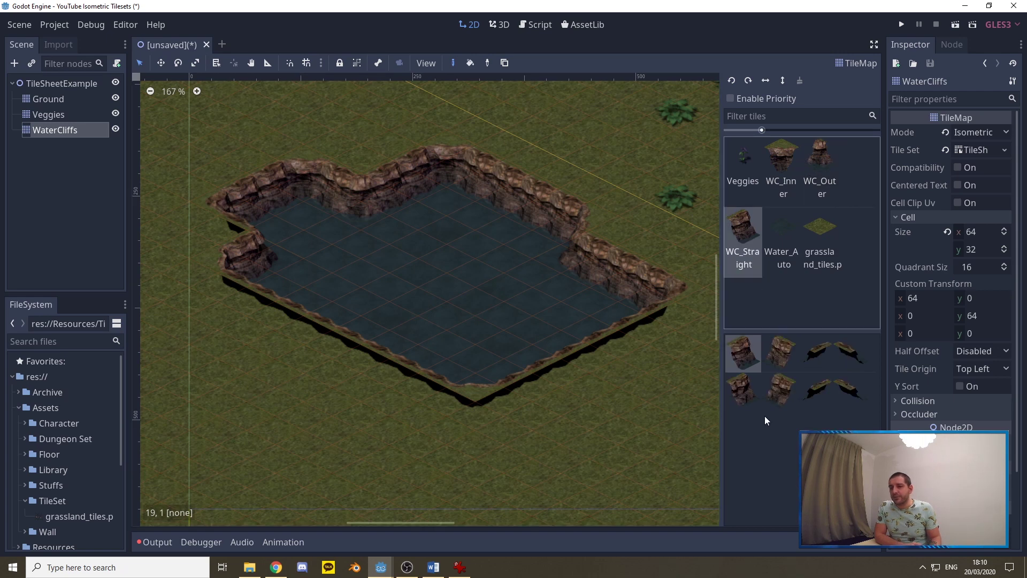
click(743, 390)
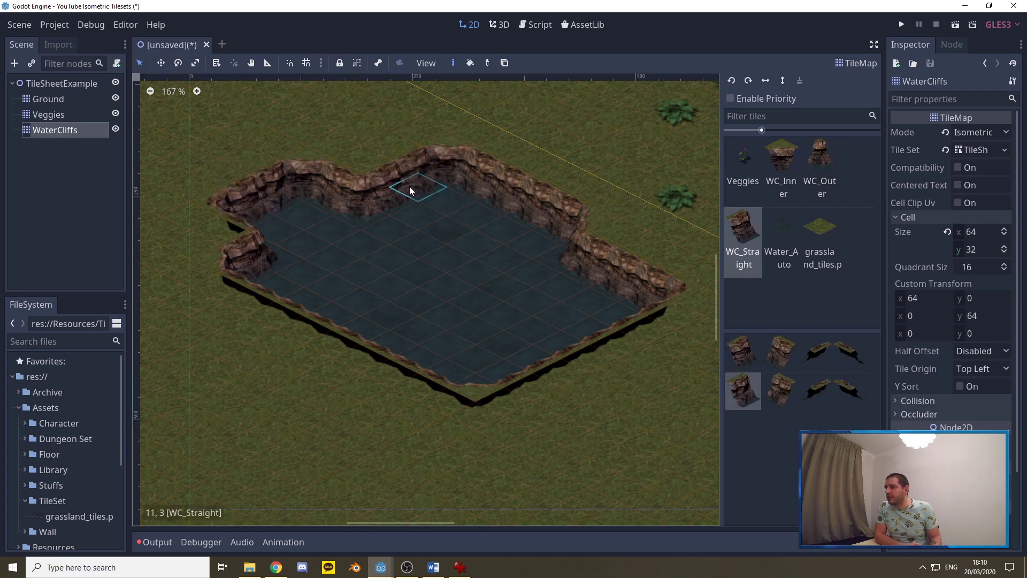
click(778, 395)
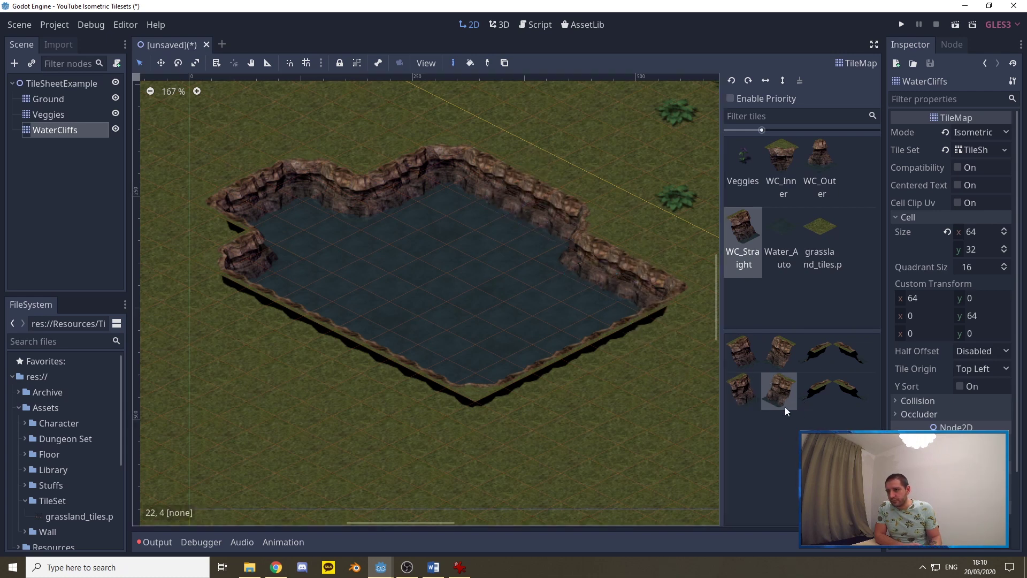
click(817, 396)
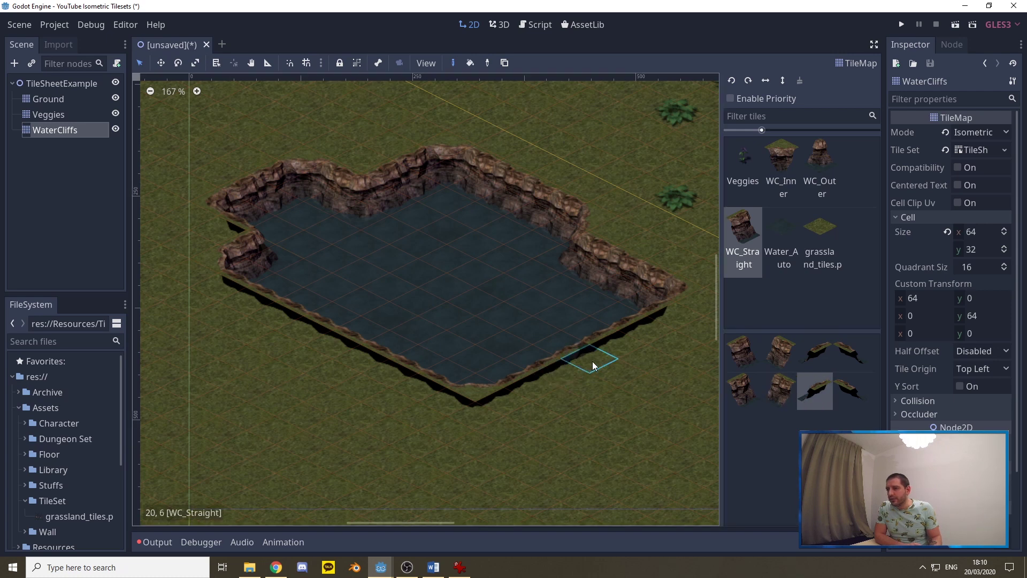
click(851, 390)
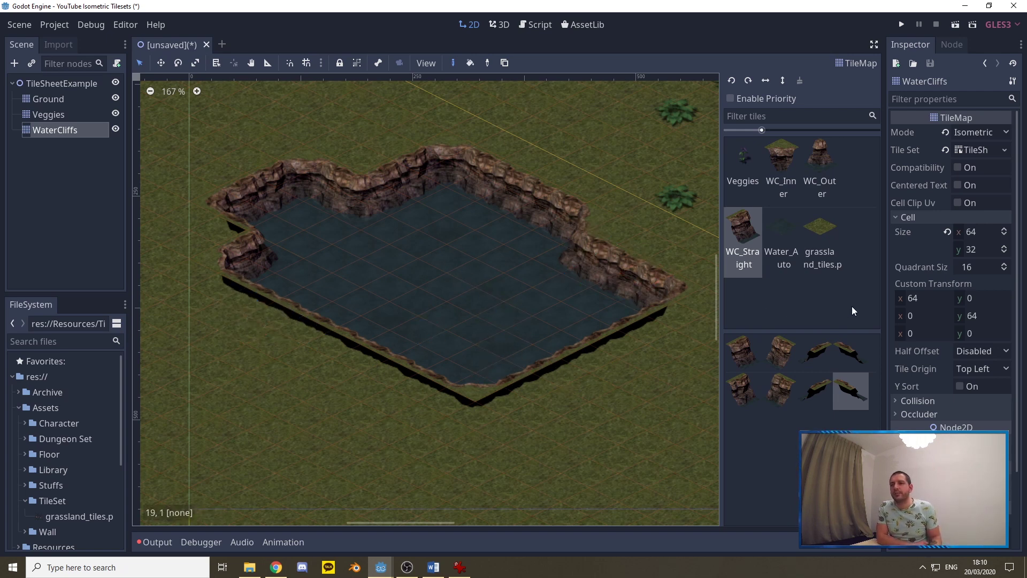
Step: Try painting grassland_tiles over the pond's lower-right cliffs on the WaterCliffs layer, and undo it
click(823, 229)
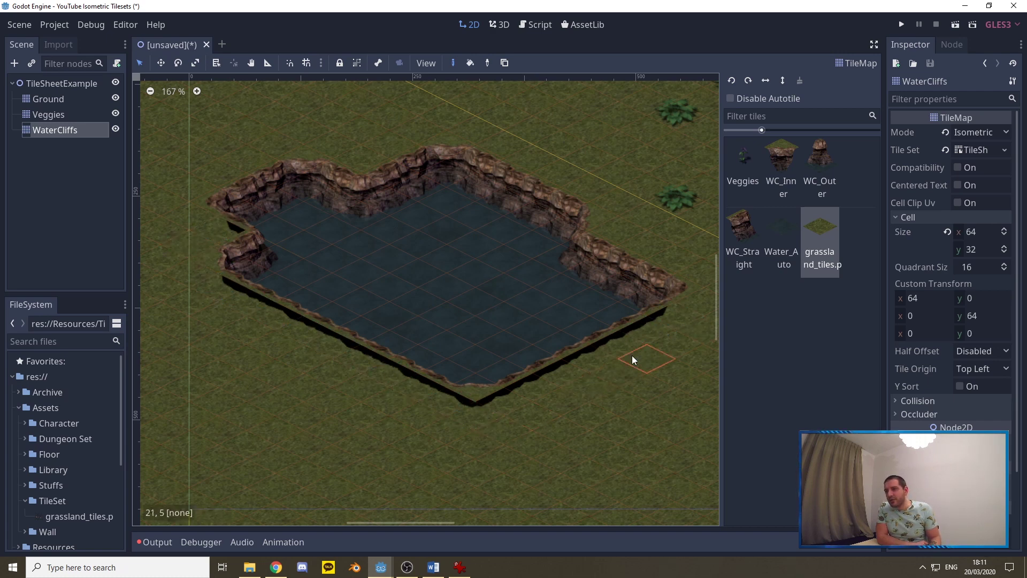
right_click(596, 363)
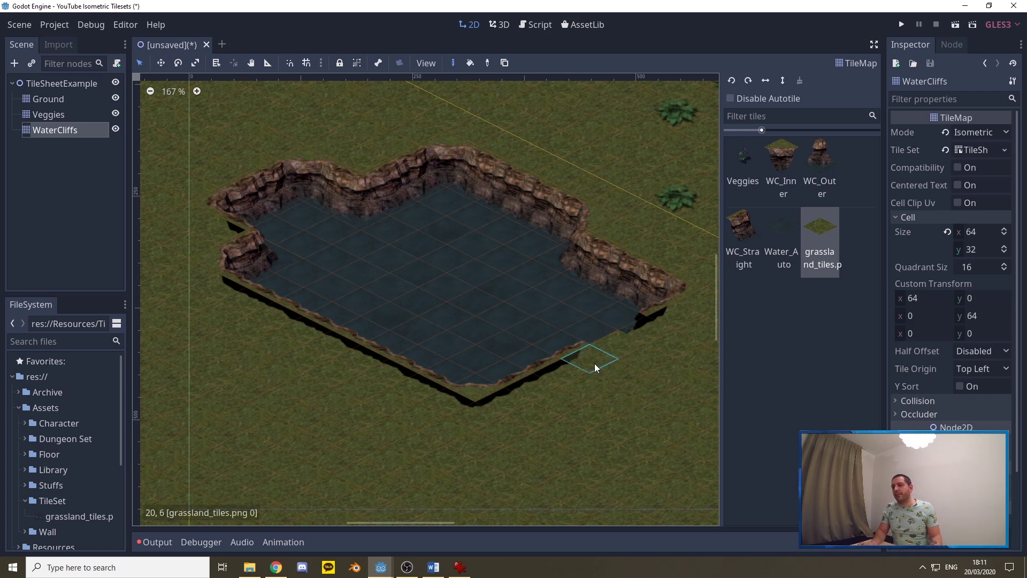
key(ctrl+z)
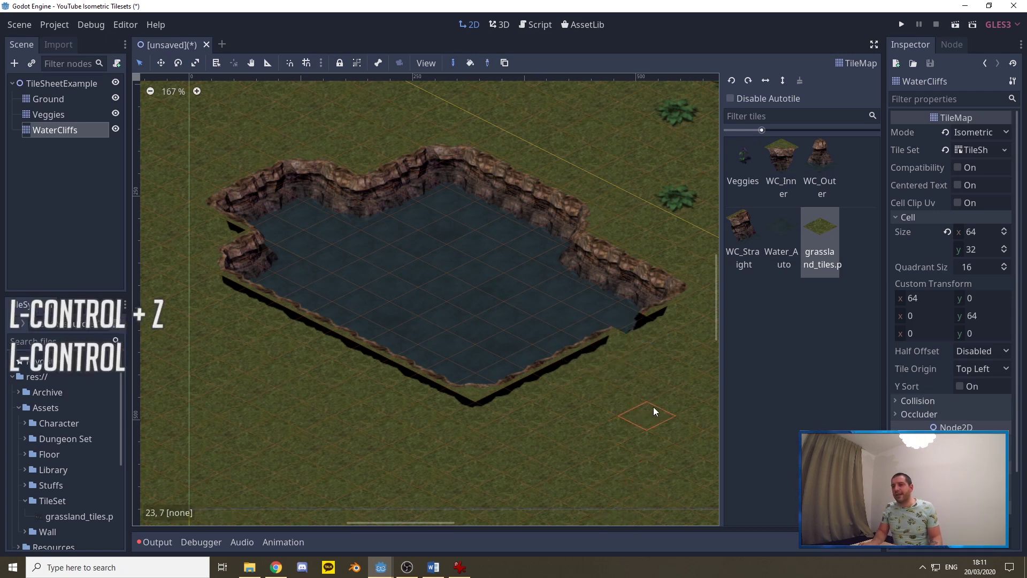
key(ctrl+z)
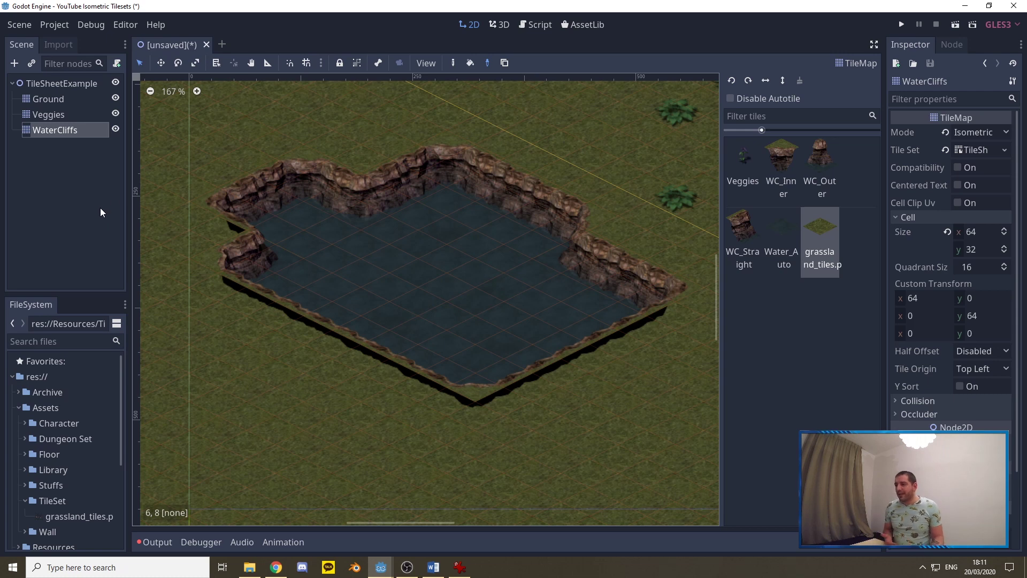
Step: Add a TileMap node under TileSheetExample in Isometric mode with a cell size y of 32
right_click(54, 83)
click(72, 91)
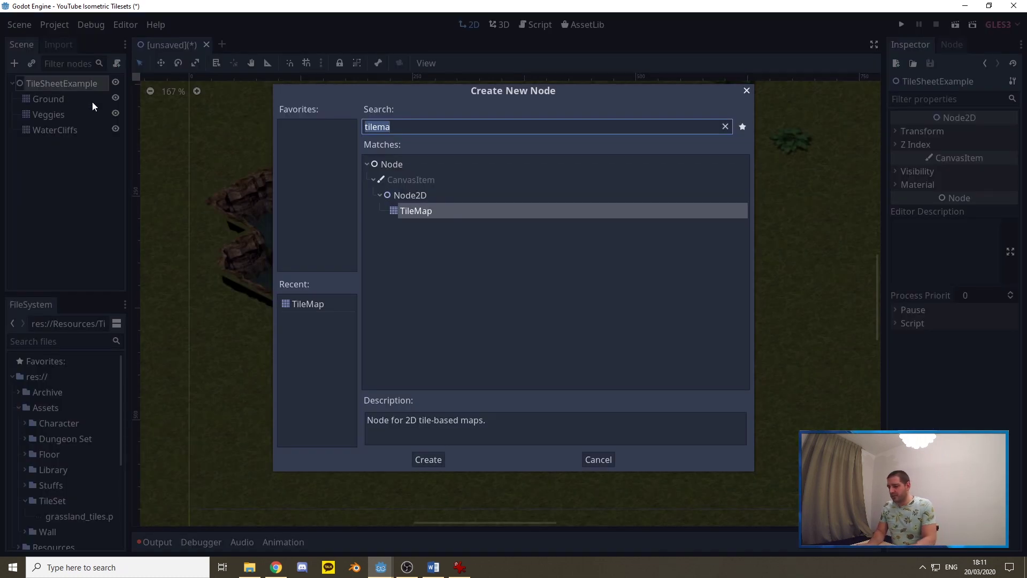
key(Return)
click(993, 133)
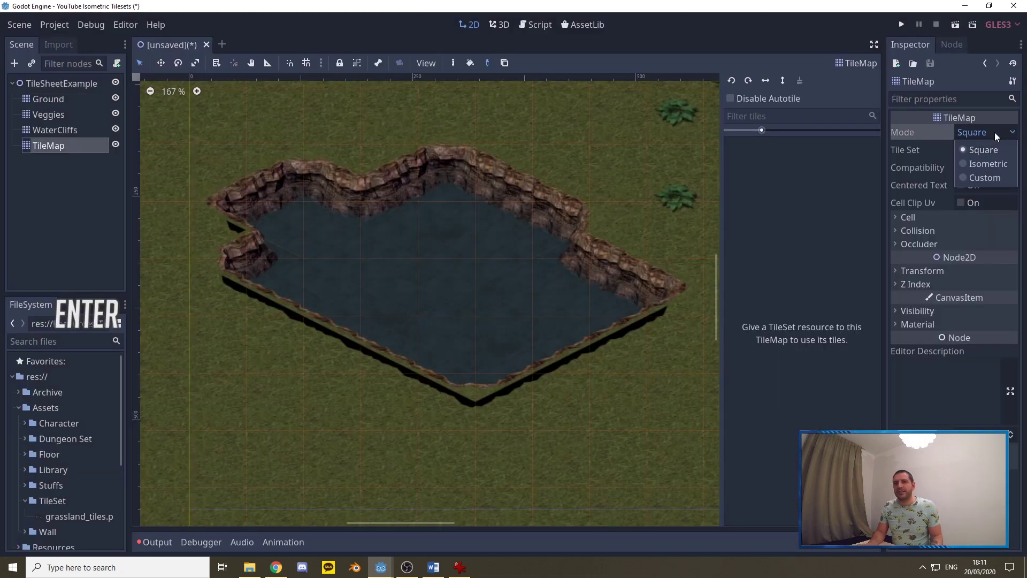
click(987, 163)
click(929, 216)
click(977, 249)
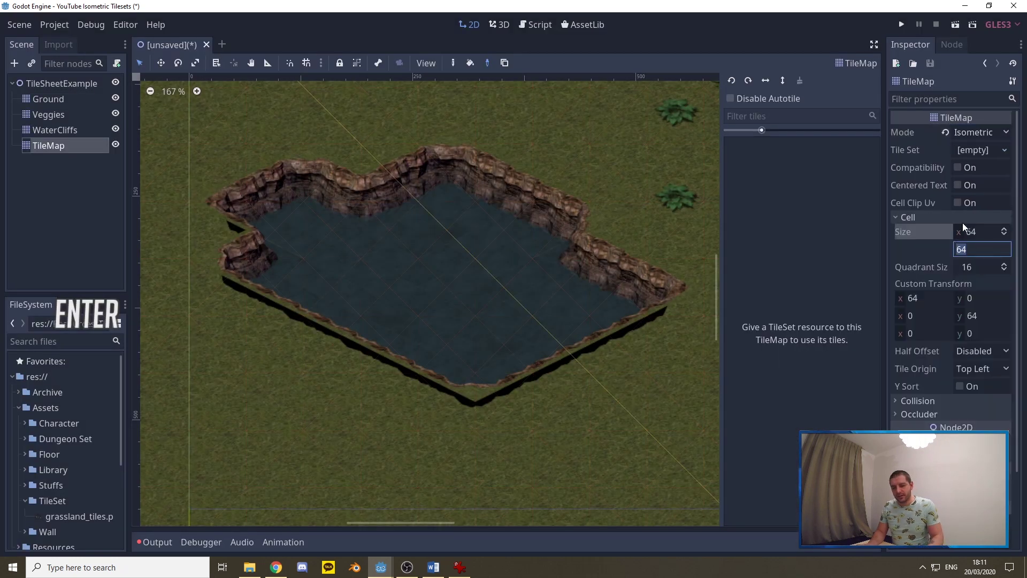
text(32)
key(Return)
Step: Load TileSheetExample.tres from res://Resources as the new TileMap's tile set
click(982, 150)
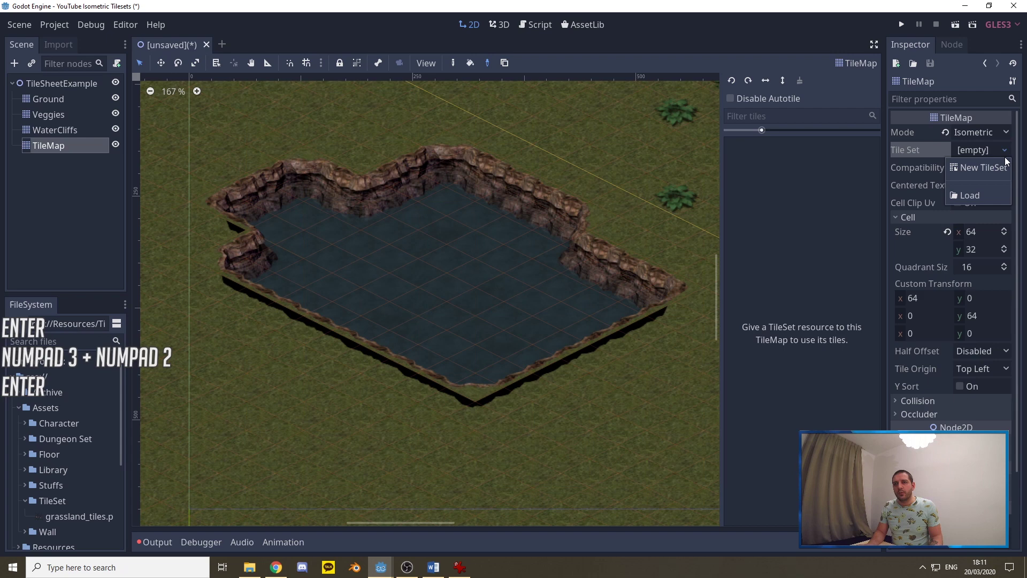
click(978, 195)
double_click(409, 141)
click(515, 151)
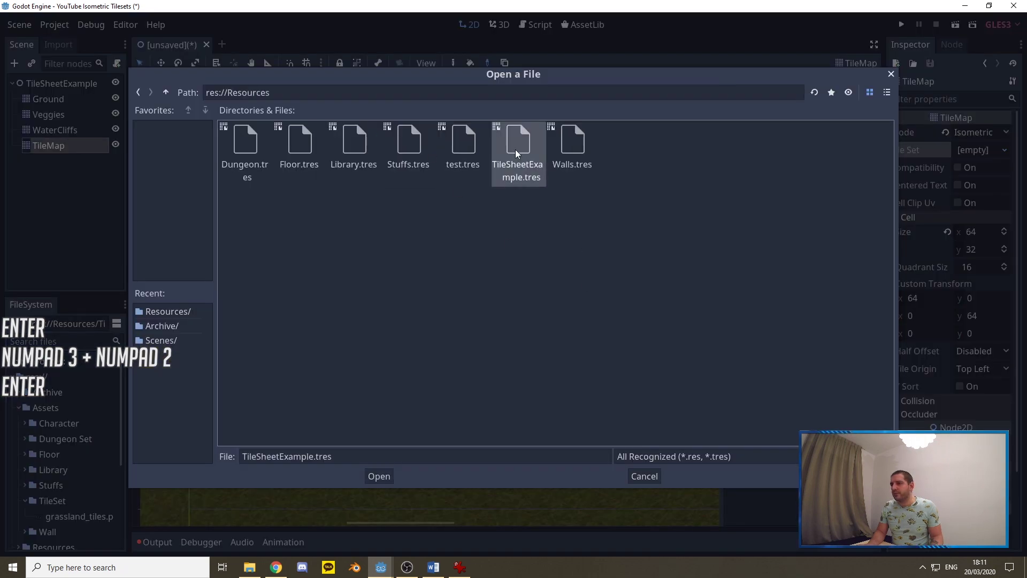
double_click(516, 150)
Step: On the new TileMap, paint grassland_tiles over the dark cliff undersides along the pond's lower edges and in the left notch
click(824, 227)
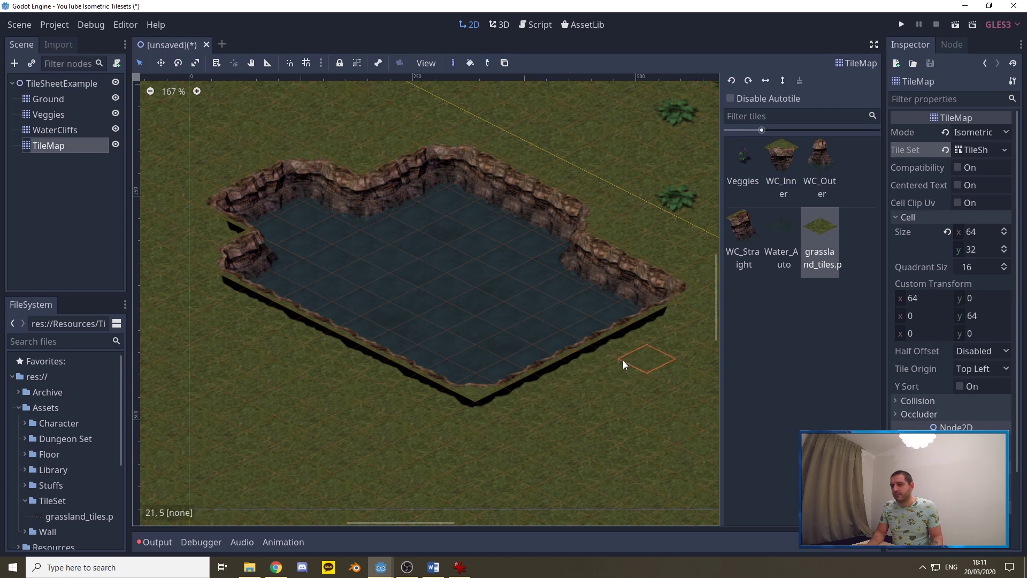
mouse_move(624, 352)
mouse_down()
mouse_move(667, 320)
mouse_move(467, 415)
mouse_move(358, 363)
mouse_up()
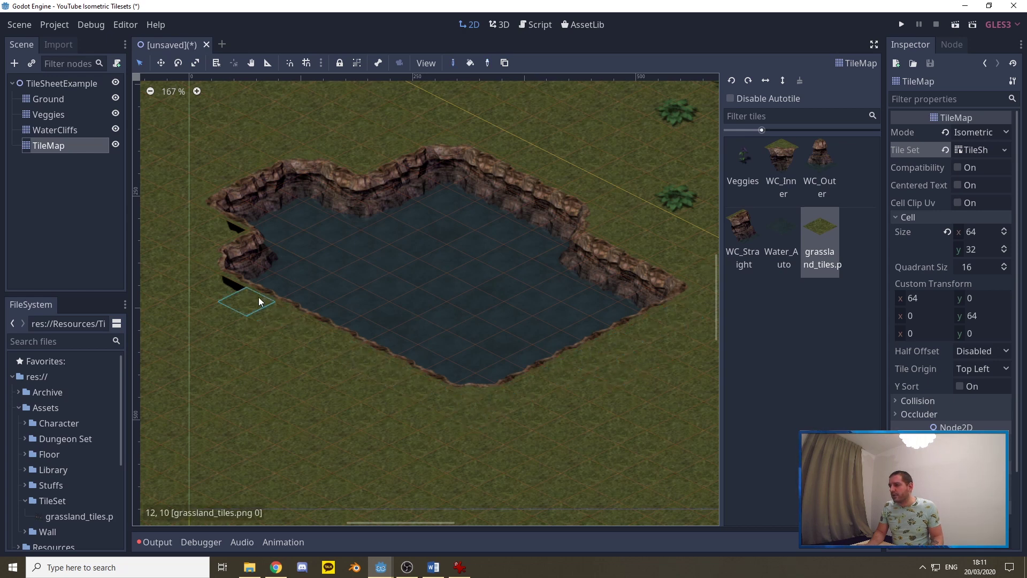
click(217, 221)
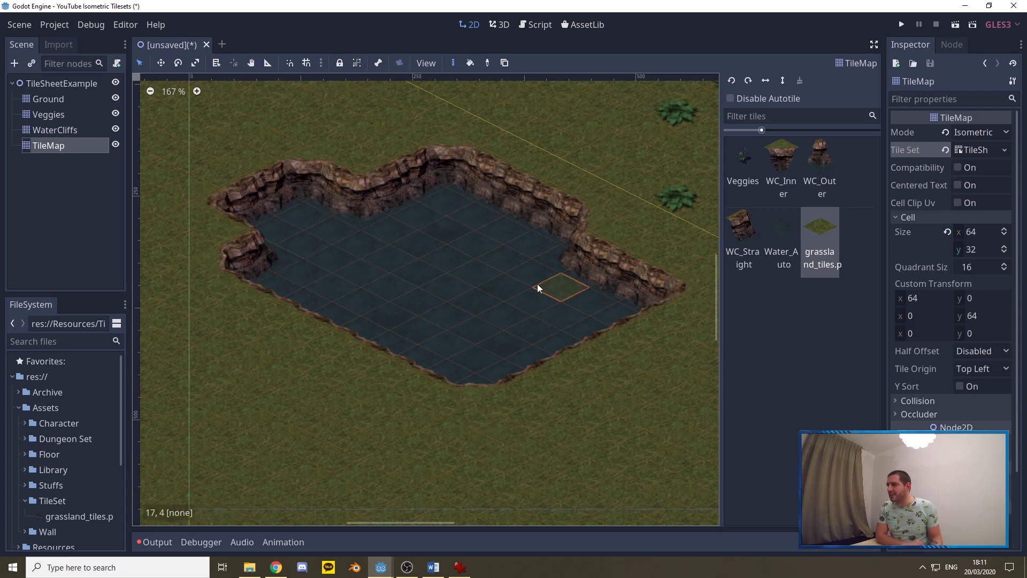
Step: On the Veggies layer, place the tall reed tile from the Veggies atlas in the water along the pond's lower-right bank
click(52, 114)
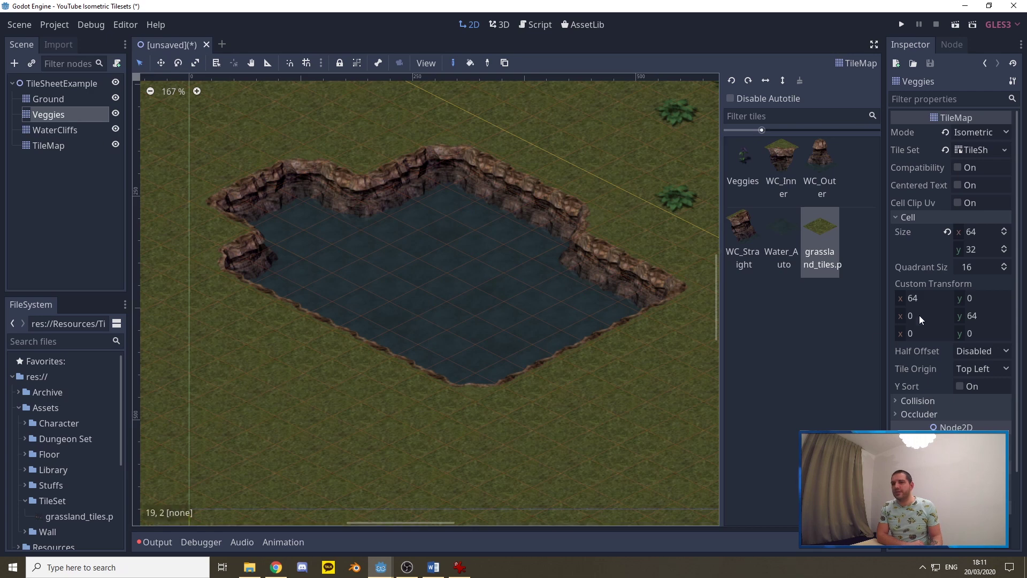
click(733, 158)
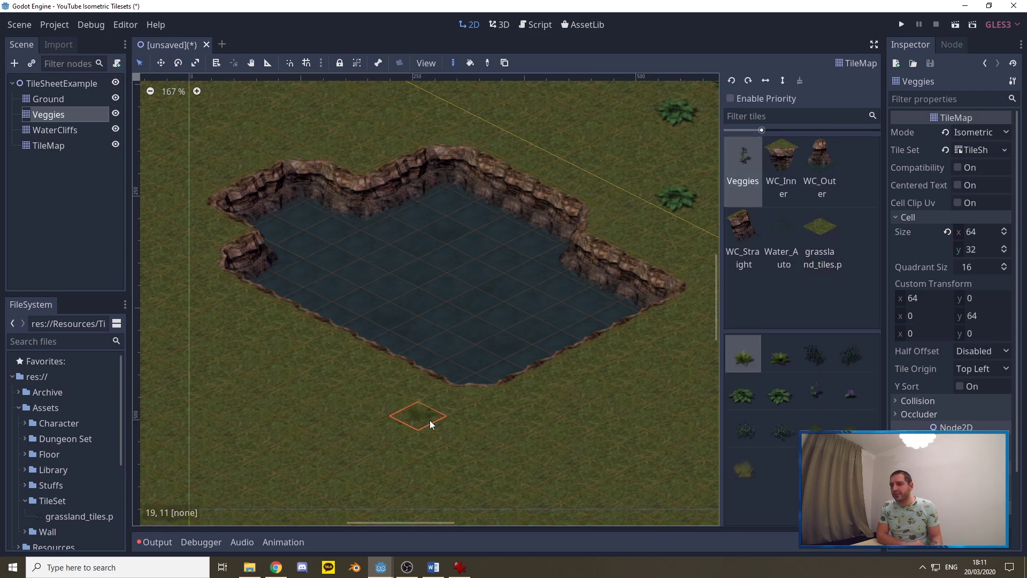
scroll(372, 427, up, 4)
scroll(531, 204, up, 1)
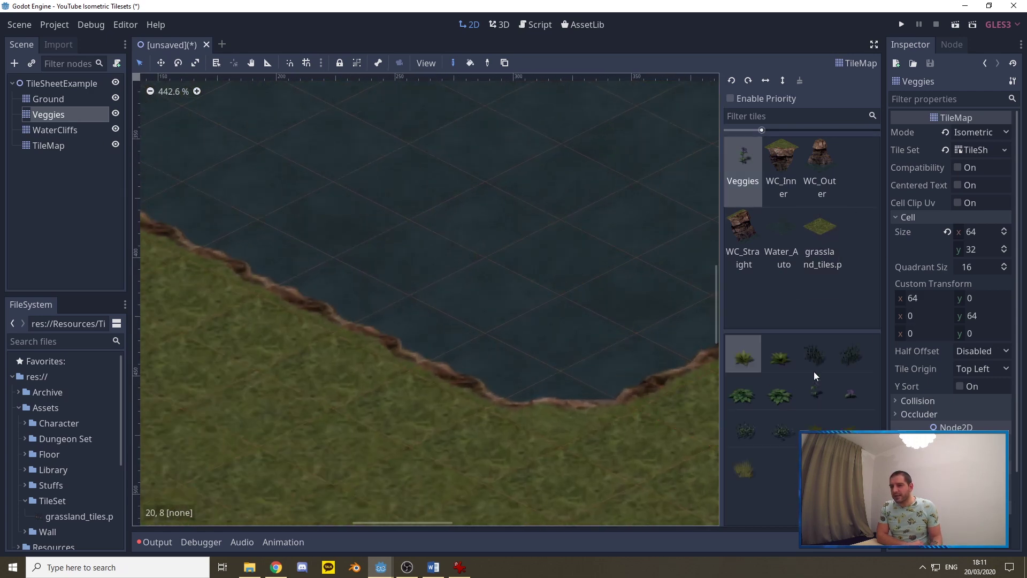
click(848, 361)
scroll(419, 249, up, 1)
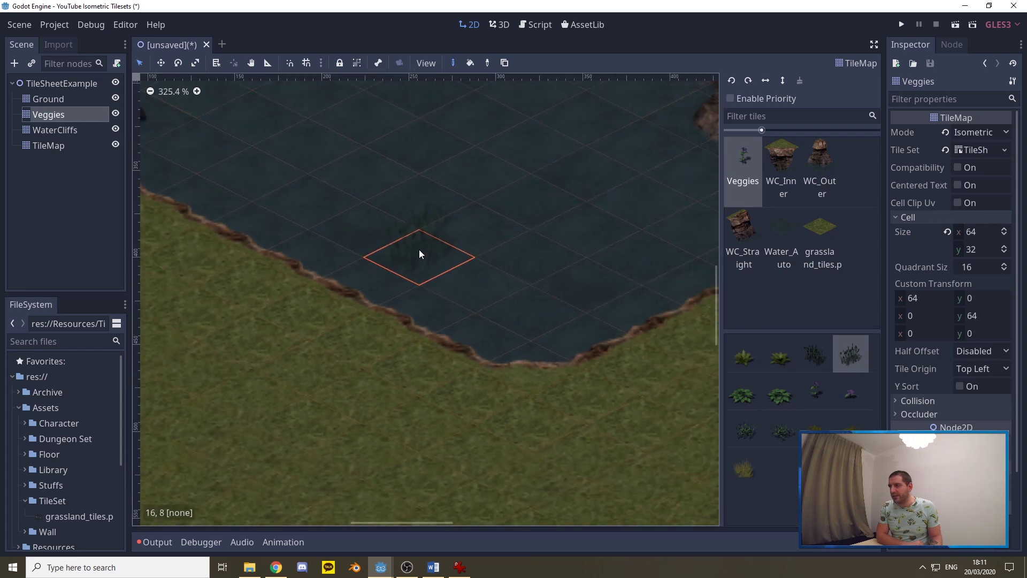
click(533, 305)
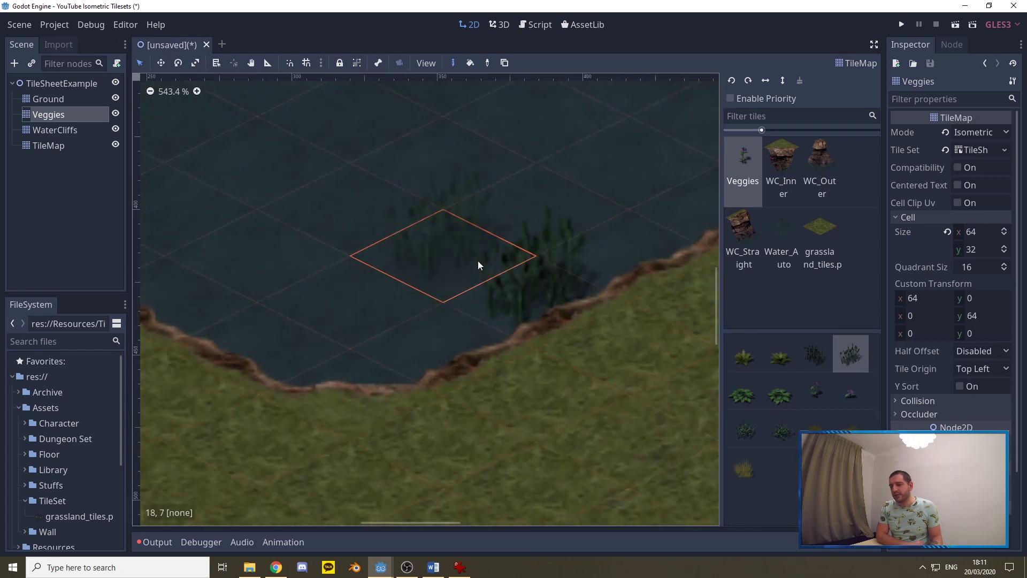
Step: Try placing the tall reed tile on the Veggies layer in the water at the foot of the pond's upper cliffs
scroll(477, 262, down, 3)
scroll(239, 145, down, 1)
scroll(469, 172, up, 5)
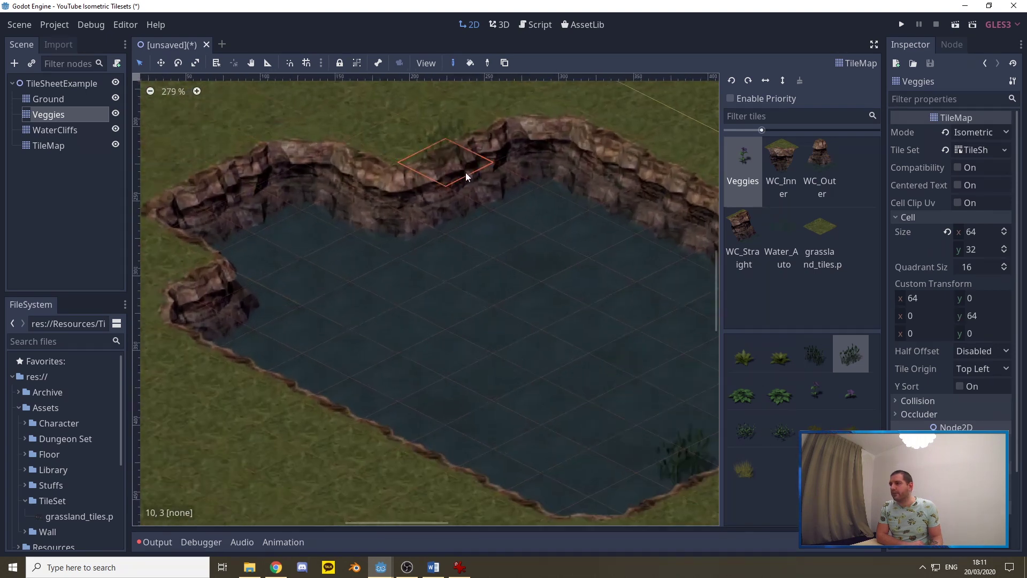
click(449, 295)
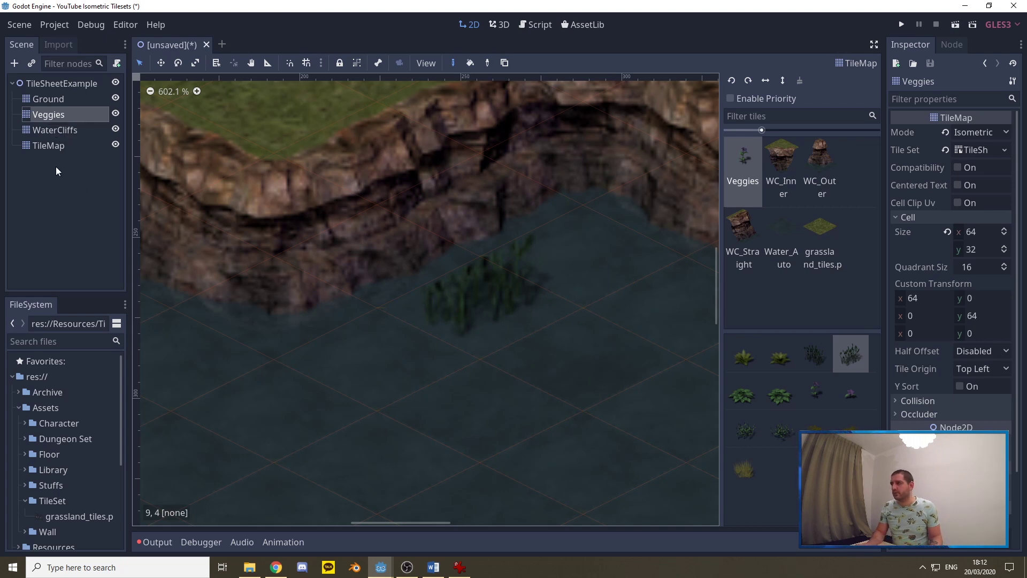
scroll(473, 200, down, 3)
scroll(473, 200, down, 2)
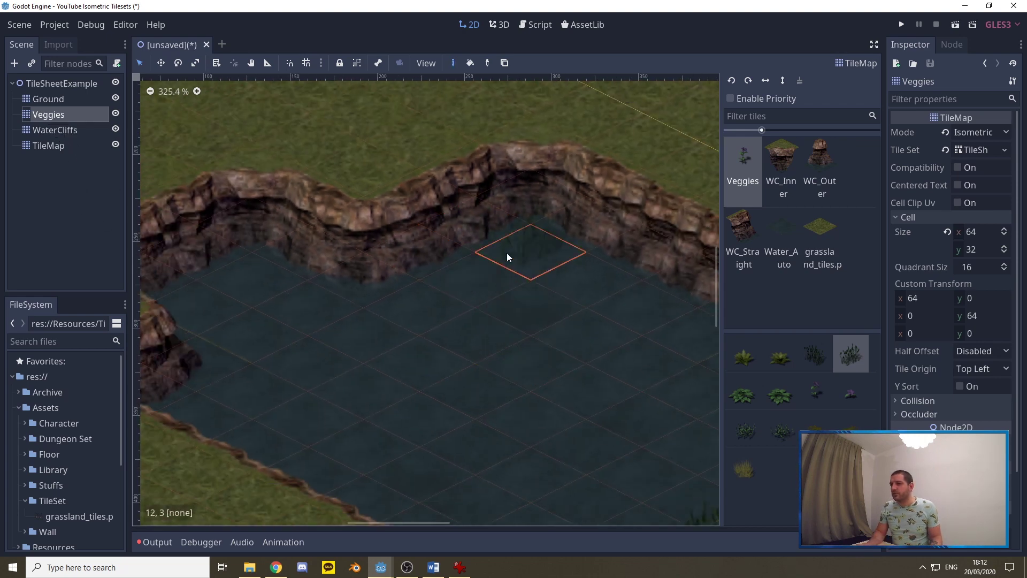
scroll(506, 253, down, 1)
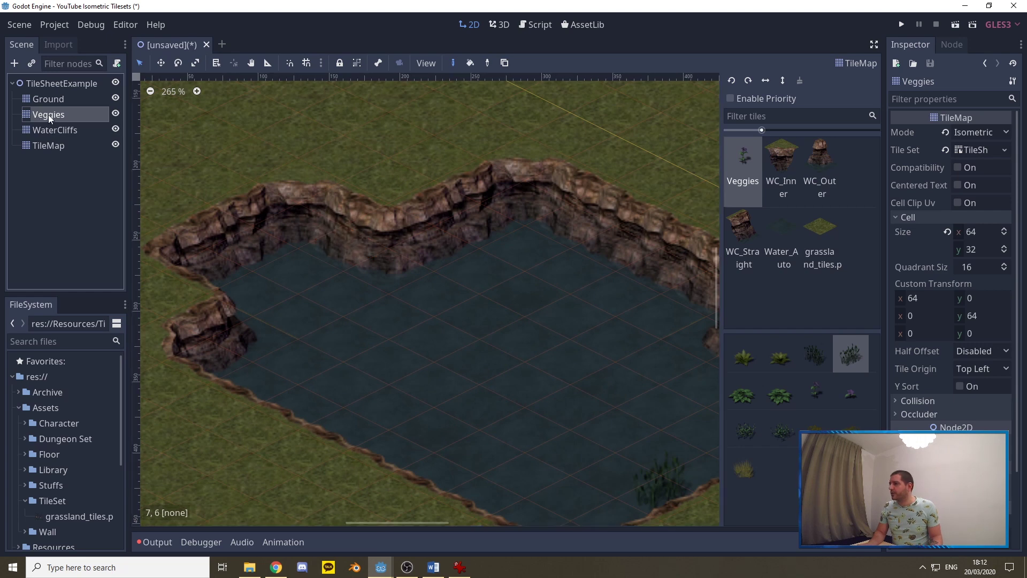
Step: Add another TileMap node under TileSheetExample, in Isometric mode with a cell size y of 32
right_click(46, 80)
click(75, 92)
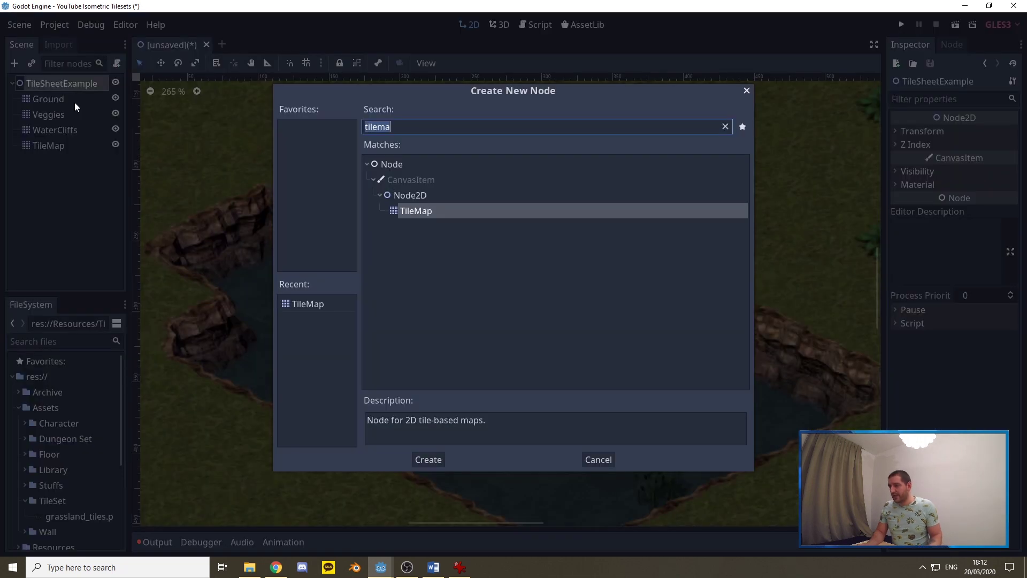
key(Return)
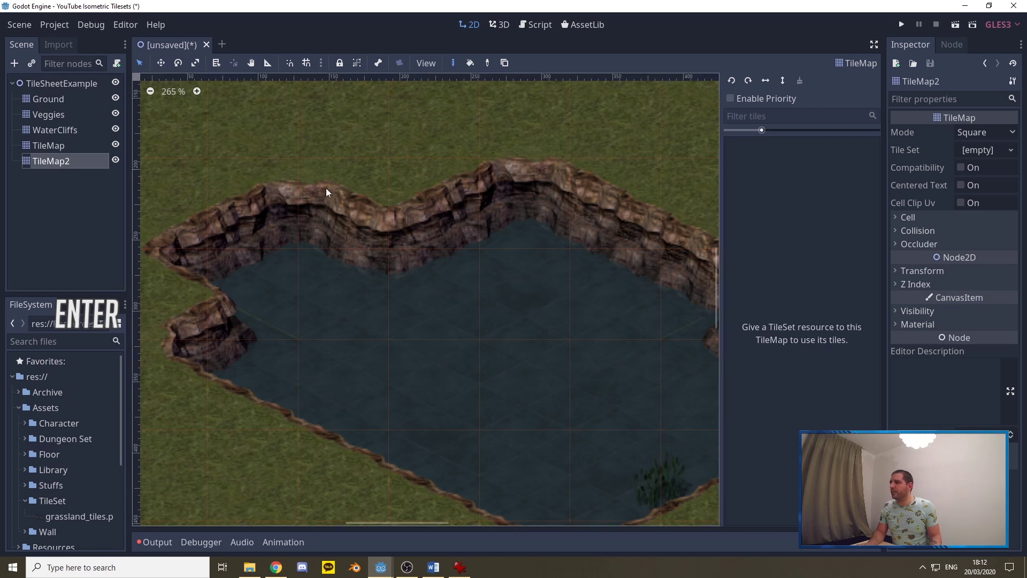
click(984, 133)
click(989, 163)
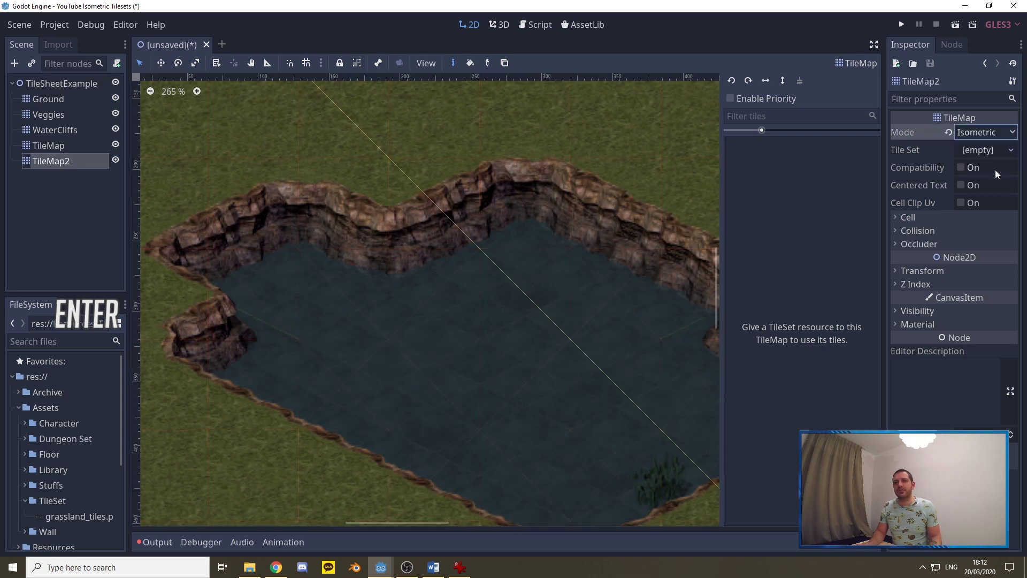
click(961, 215)
click(978, 250)
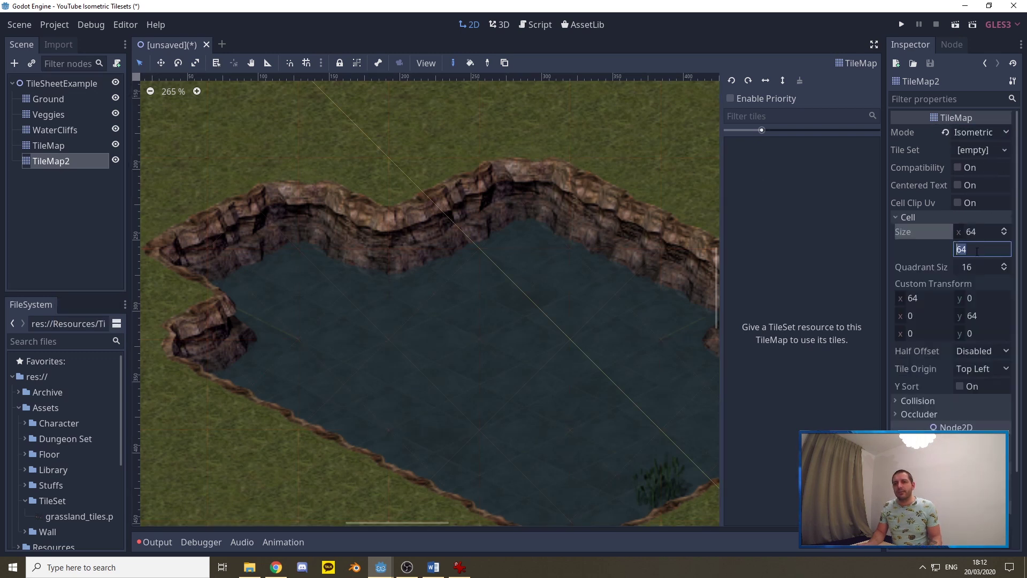
text(32)
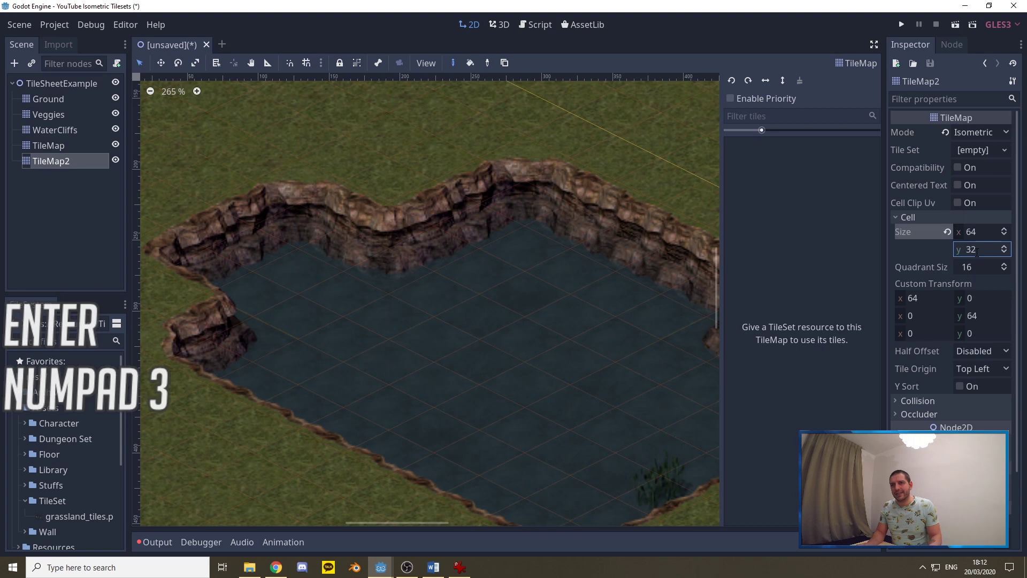
Step: Load TileSheetExample.tres from res://Resources as the tile set of TileMap2
click(1003, 151)
click(970, 196)
double_click(477, 120)
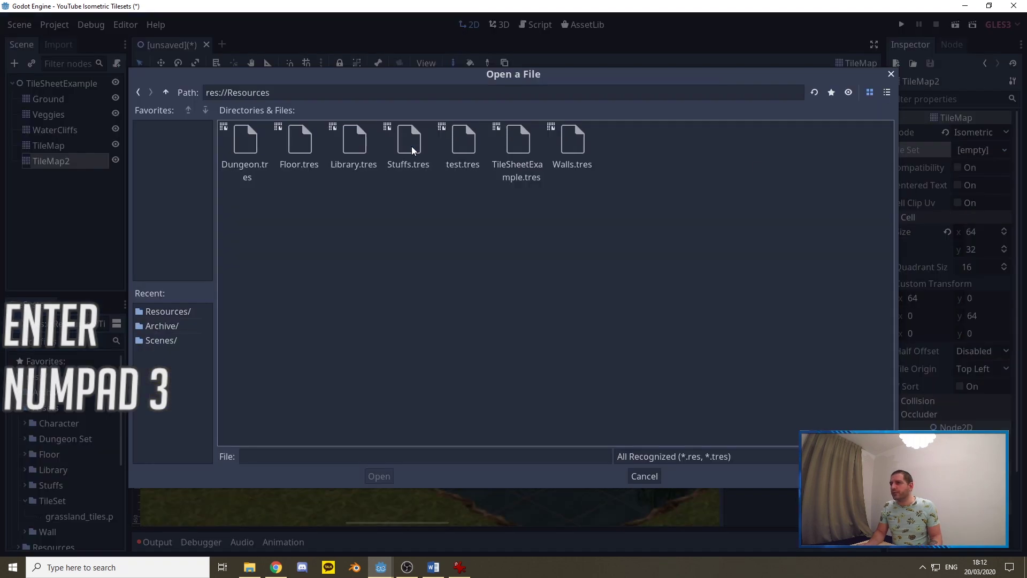
double_click(523, 134)
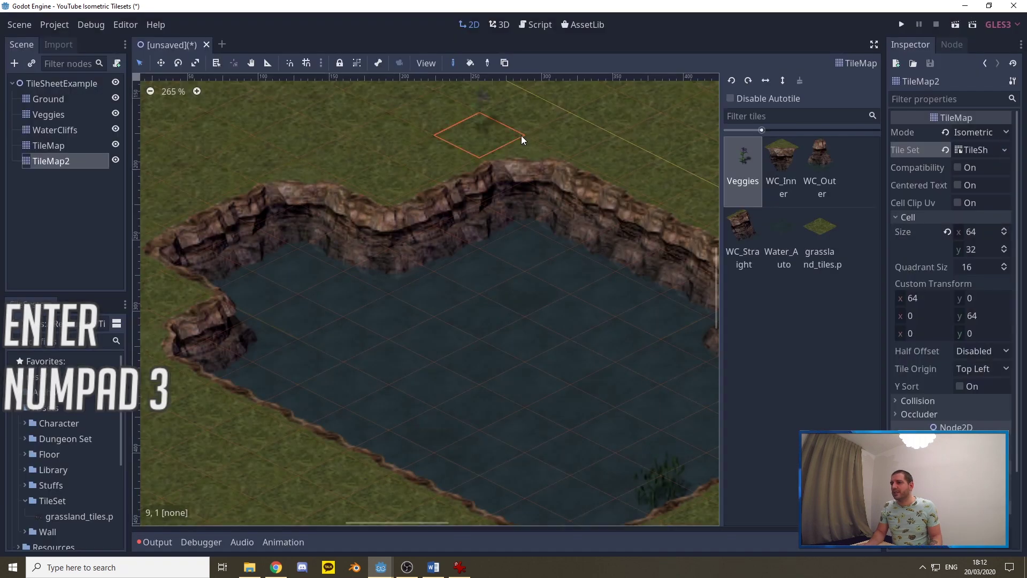
Step: Rename the TileMap node that holds the covering grass to WaterCliffsGS
right_click(47, 146)
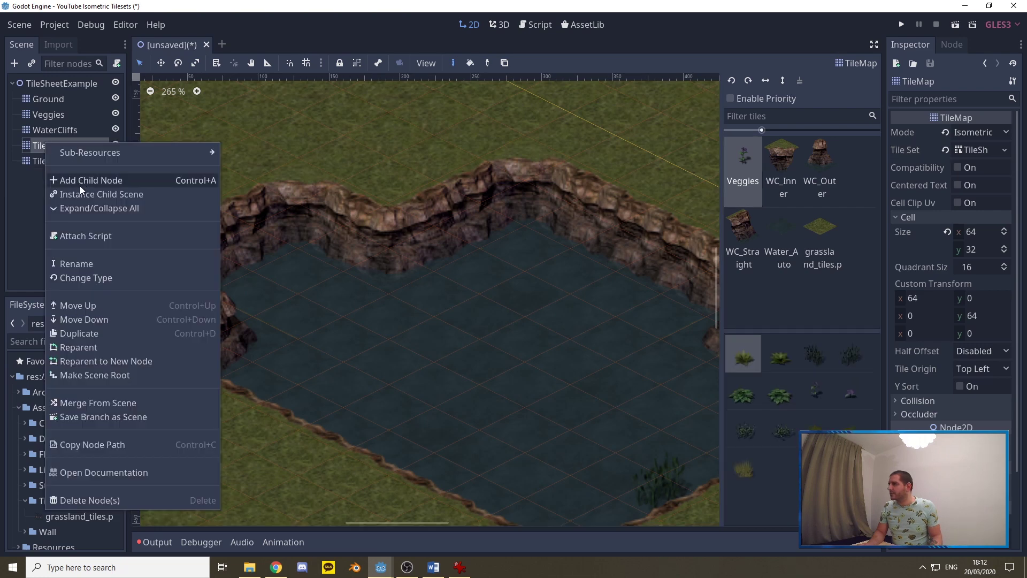
click(90, 263)
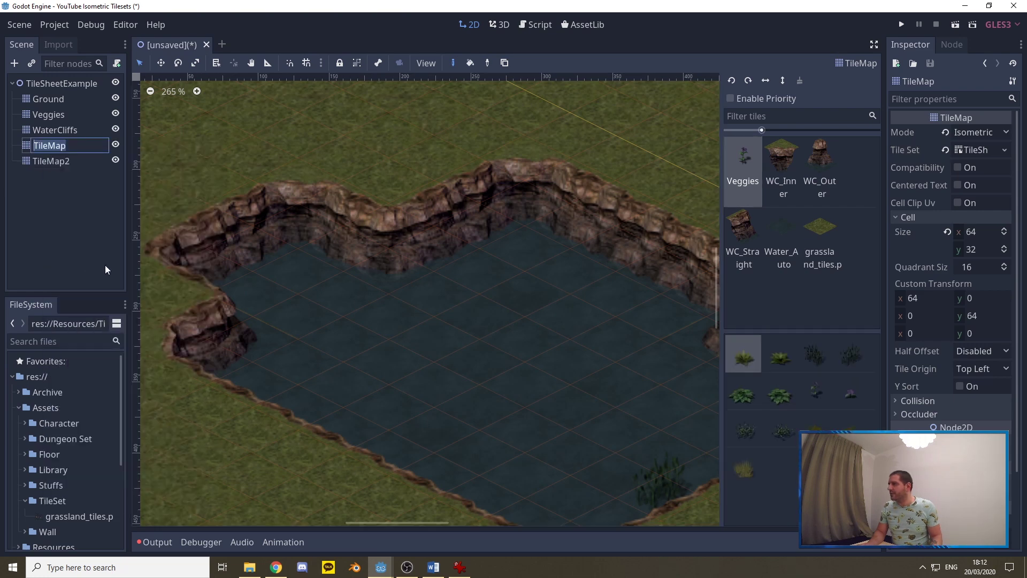
text(WaterCliffs)
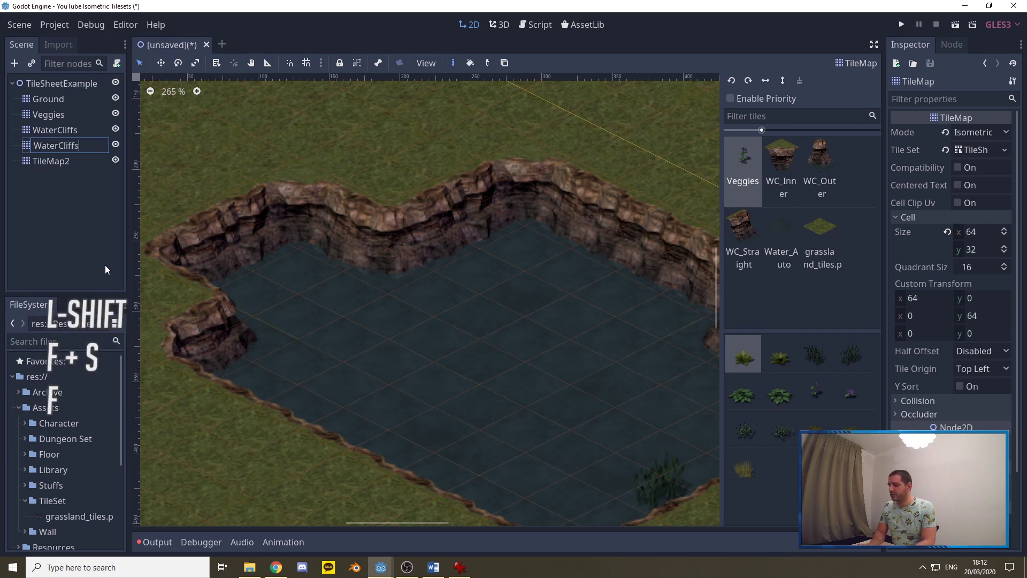
text(GS)
key(BackSpace)
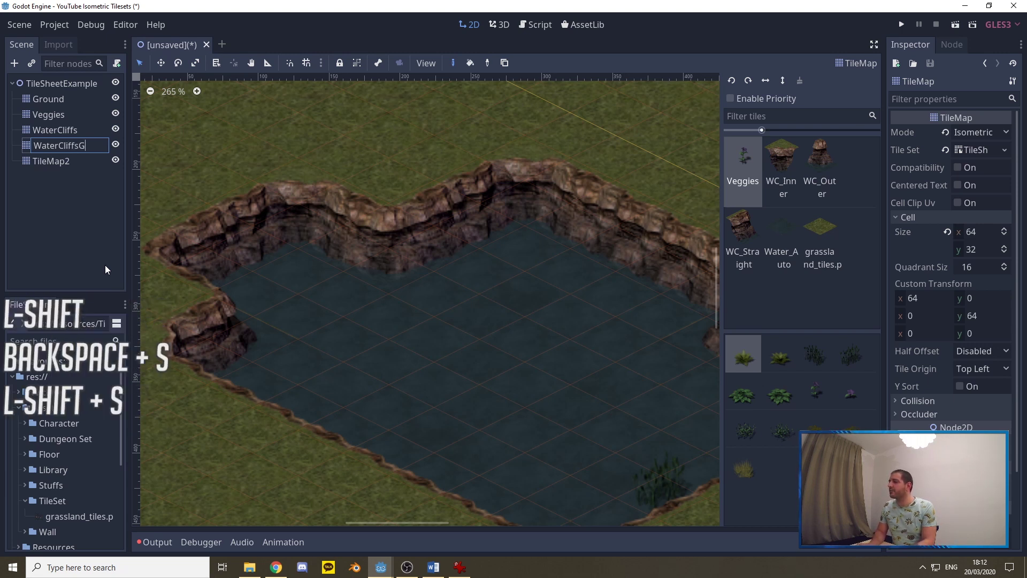
text(S)
key(Return)
Step: Rename the TileMap2 node to VeggiesFront
right_click(52, 159)
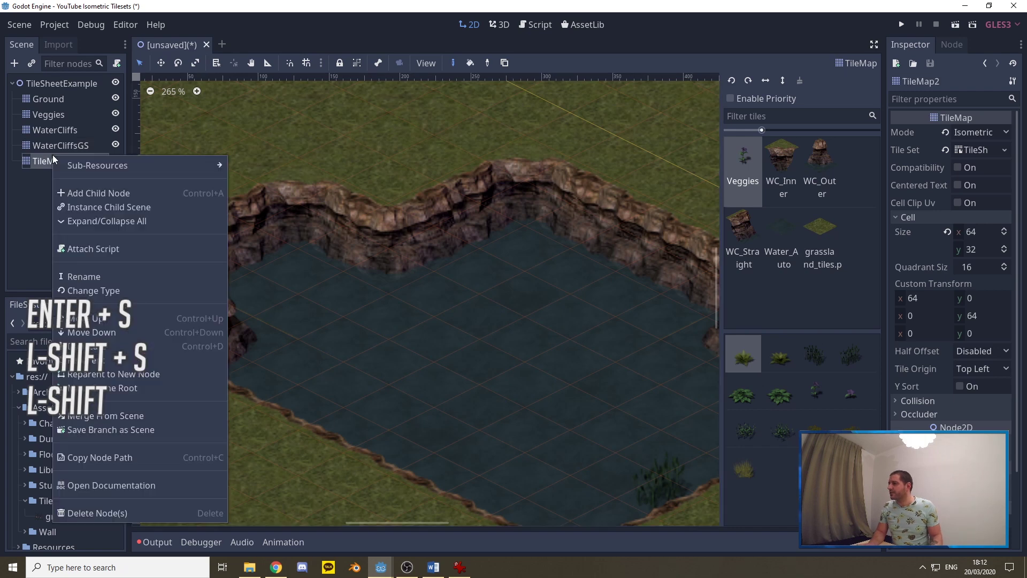
click(88, 278)
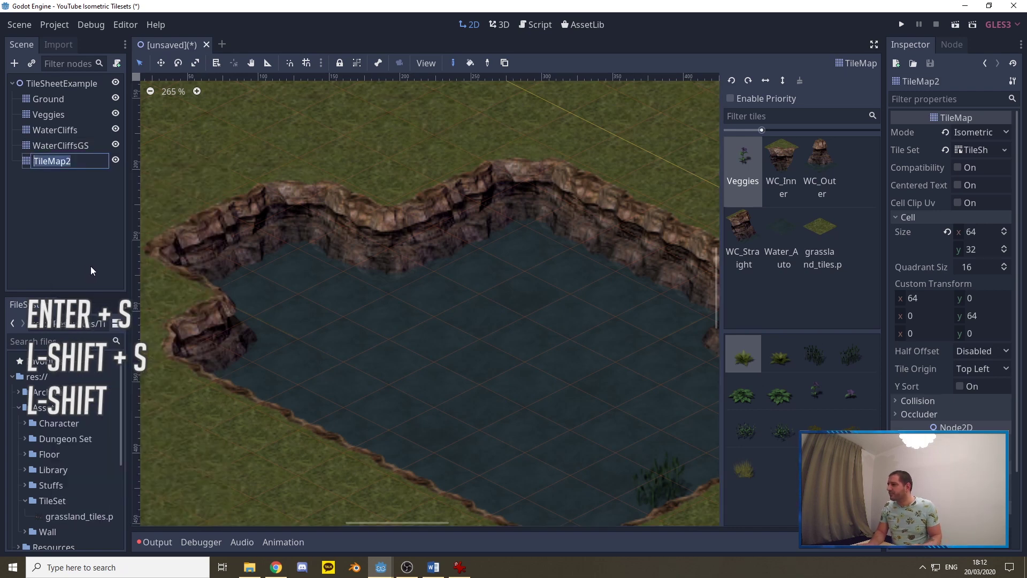
text(V)
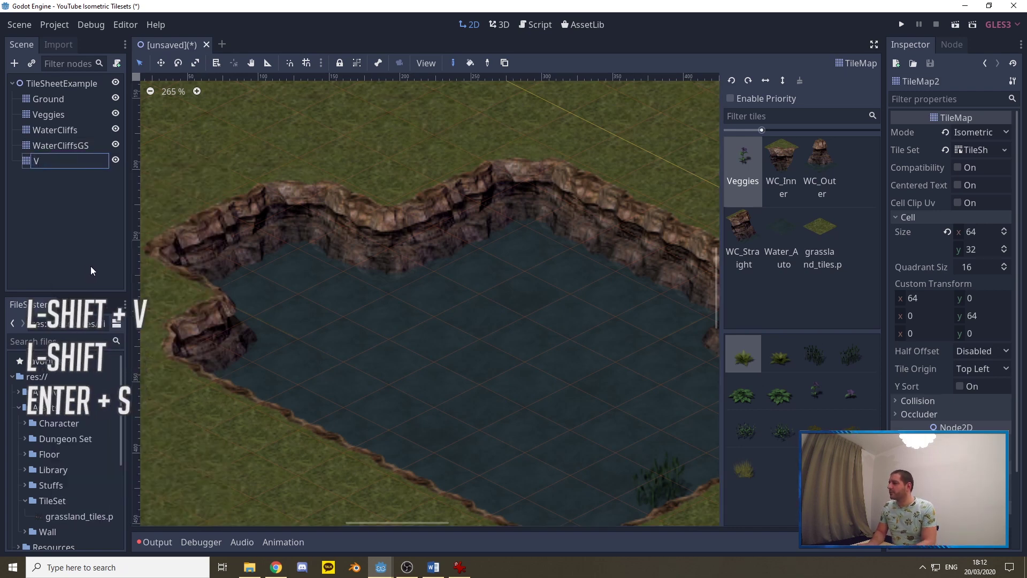
text(eggies)
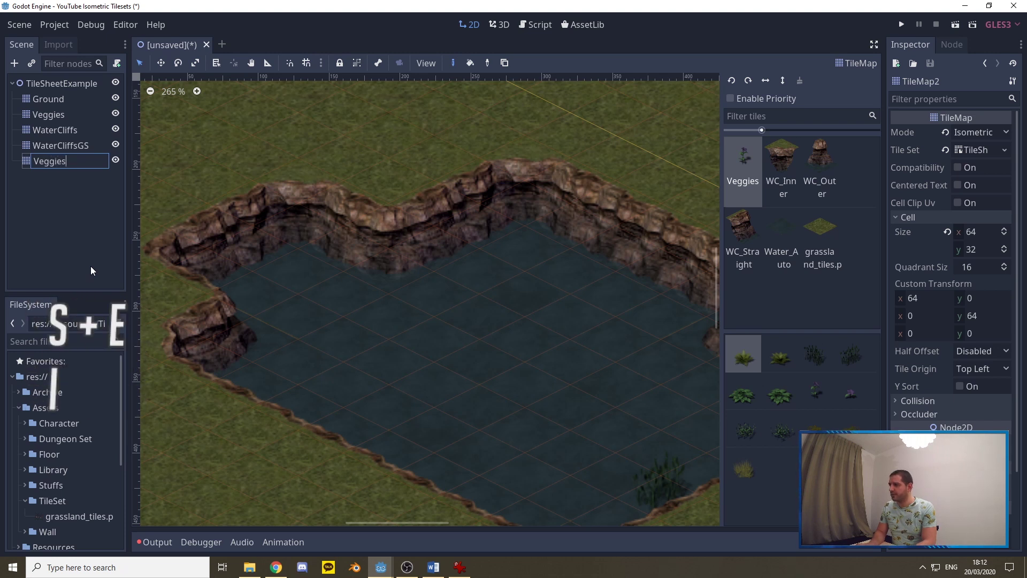
text(ont)
key(Return)
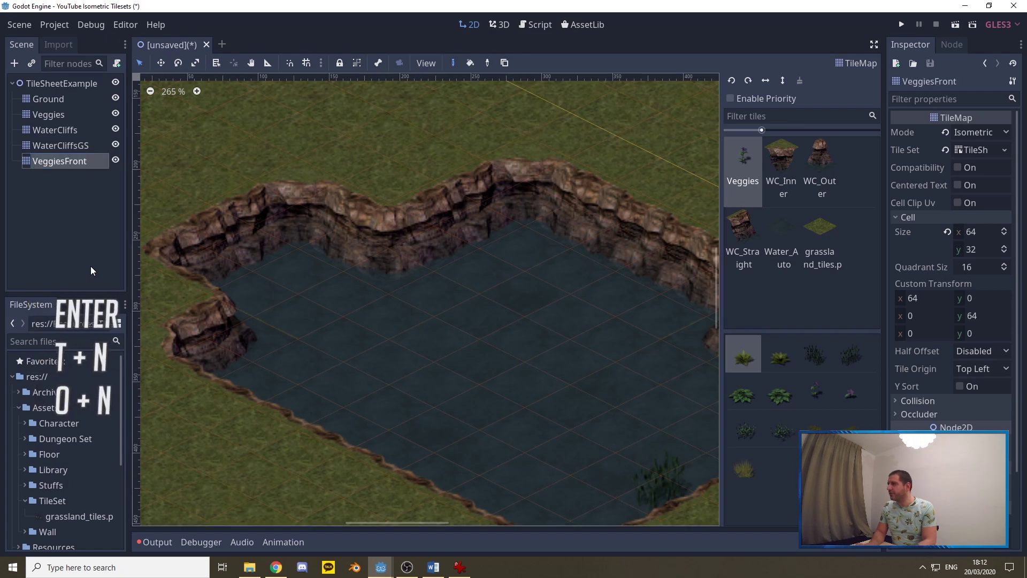
Step: Rename the Veggies node to Veggies(Behind)
right_click(54, 118)
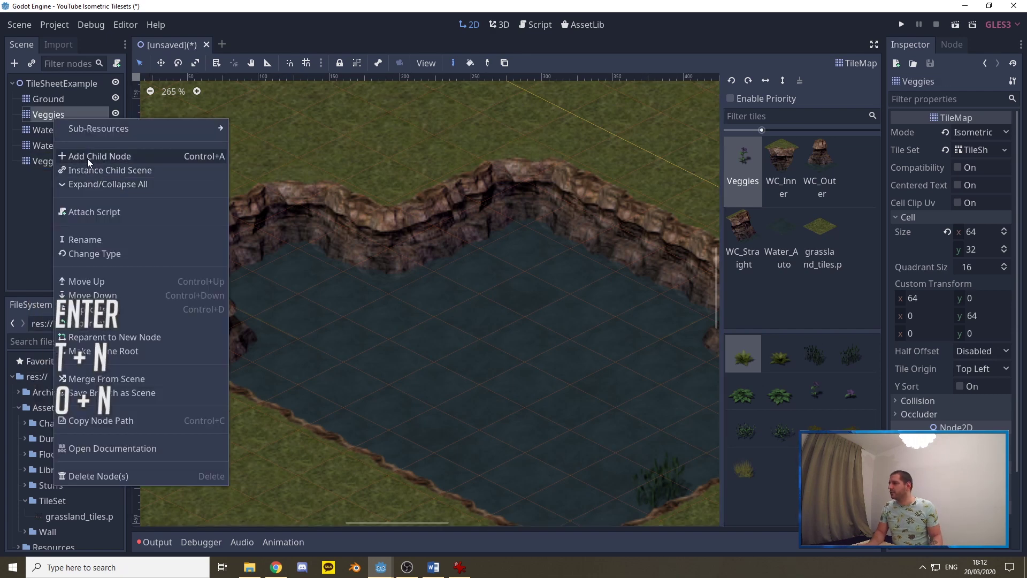
click(94, 239)
click(71, 114)
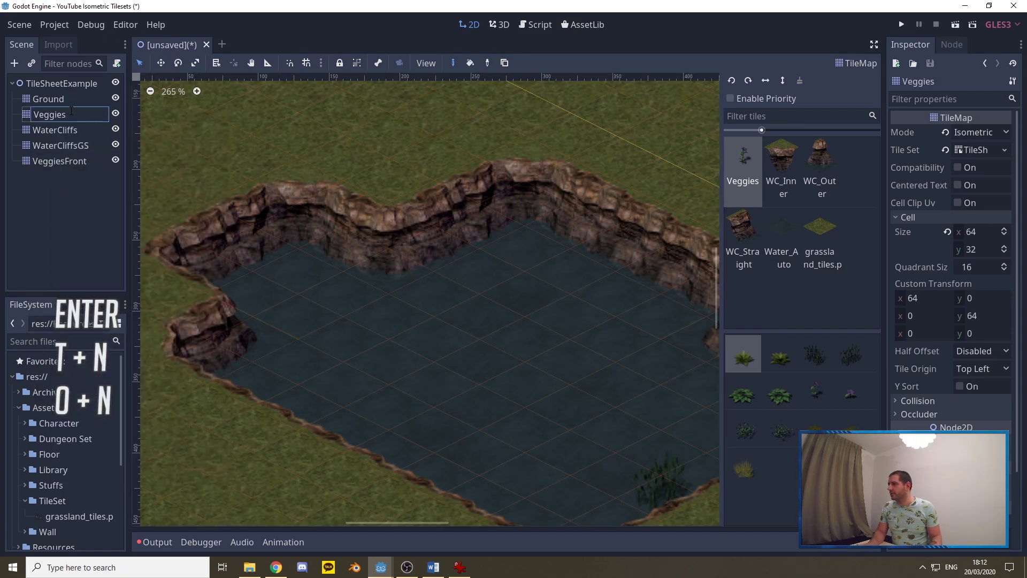
text((Bh)
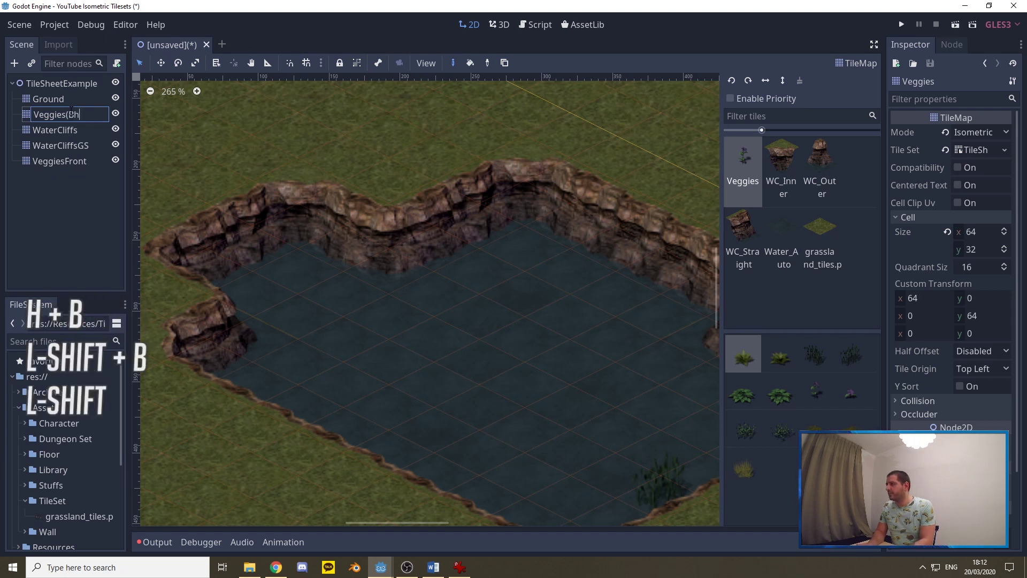
key(BackSpace)
text(ehind))
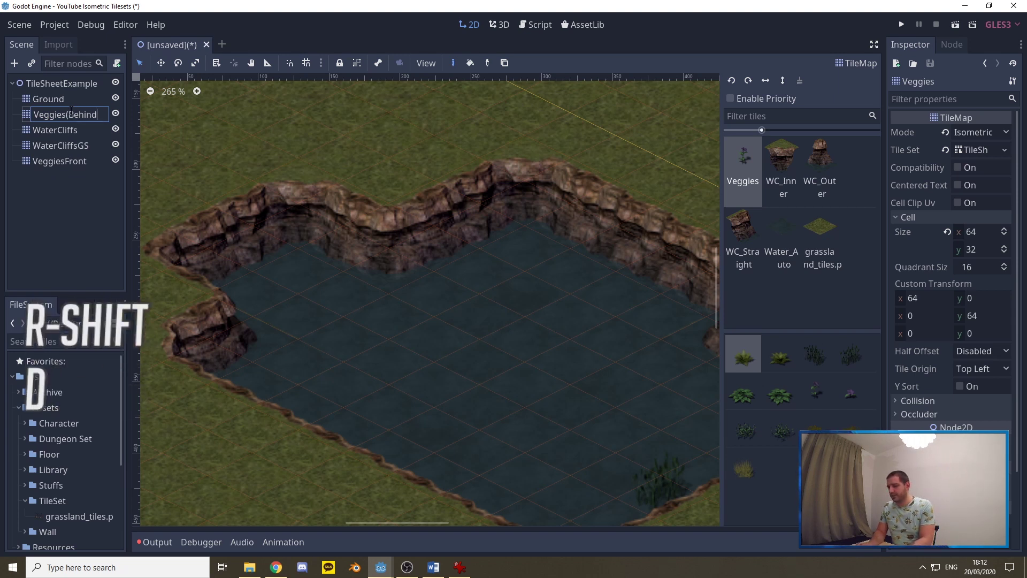
key(Return)
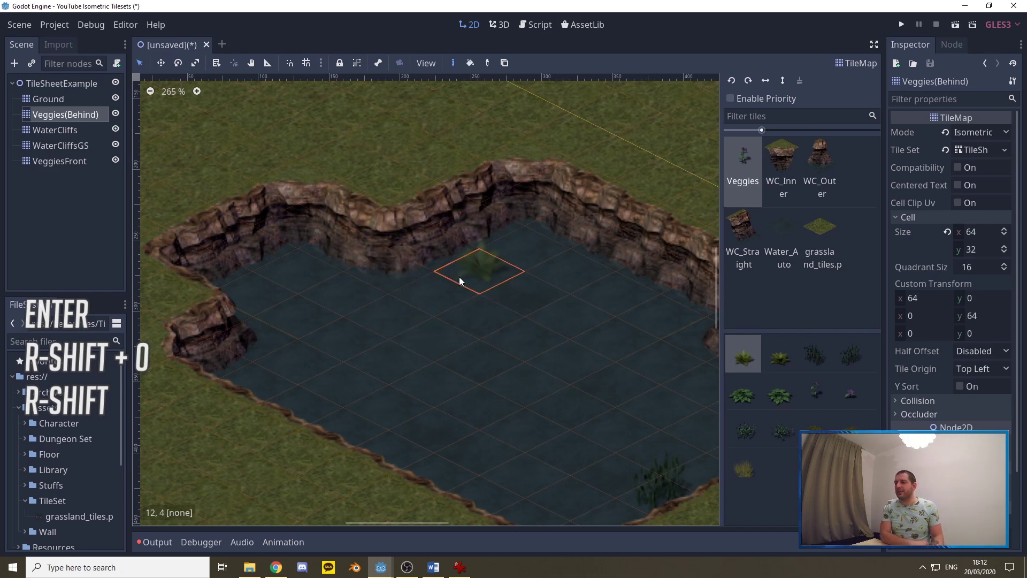
Step: On the VeggiesFront layer, place the tall reed tile in the water against the pond's upper cliffs
scroll(255, 188, down, 2)
scroll(401, 298, down, 2)
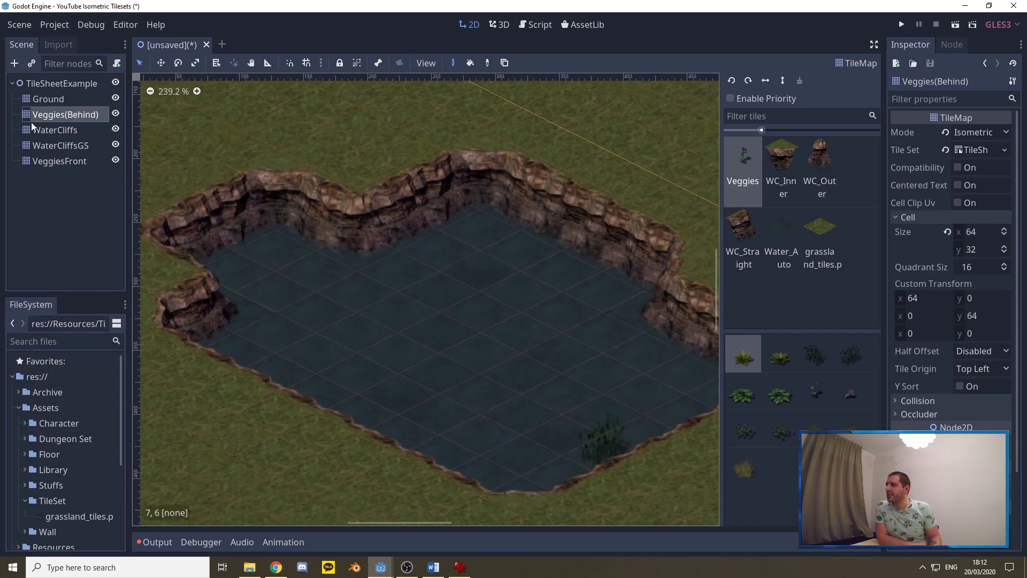
scroll(428, 415, down, 3)
scroll(443, 412, down, 1)
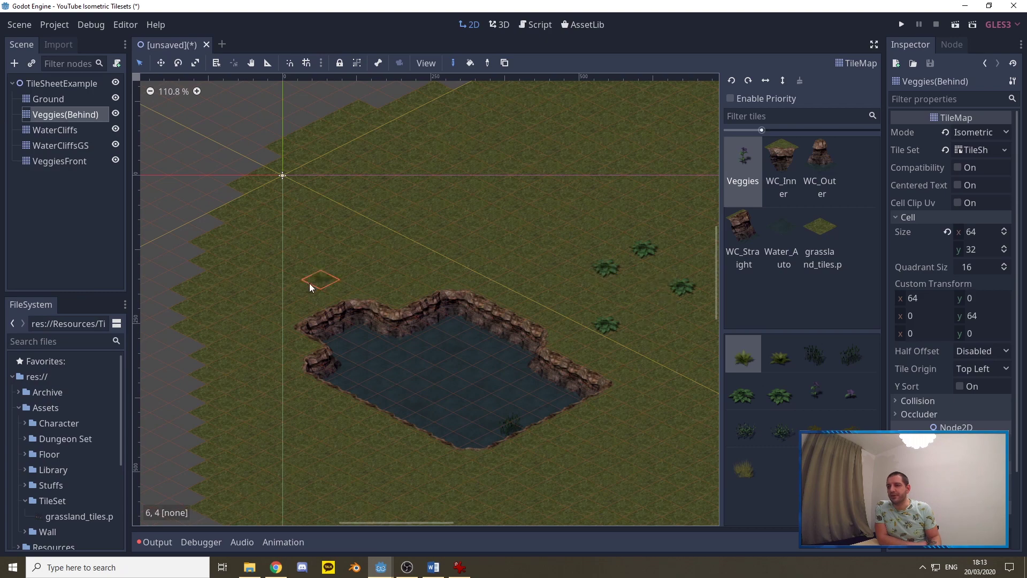
scroll(419, 337, up, 2)
scroll(480, 379, up, 2)
scroll(480, 379, up, 1)
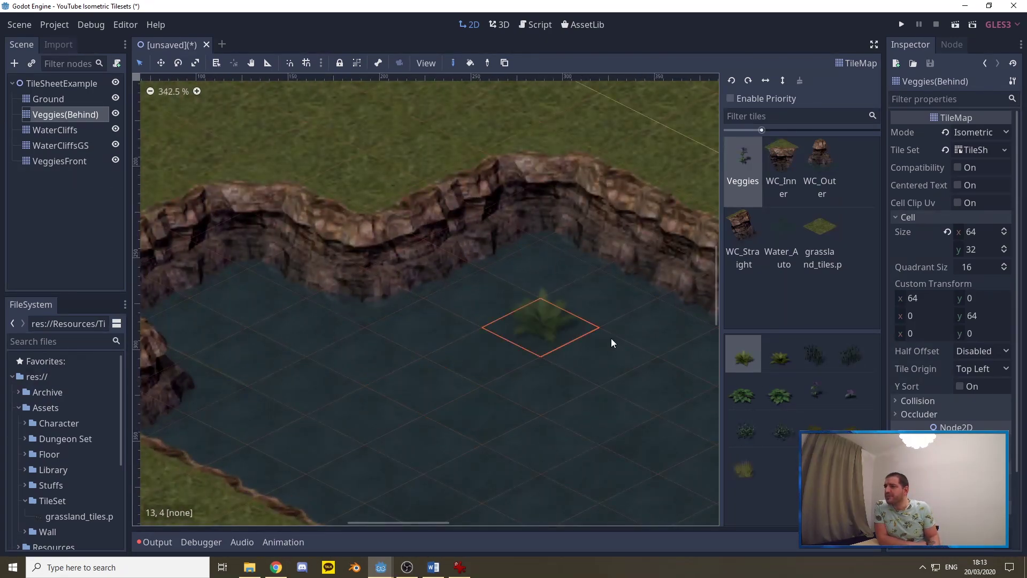
click(847, 358)
scroll(558, 284, up, 2)
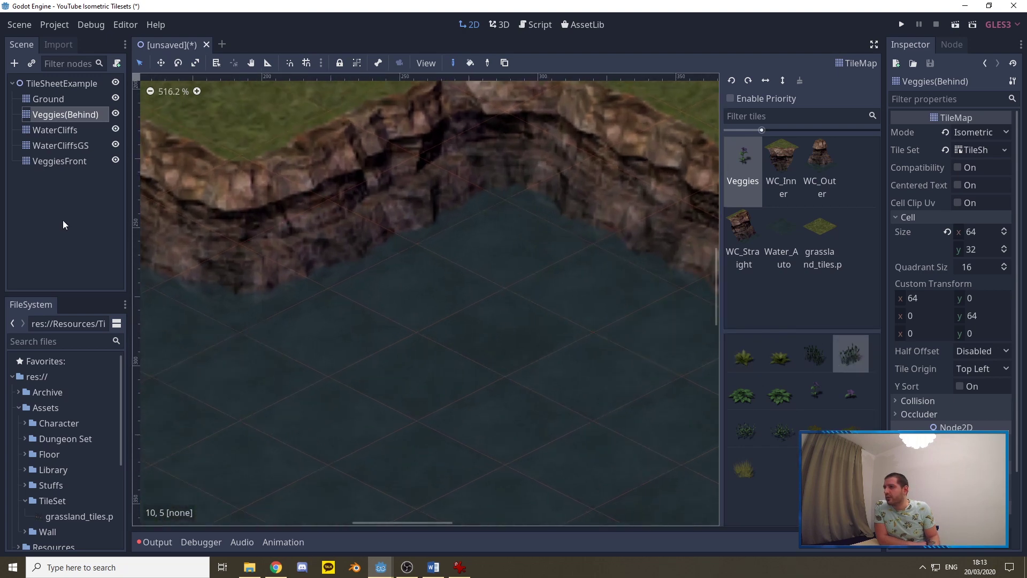
click(47, 162)
click(413, 271)
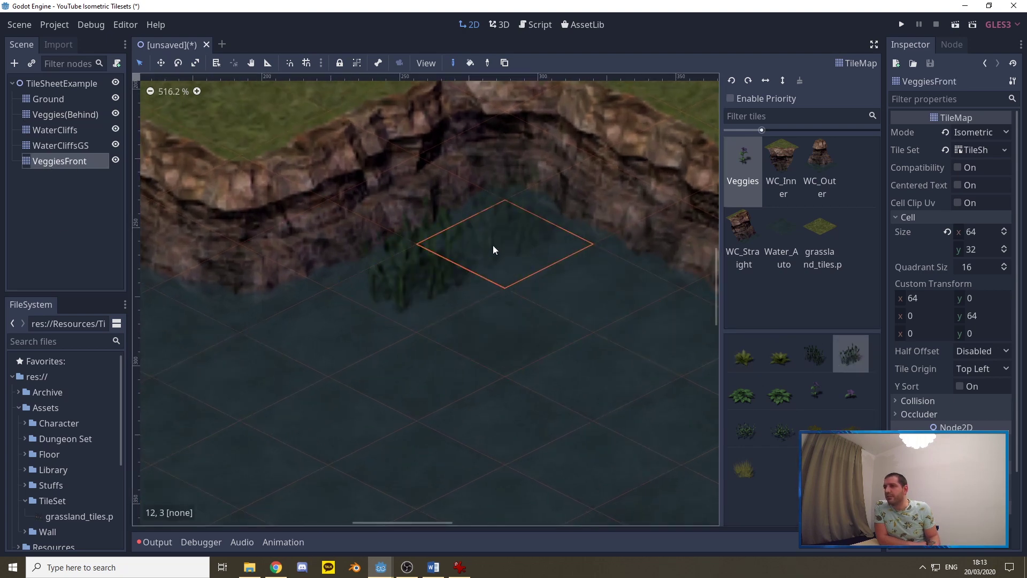
Step: On the VeggiesFront layer, place leafy water plant tiles in the pond against the upper and right-hand cliffs
click(781, 428)
scroll(398, 214, down, 3)
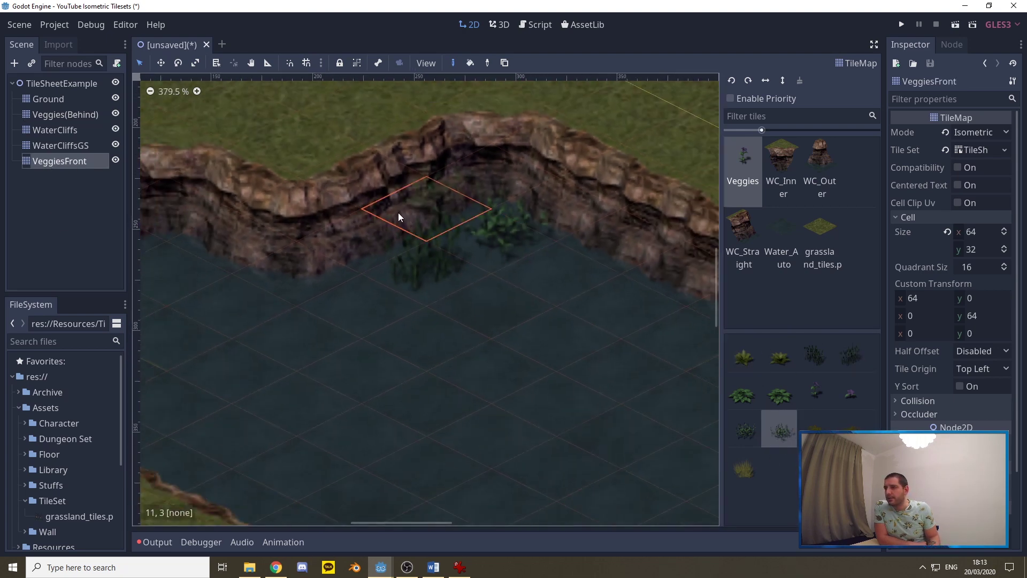
middle_drag(642, 310, 412, 367)
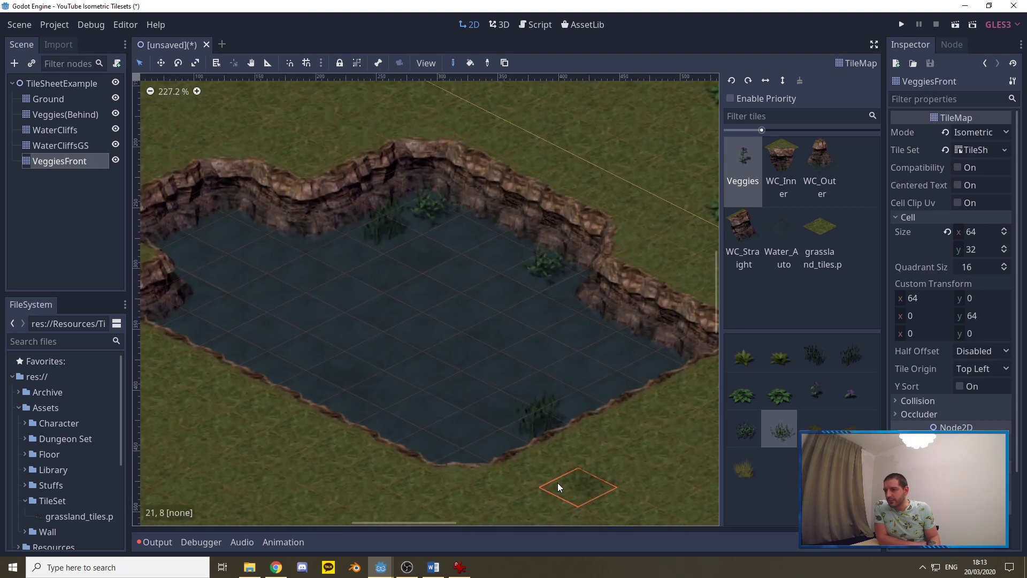
Step: On the Veggies(Behind) layer, place two leafy water plant tiles along the pond's lower edges, behind the bank
scroll(663, 452, up, 2)
click(56, 114)
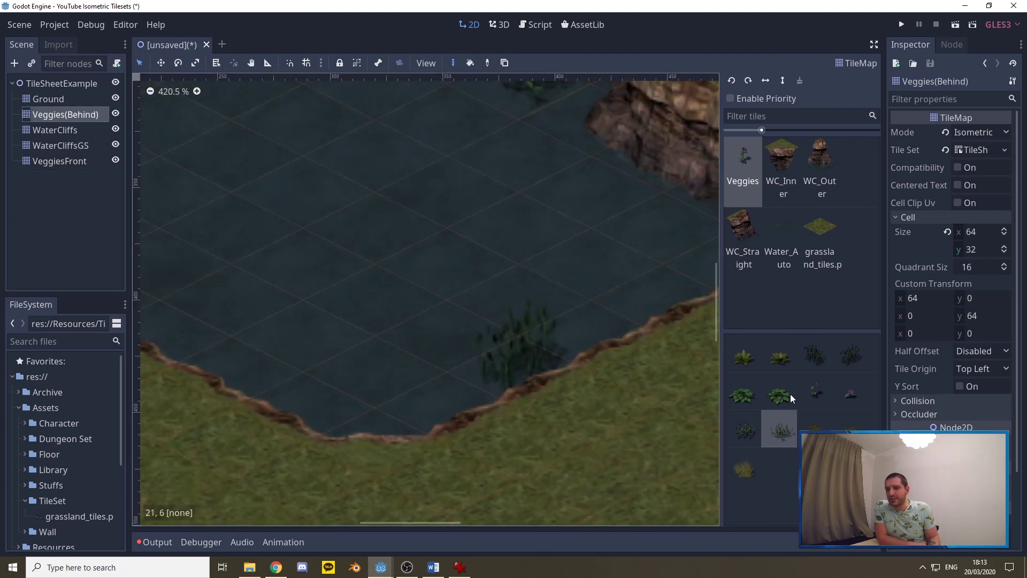
click(641, 305)
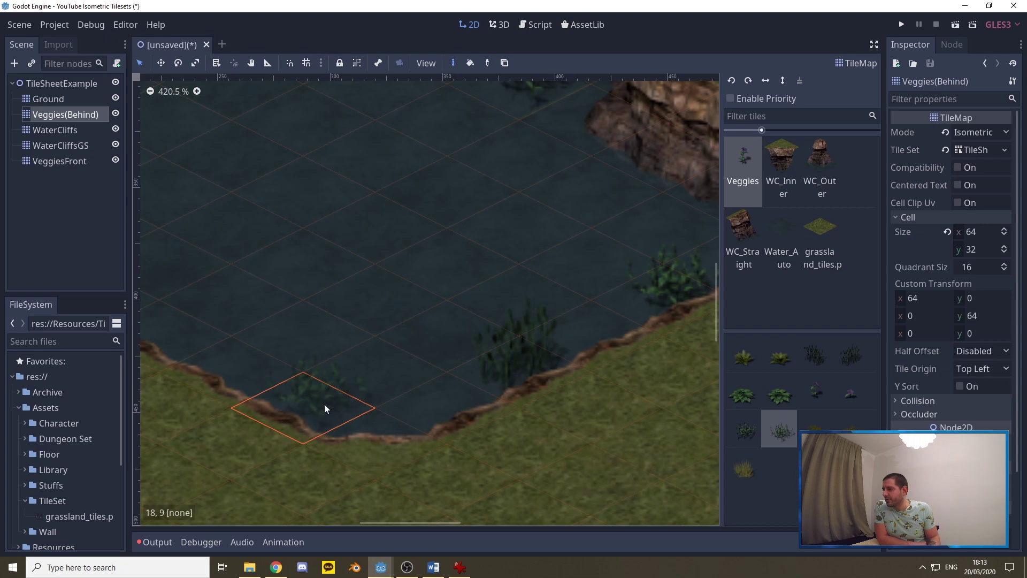
scroll(304, 339, down, 2)
scroll(229, 298, up, 1)
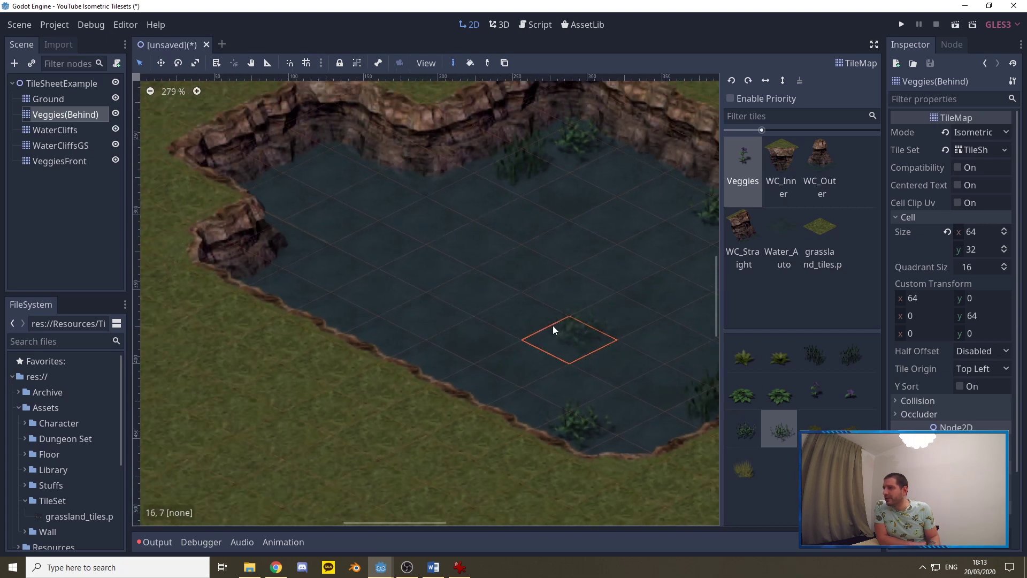
Step: On the VeggiesFront layer, place the reed tile in the water beside the rock outcrop on the pond's left side
scroll(224, 257, up, 1)
click(60, 161)
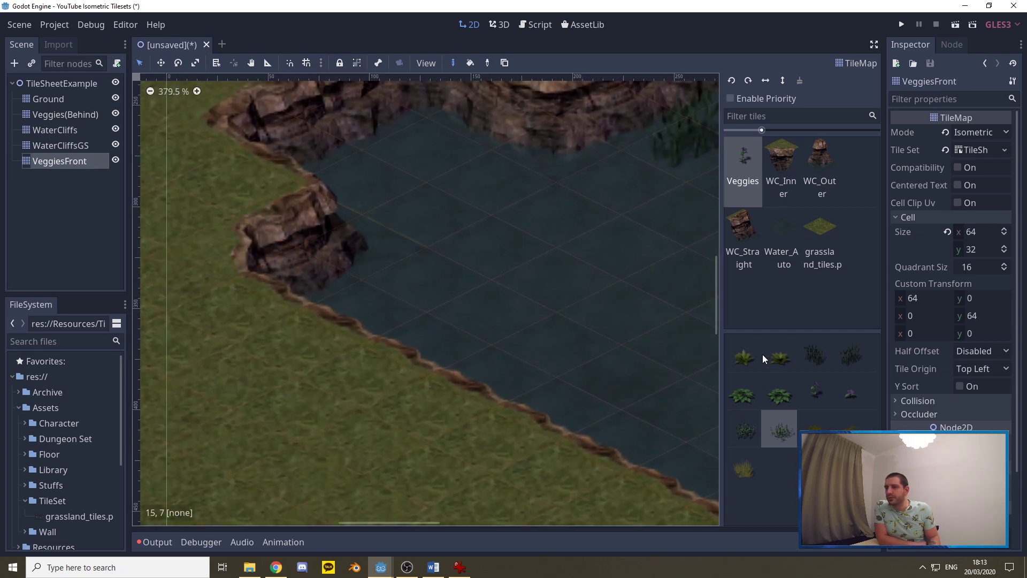
click(813, 357)
scroll(294, 287, down, 2)
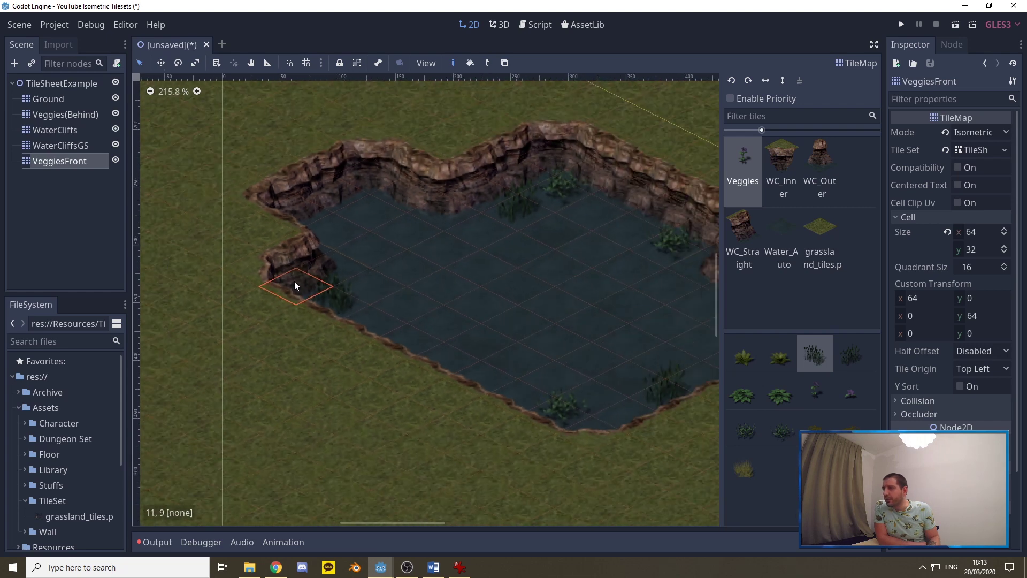
scroll(377, 202, up, 1)
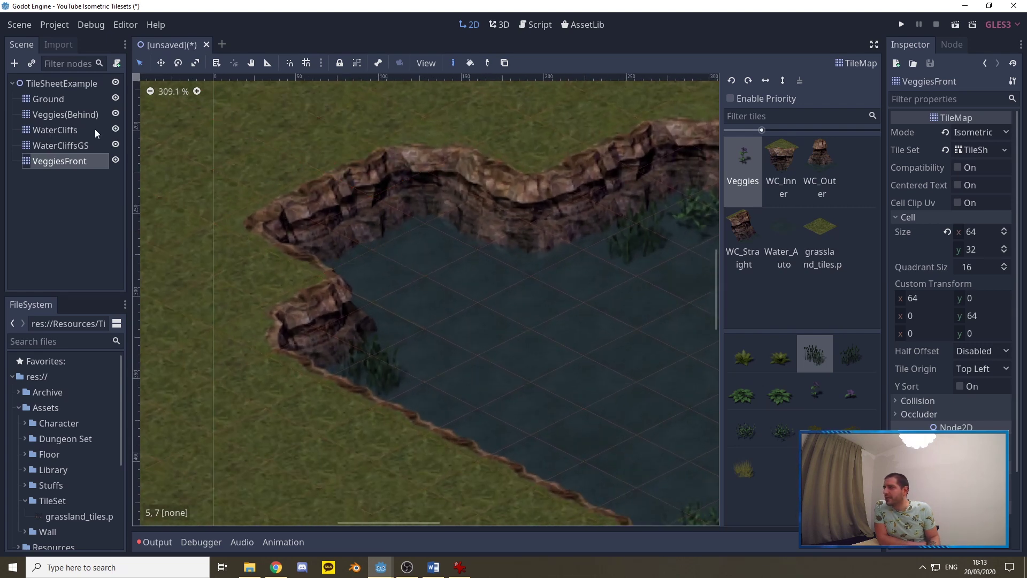
Step: Place the tall reed tile in the water against the cliffs at the pond's upper-left corner
click(842, 352)
scroll(251, 231, down, 3)
scroll(548, 373, up, 1)
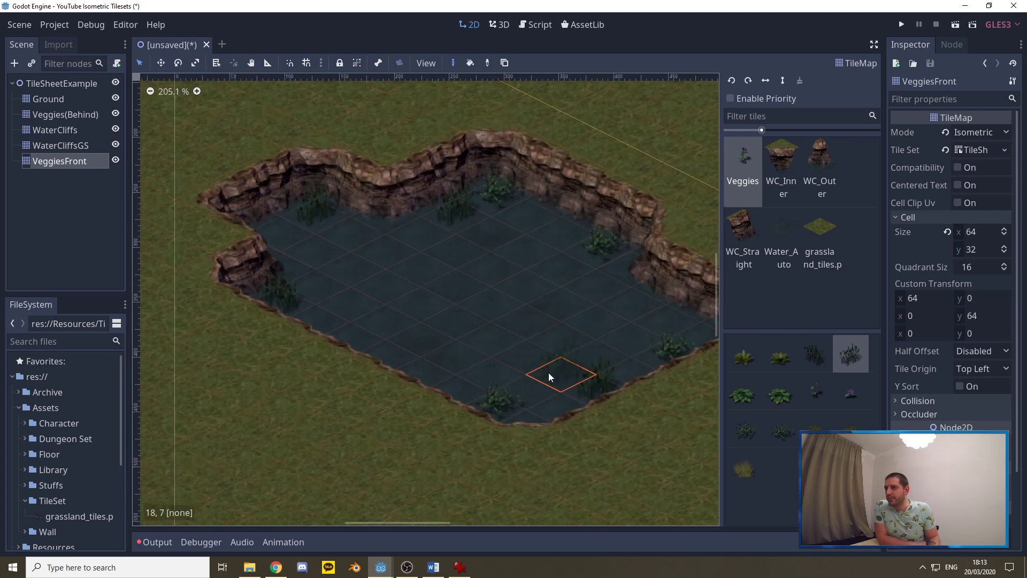
scroll(393, 275, down, 3)
scroll(560, 367, up, 2)
scroll(396, 283, down, 2)
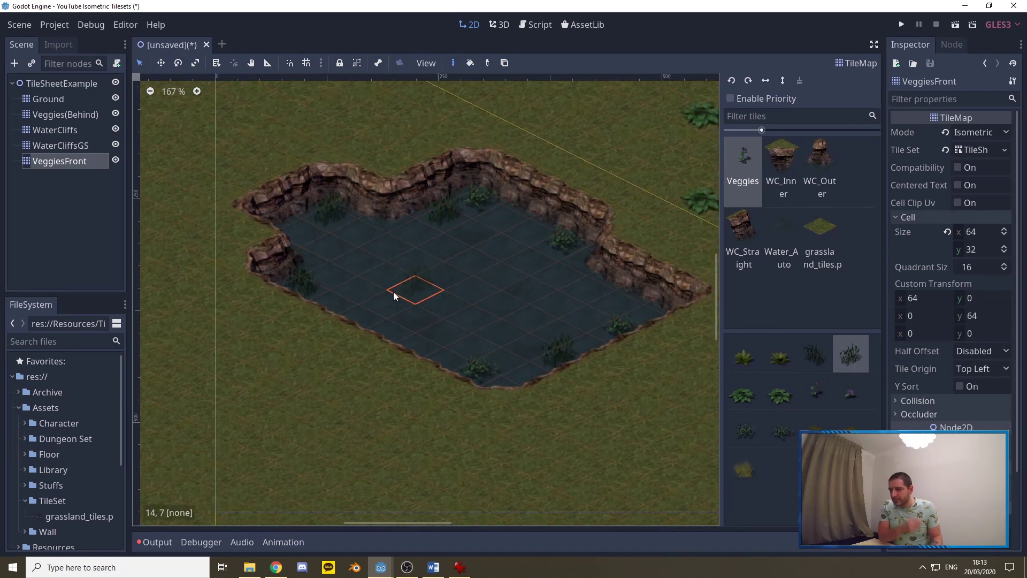
scroll(340, 247, up, 1)
scroll(340, 247, down, 1)
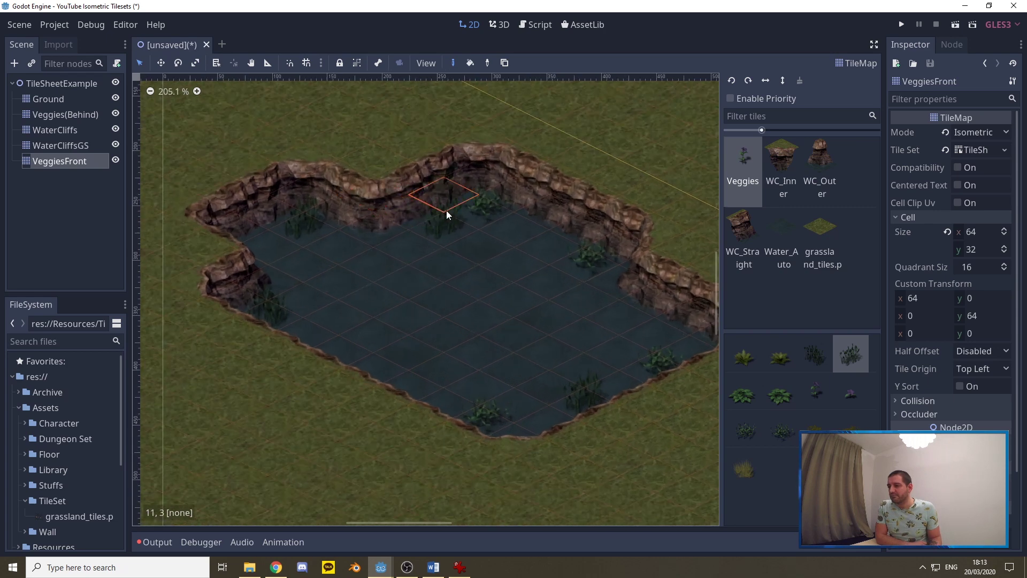
scroll(306, 208, up, 2)
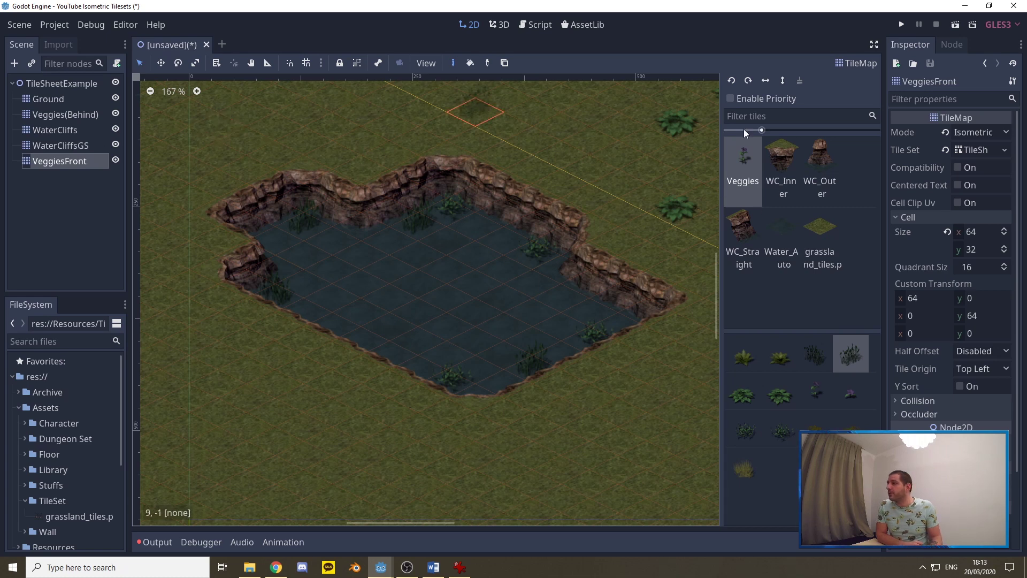
Step: Open the TileSheetExample.tres tile set for editing and examine the remaining cliff, prop, dock and building tiles on the sheet
click(970, 151)
click(174, 63)
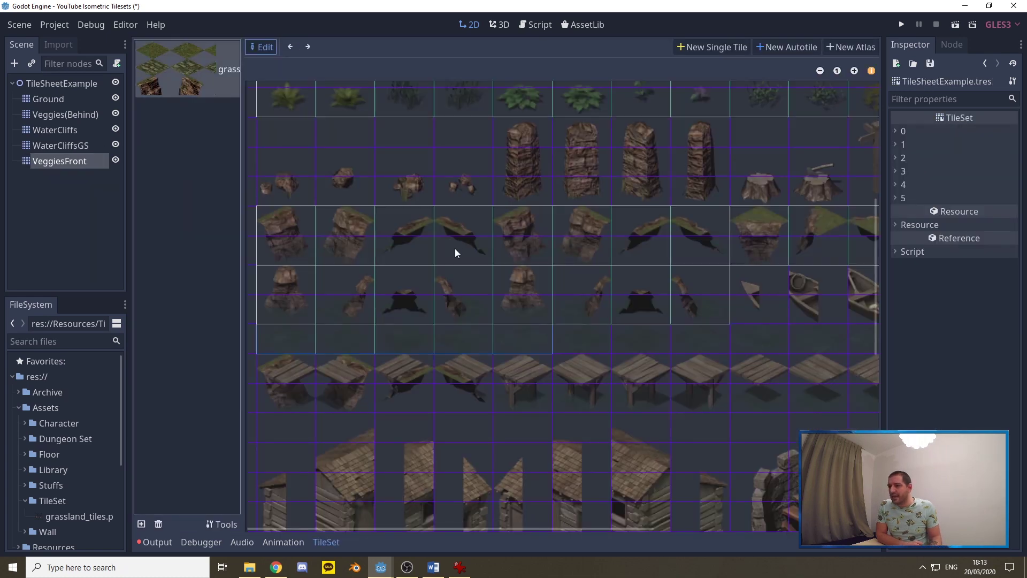
scroll(457, 262, down, 3)
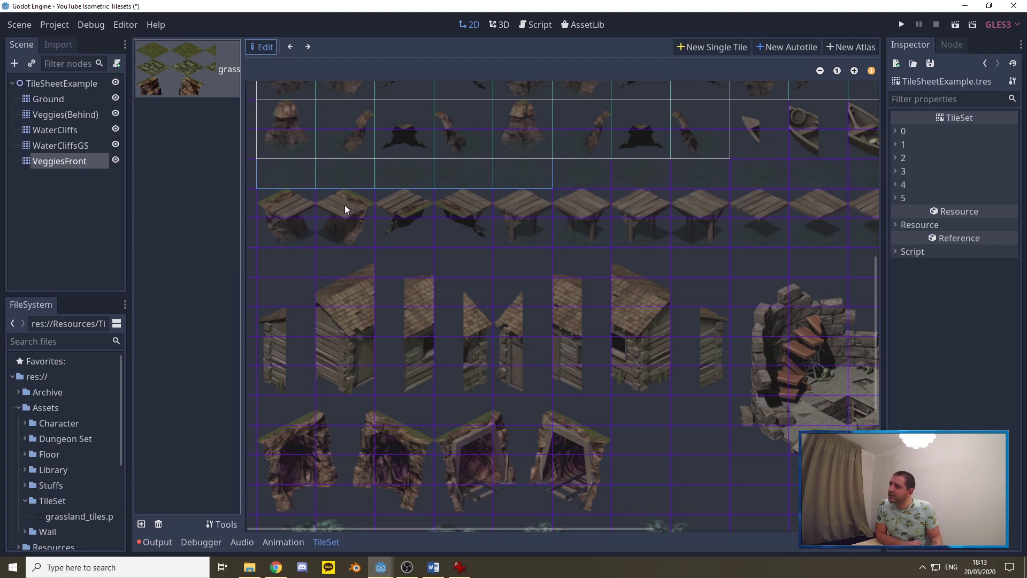
scroll(305, 201, down, 1)
scroll(484, 193, up, 3)
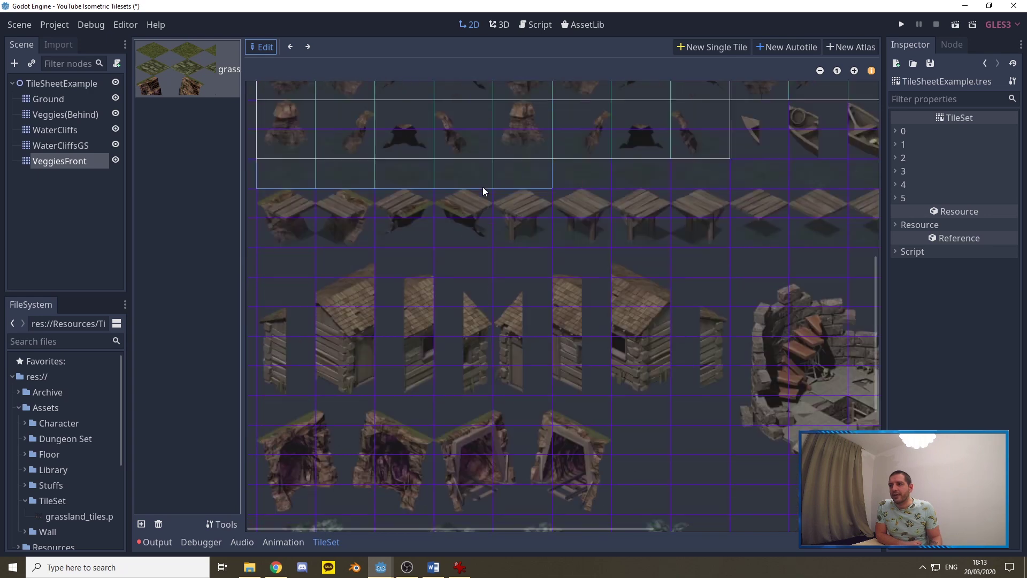
drag(472, 529, 502, 522)
scroll(537, 420, up, 4)
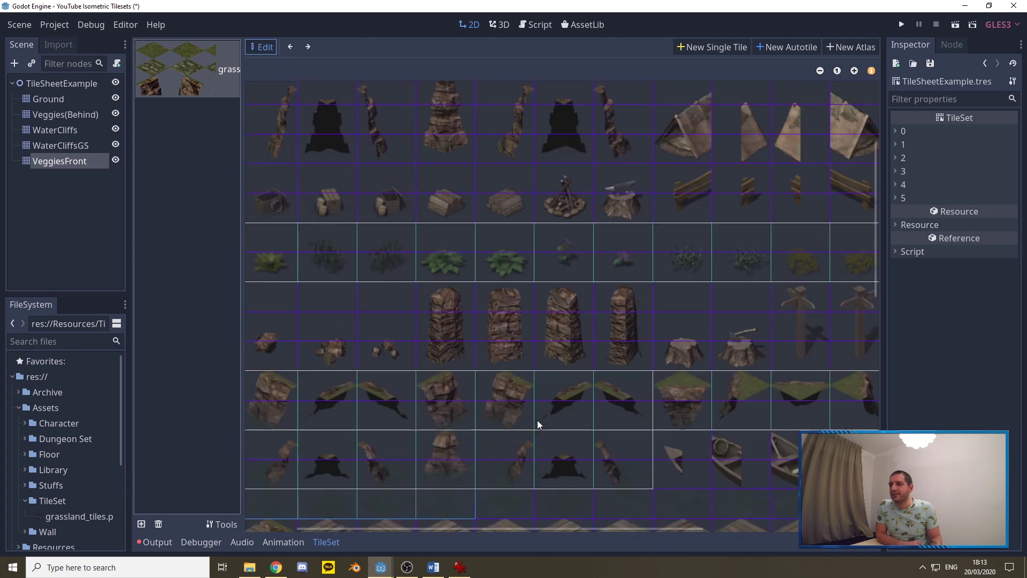
ctrl+scroll(491, 281, down, 2)
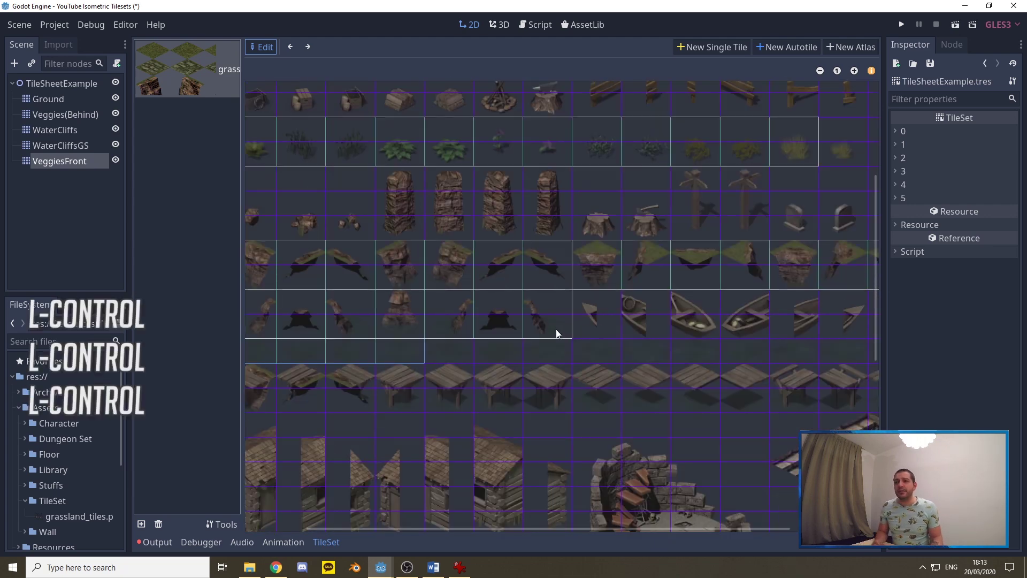
scroll(556, 329, up, 4)
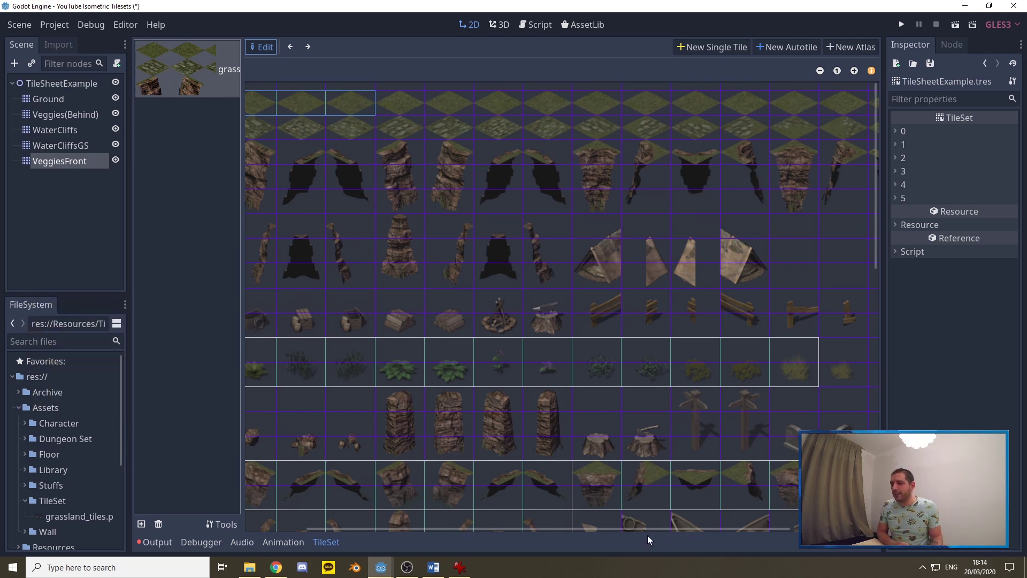
drag(647, 527, 560, 537)
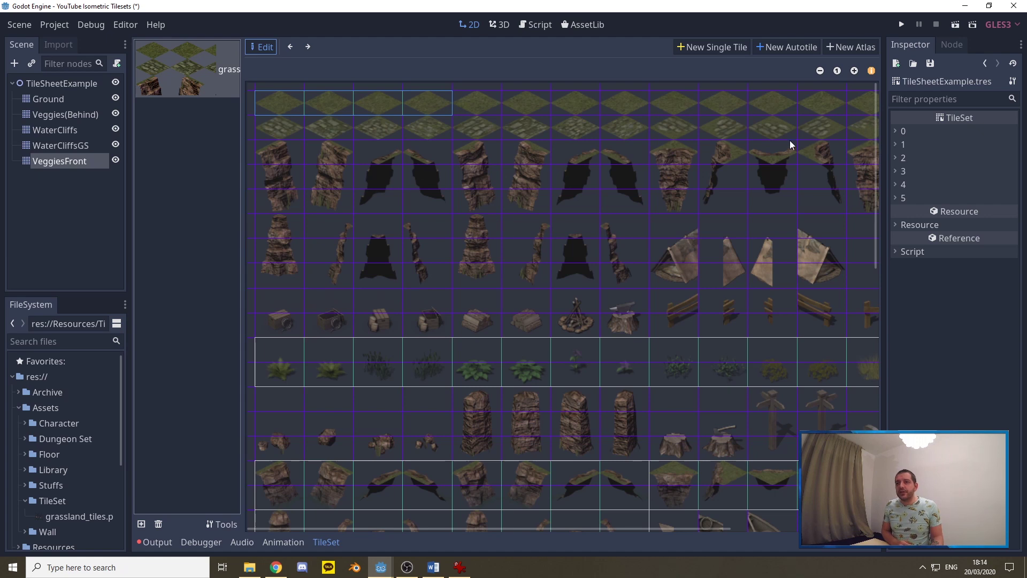
Step: Instance Player.tscn from the Scenes folder under the TileSheetExample root, on the grass to the right of the pond
click(47, 84)
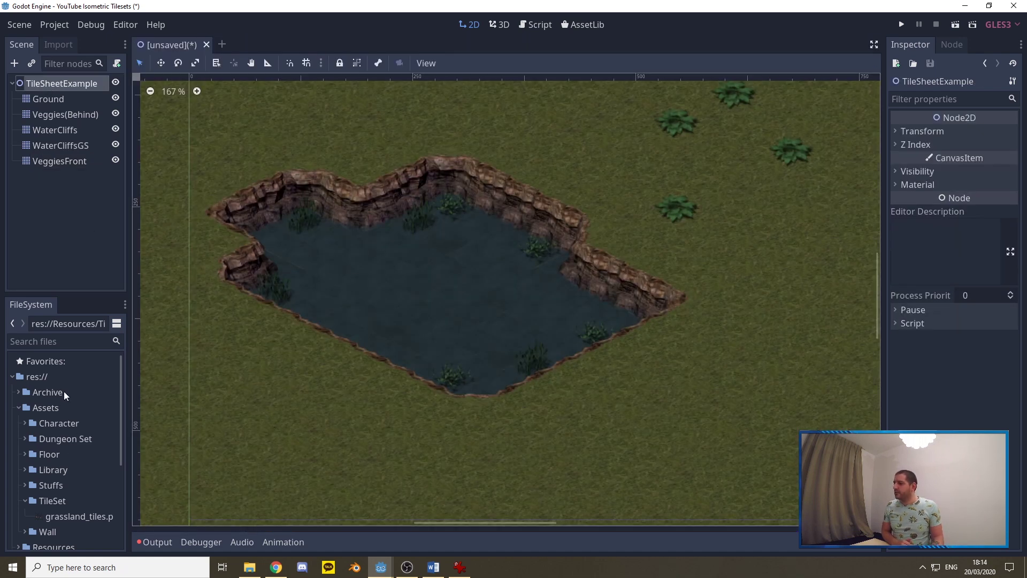
scroll(66, 412, down, 3)
scroll(74, 467, down, 2)
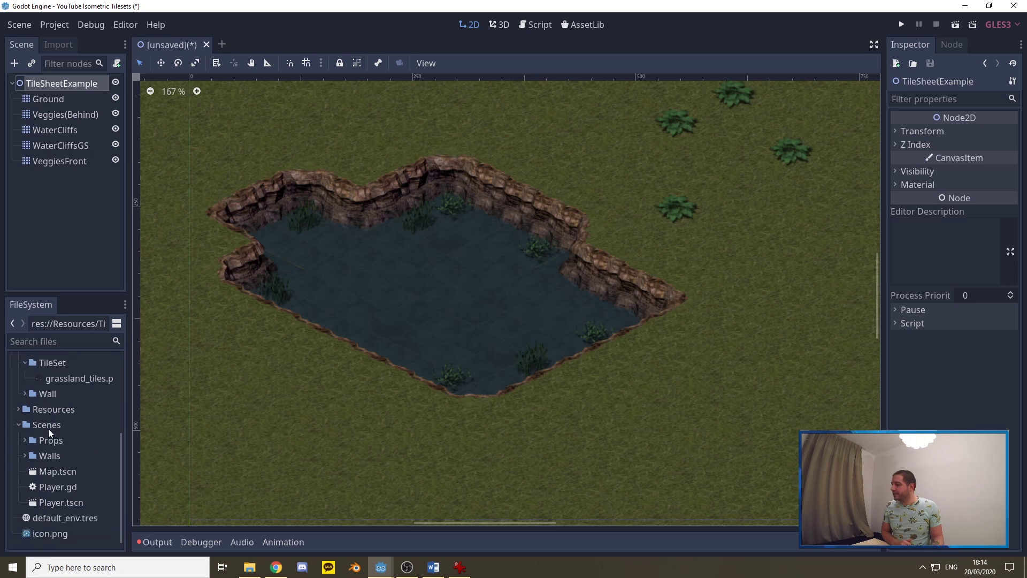
click(18, 425)
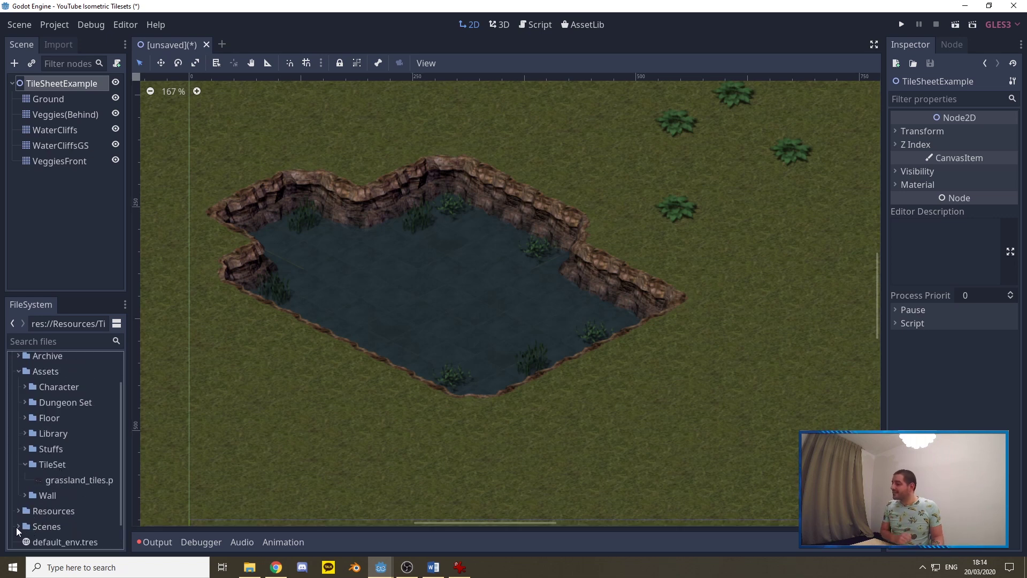
click(19, 526)
scroll(32, 466, down, 3)
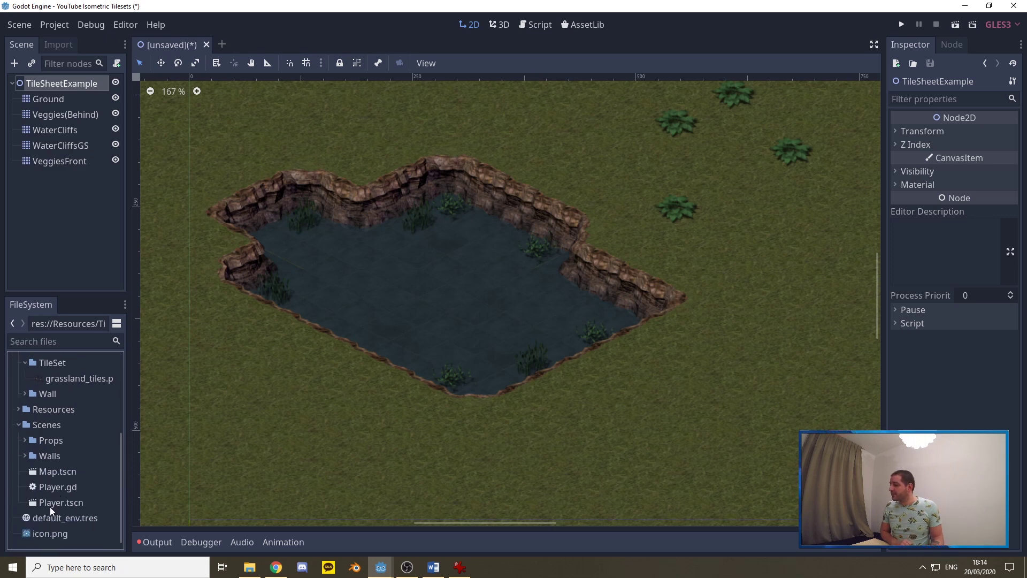
drag(50, 505, 767, 289)
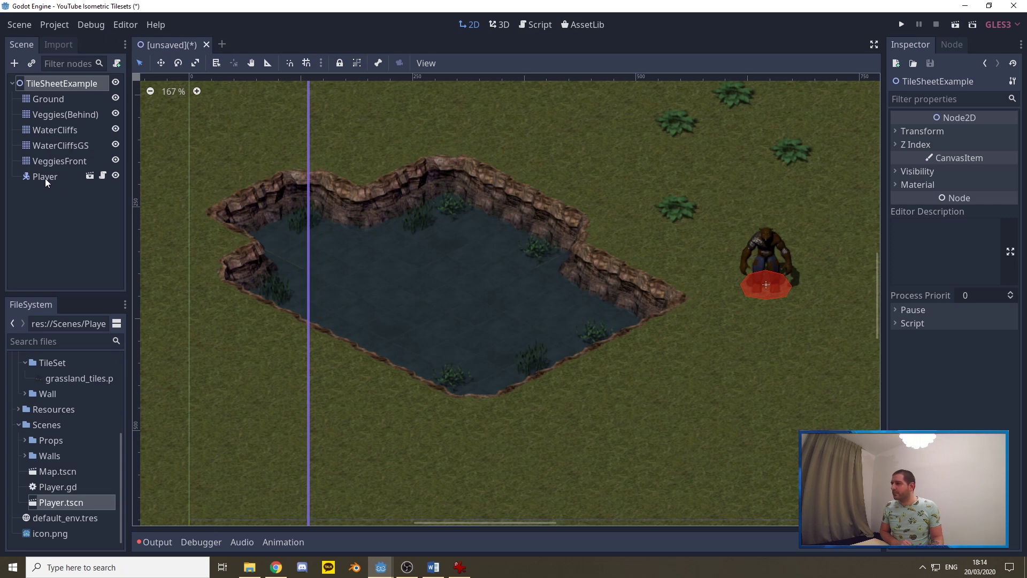
Step: Run the project, saving the scene as TileSheetExample.tscn in res://Scenes
click(902, 24)
click(472, 294)
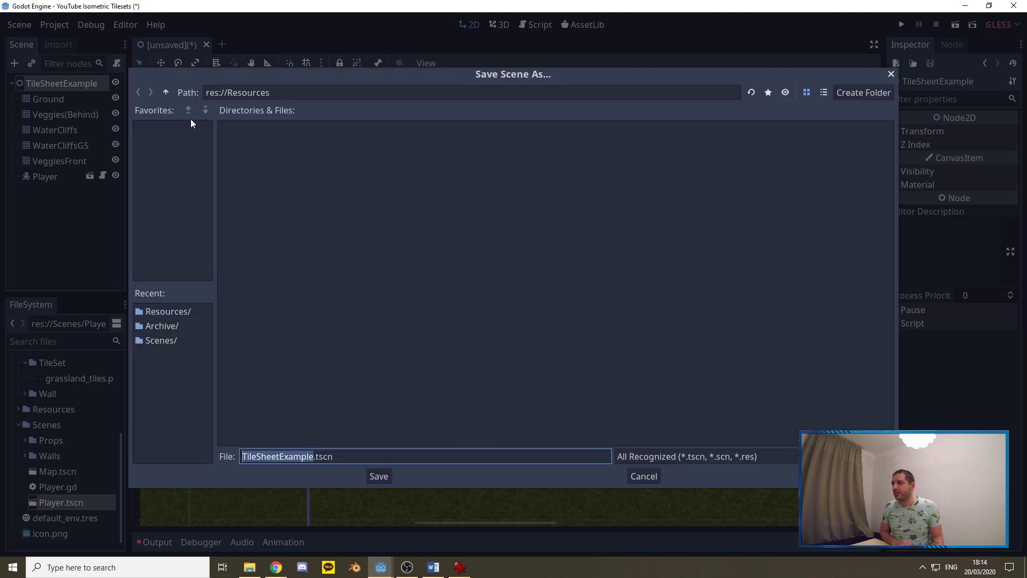
click(166, 341)
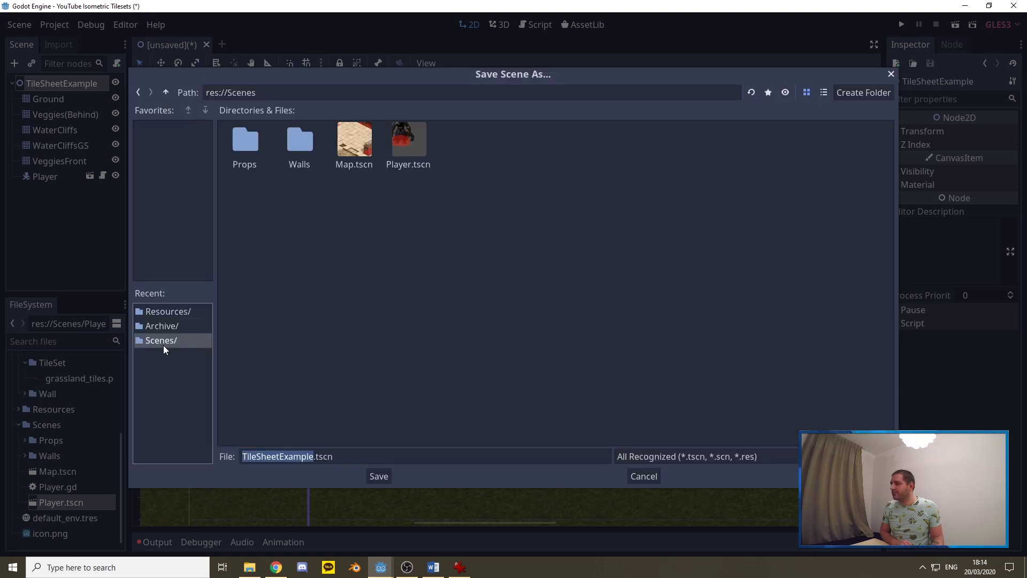
click(382, 478)
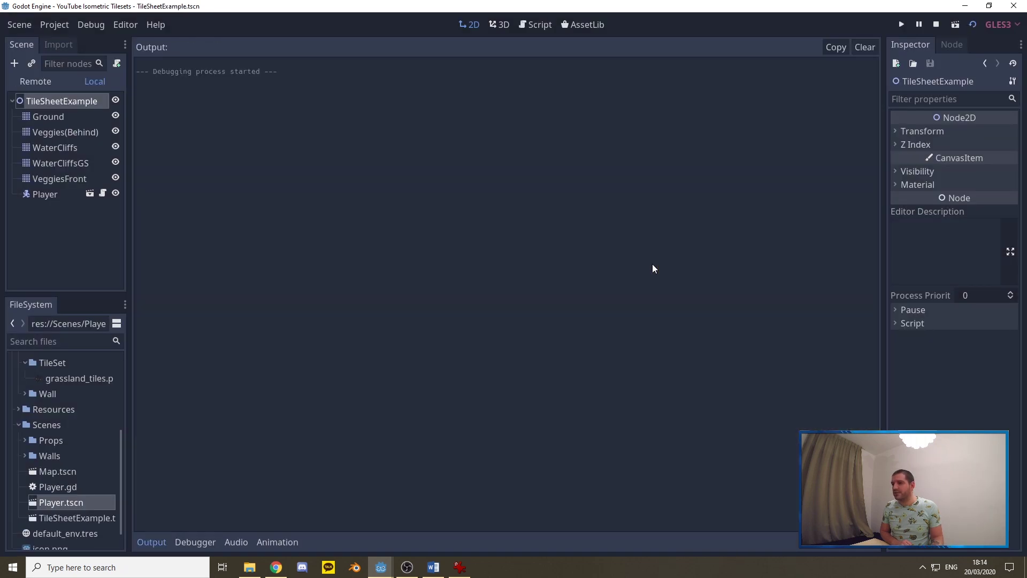
Step: Test the running game by walking the player around the grass beside the pond and across into the water
key(Up)
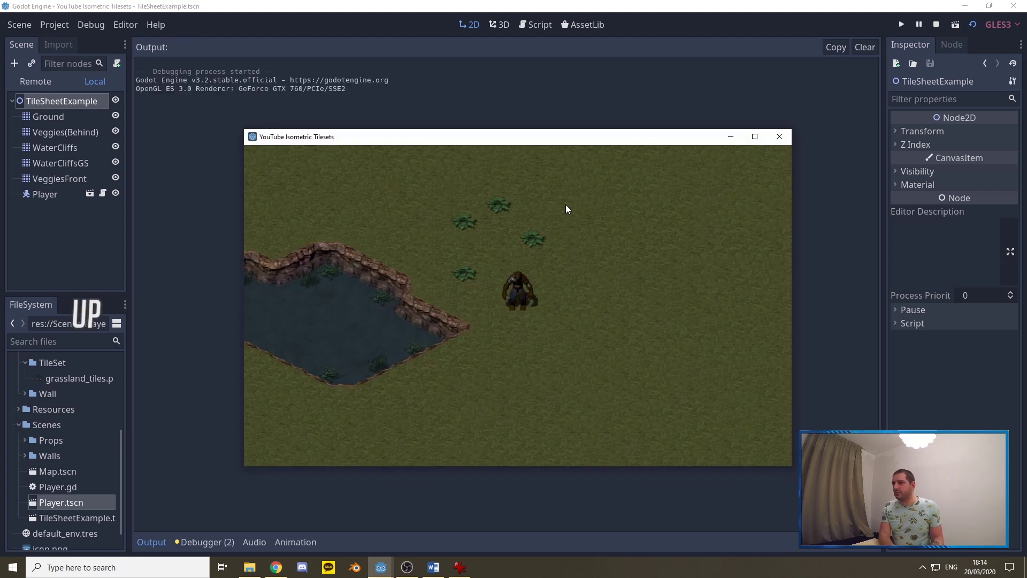
key(Left)
key(Left+Down)
key(Up)
key(Up+Right)
key(Left)
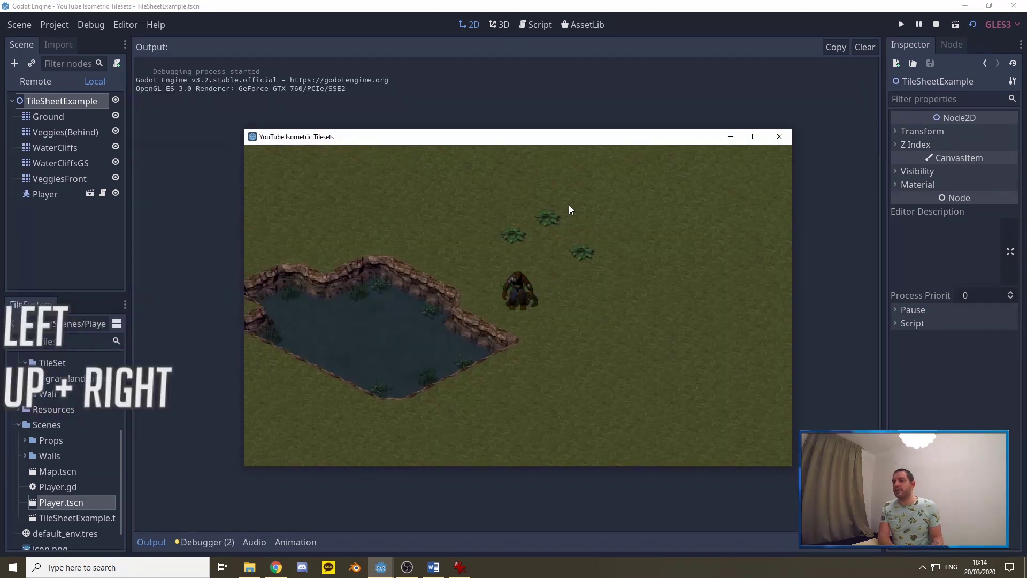
key(Right)
key(Down)
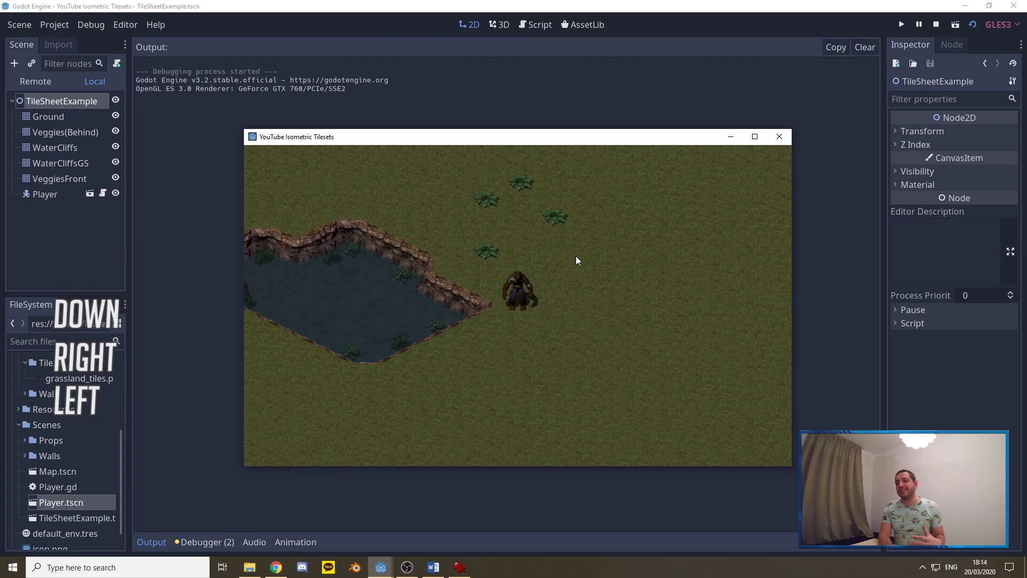
key(Left)
key(Right)
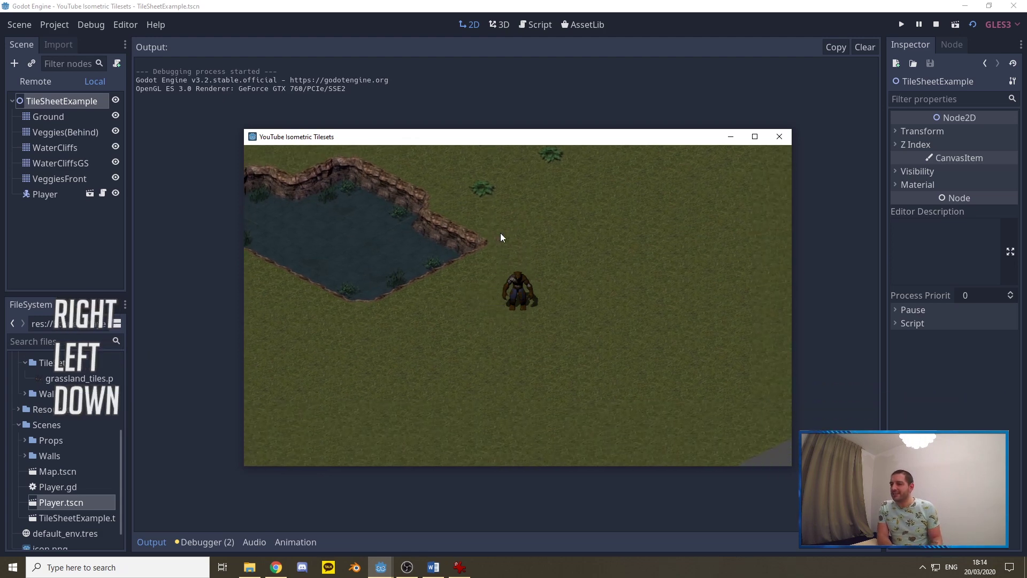
key(Left)
key(Left+Up)
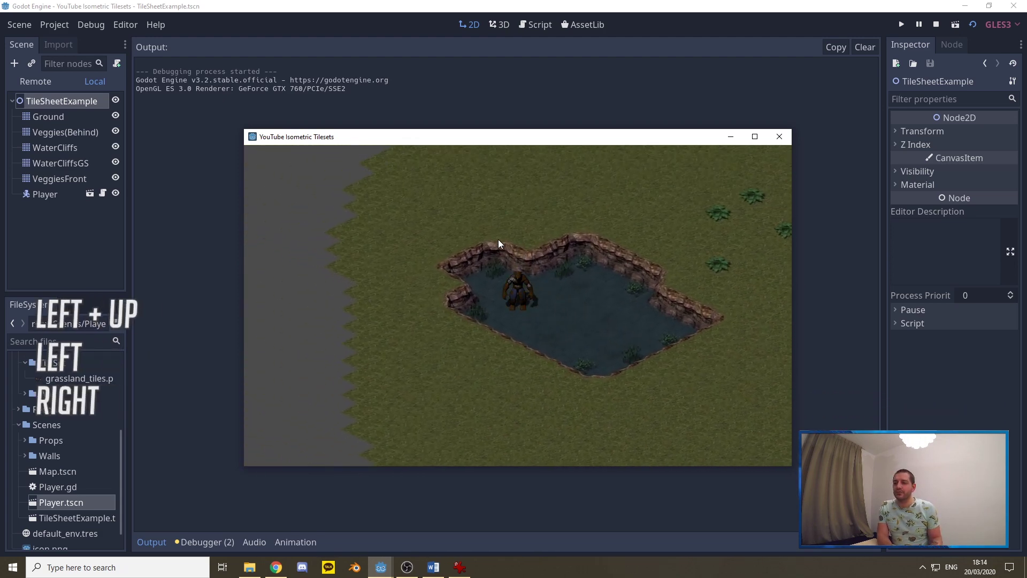
Step: Walk the player through the pond and back and forth over its upper cliffs to check how the tiles overlap
key(Up)
key(Up)
key(Up+Right)
key(Down+Right)
key(Down)
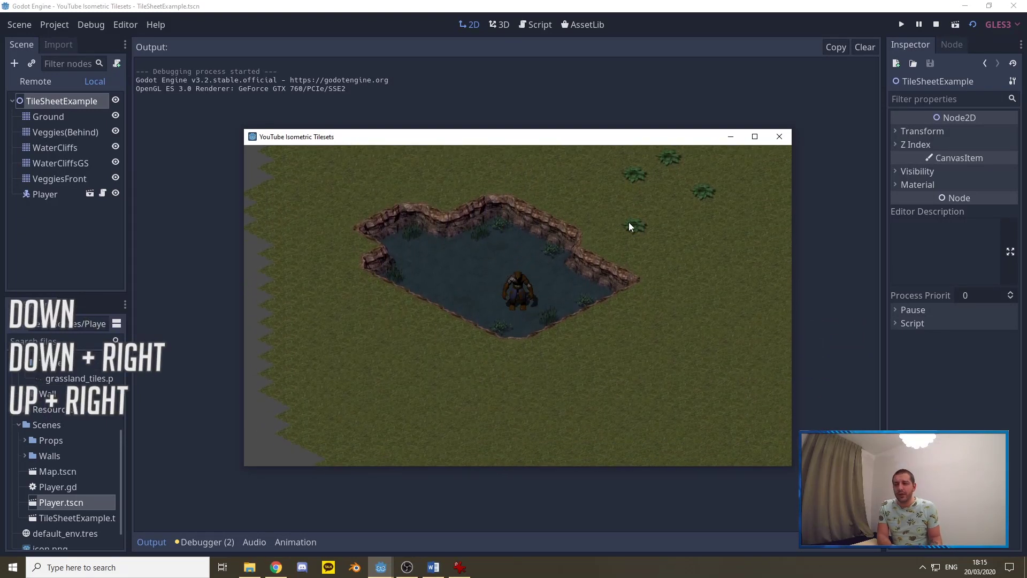
key(Up)
key(Down)
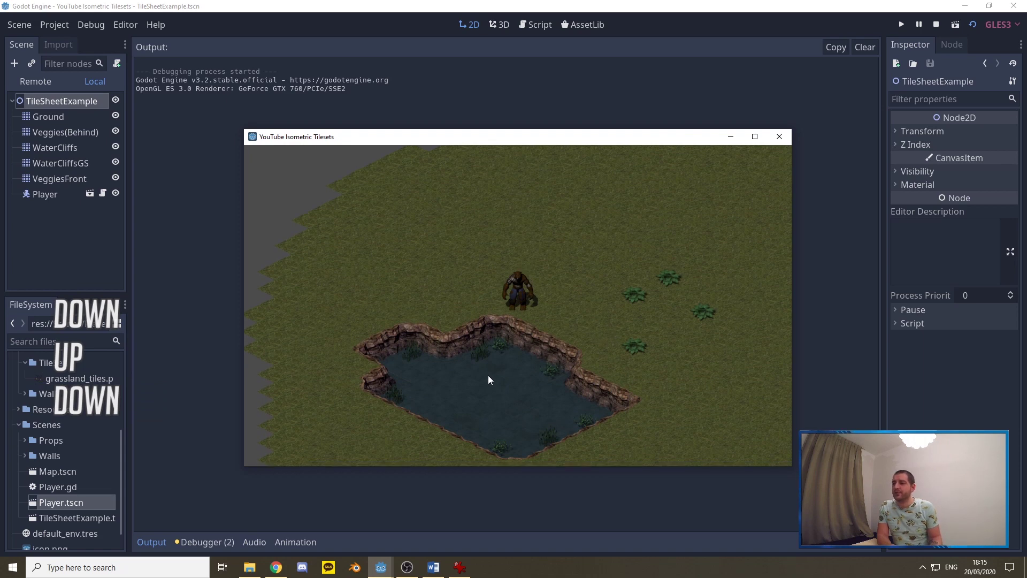
key(Down)
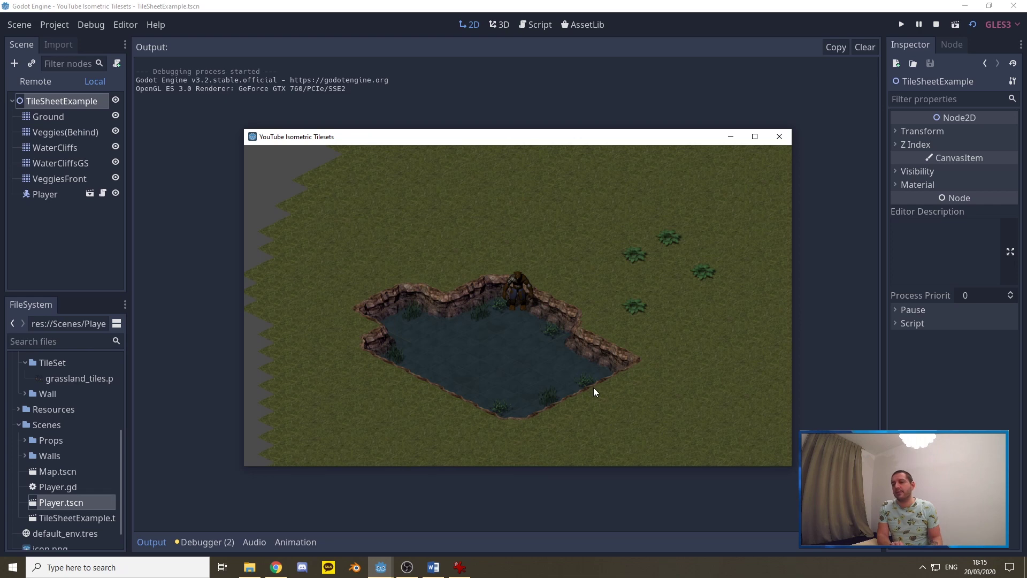
key(Up)
key(Down)
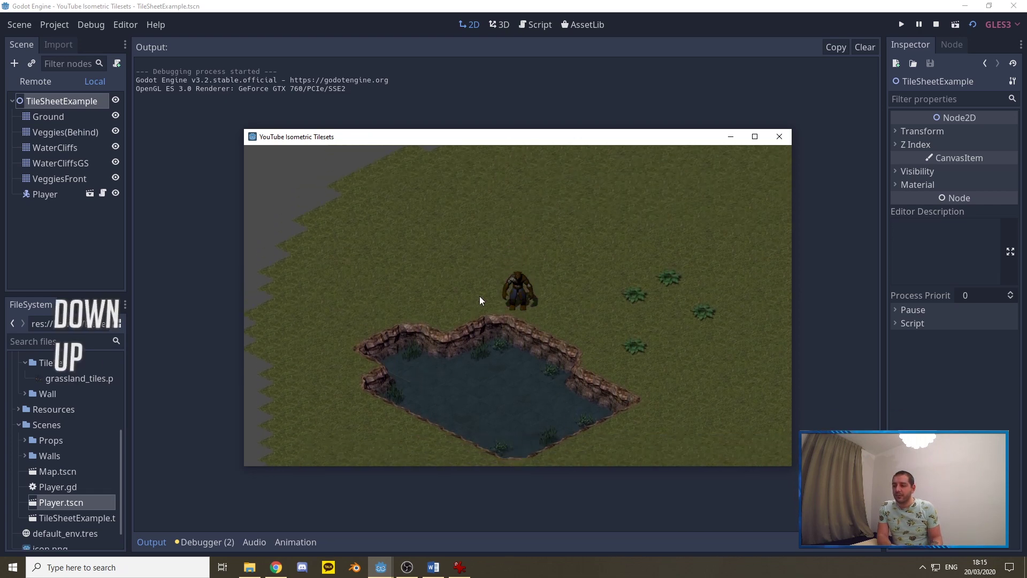
key(Up)
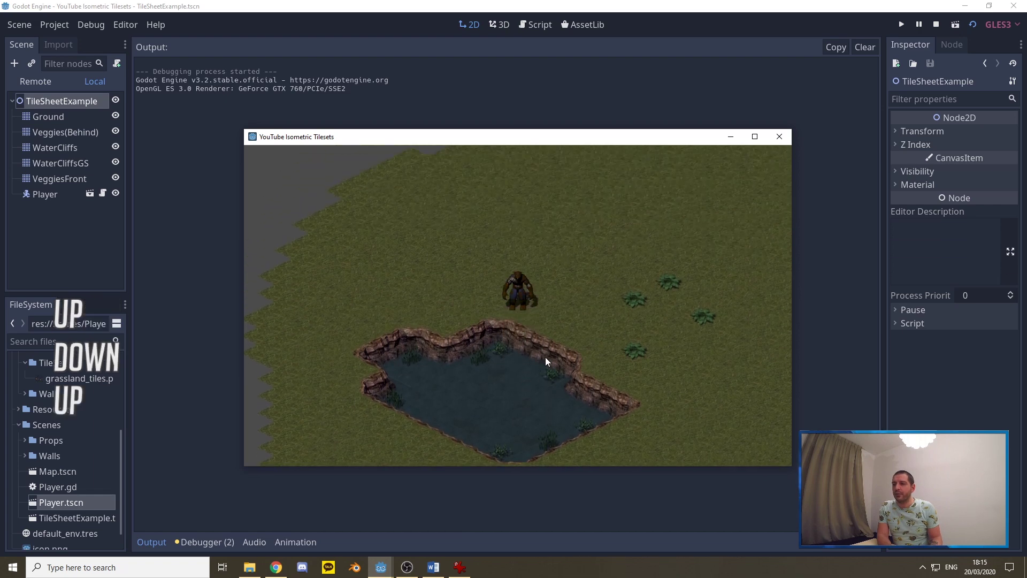
Step: Walk the player around the pond's right-hand tip and back up to the grass behind the upper cliffs
key(Right)
key(Down)
key(Right)
key(Down)
key(Right)
key(Down)
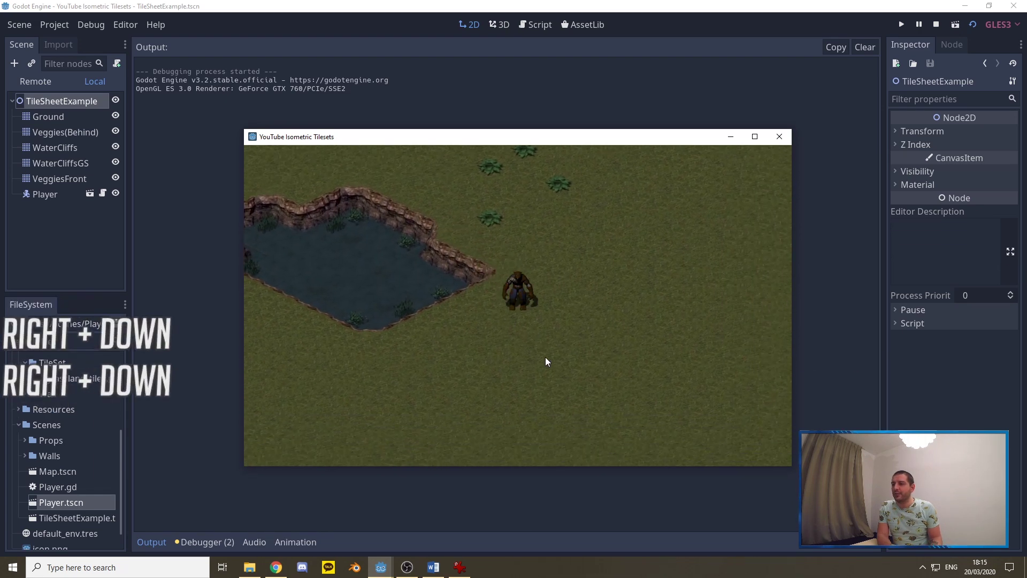
key(Up)
key(Left)
key(Left)
key(Up)
key(Up)
key(Right)
key(Left)
key(Right)
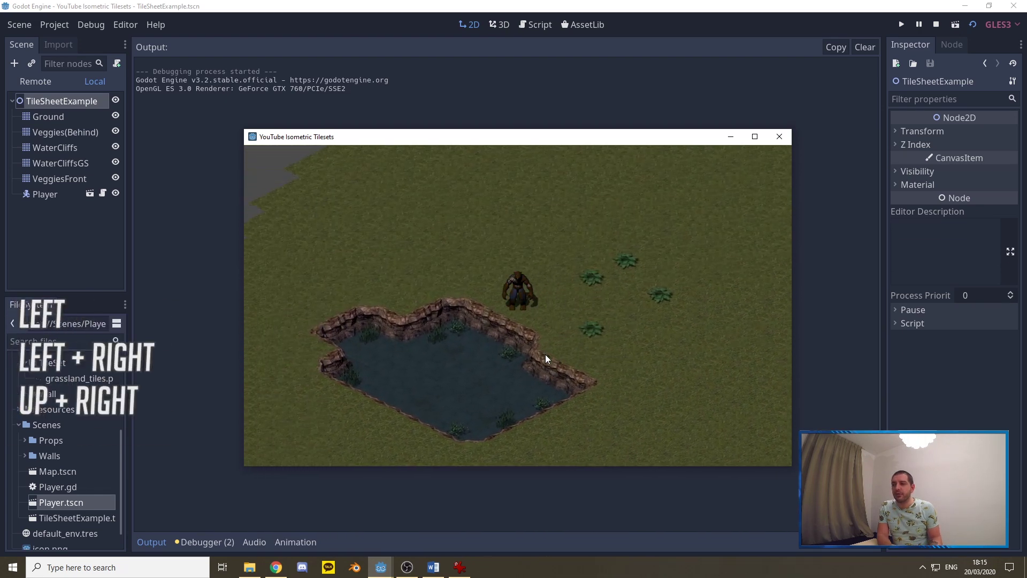
key(Up)
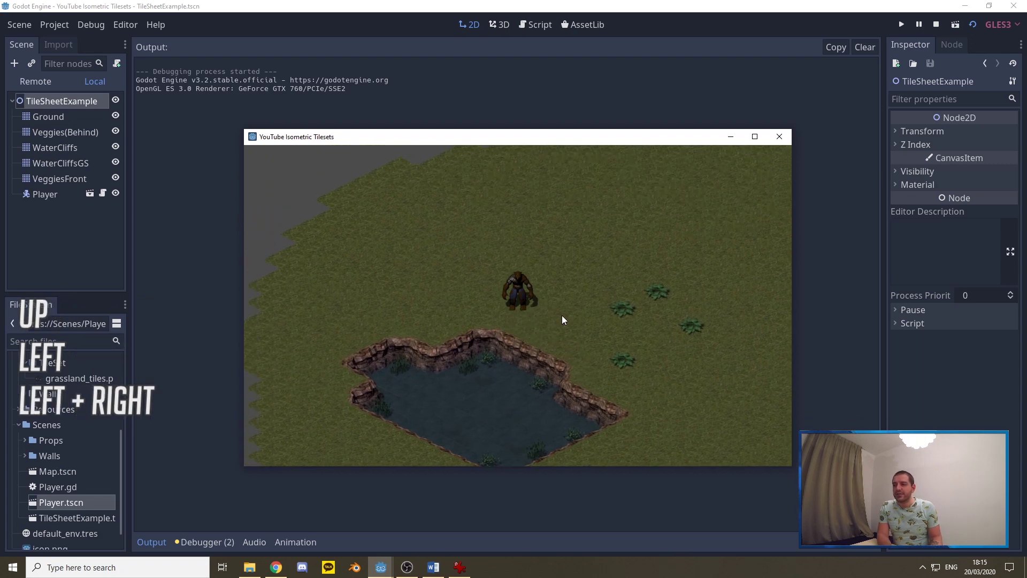